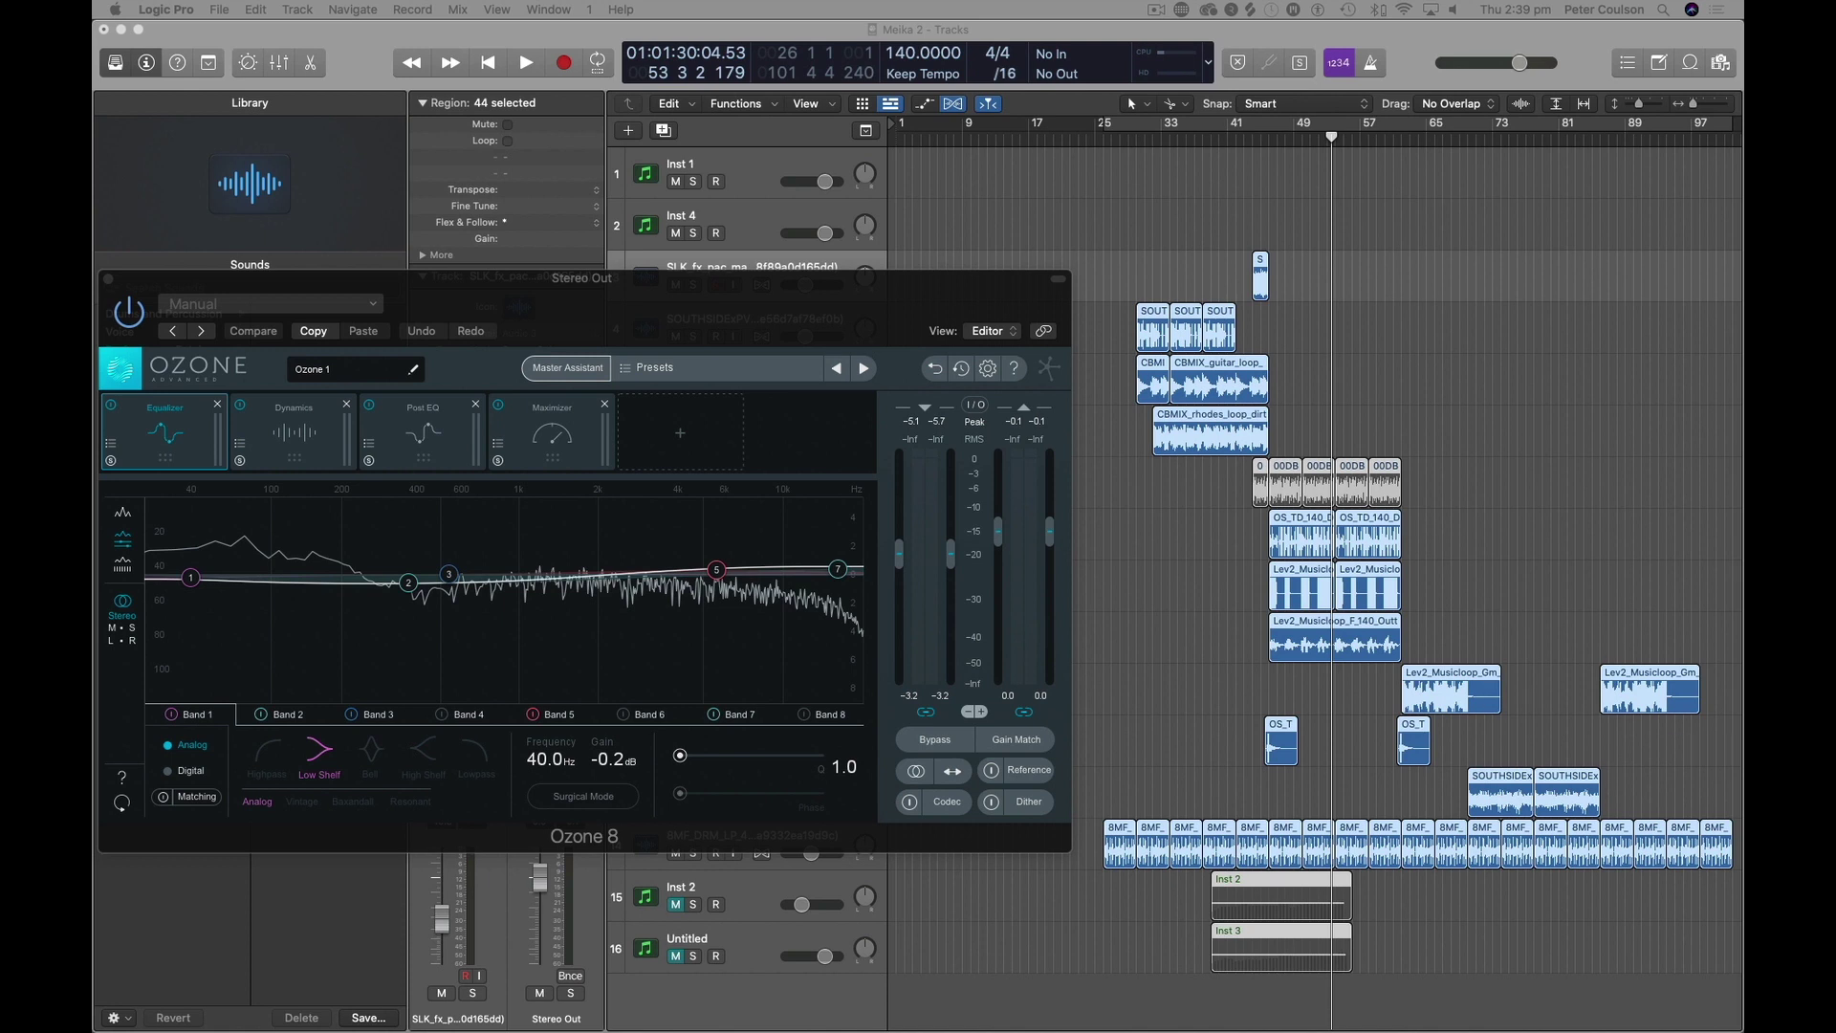
- Play back short passages of the arrangement from bar 43, from bar 60 and from just before the SOUTHSIDE loops
click(1239, 140)
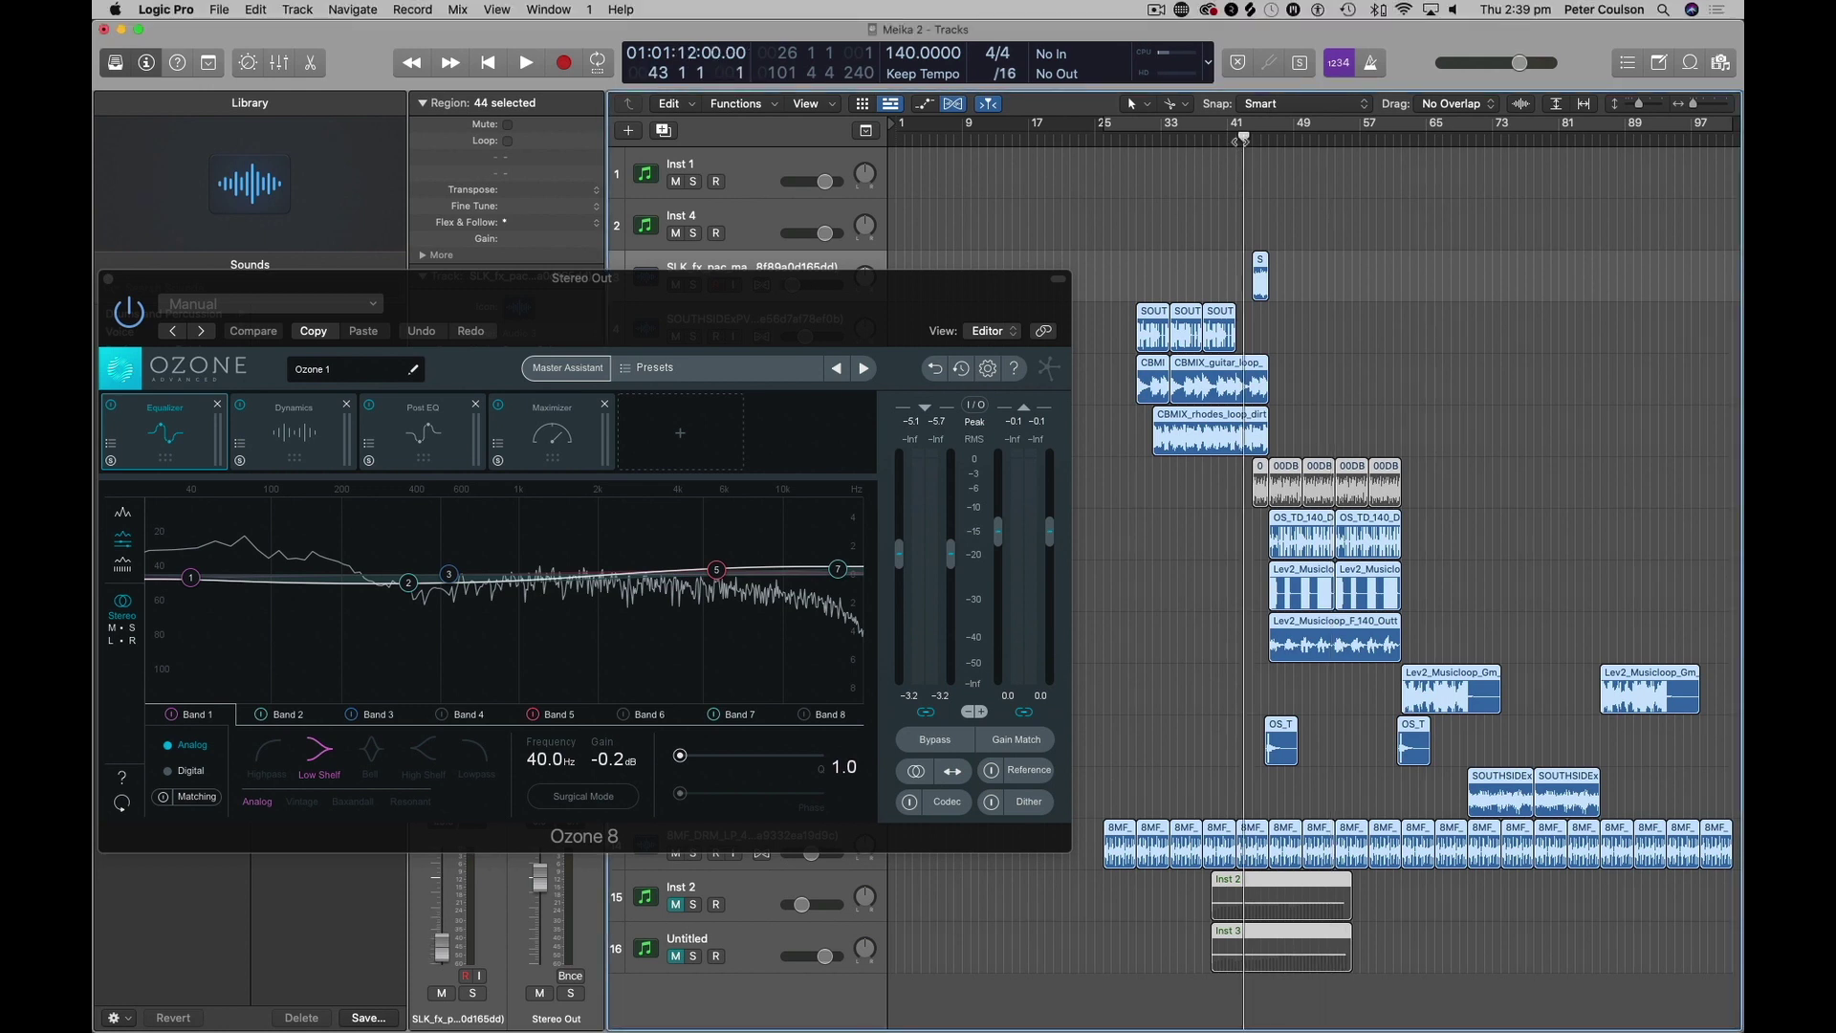
key(space)
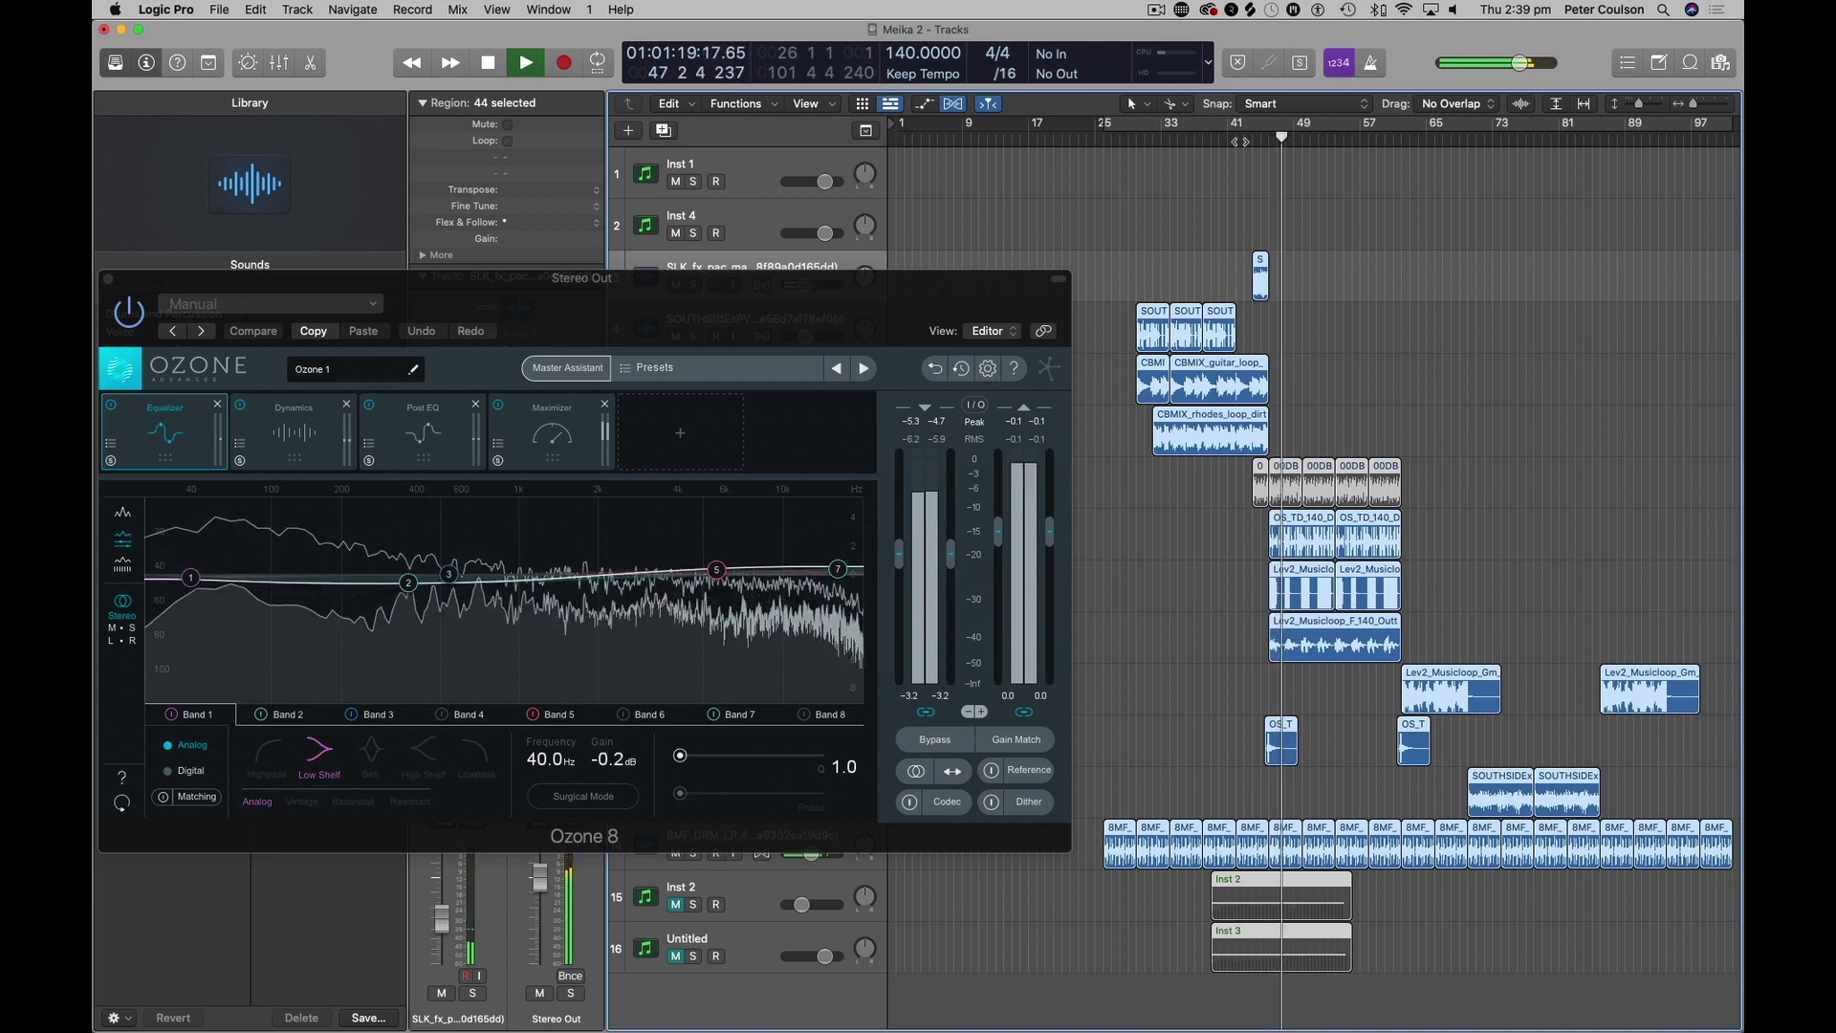
key(space)
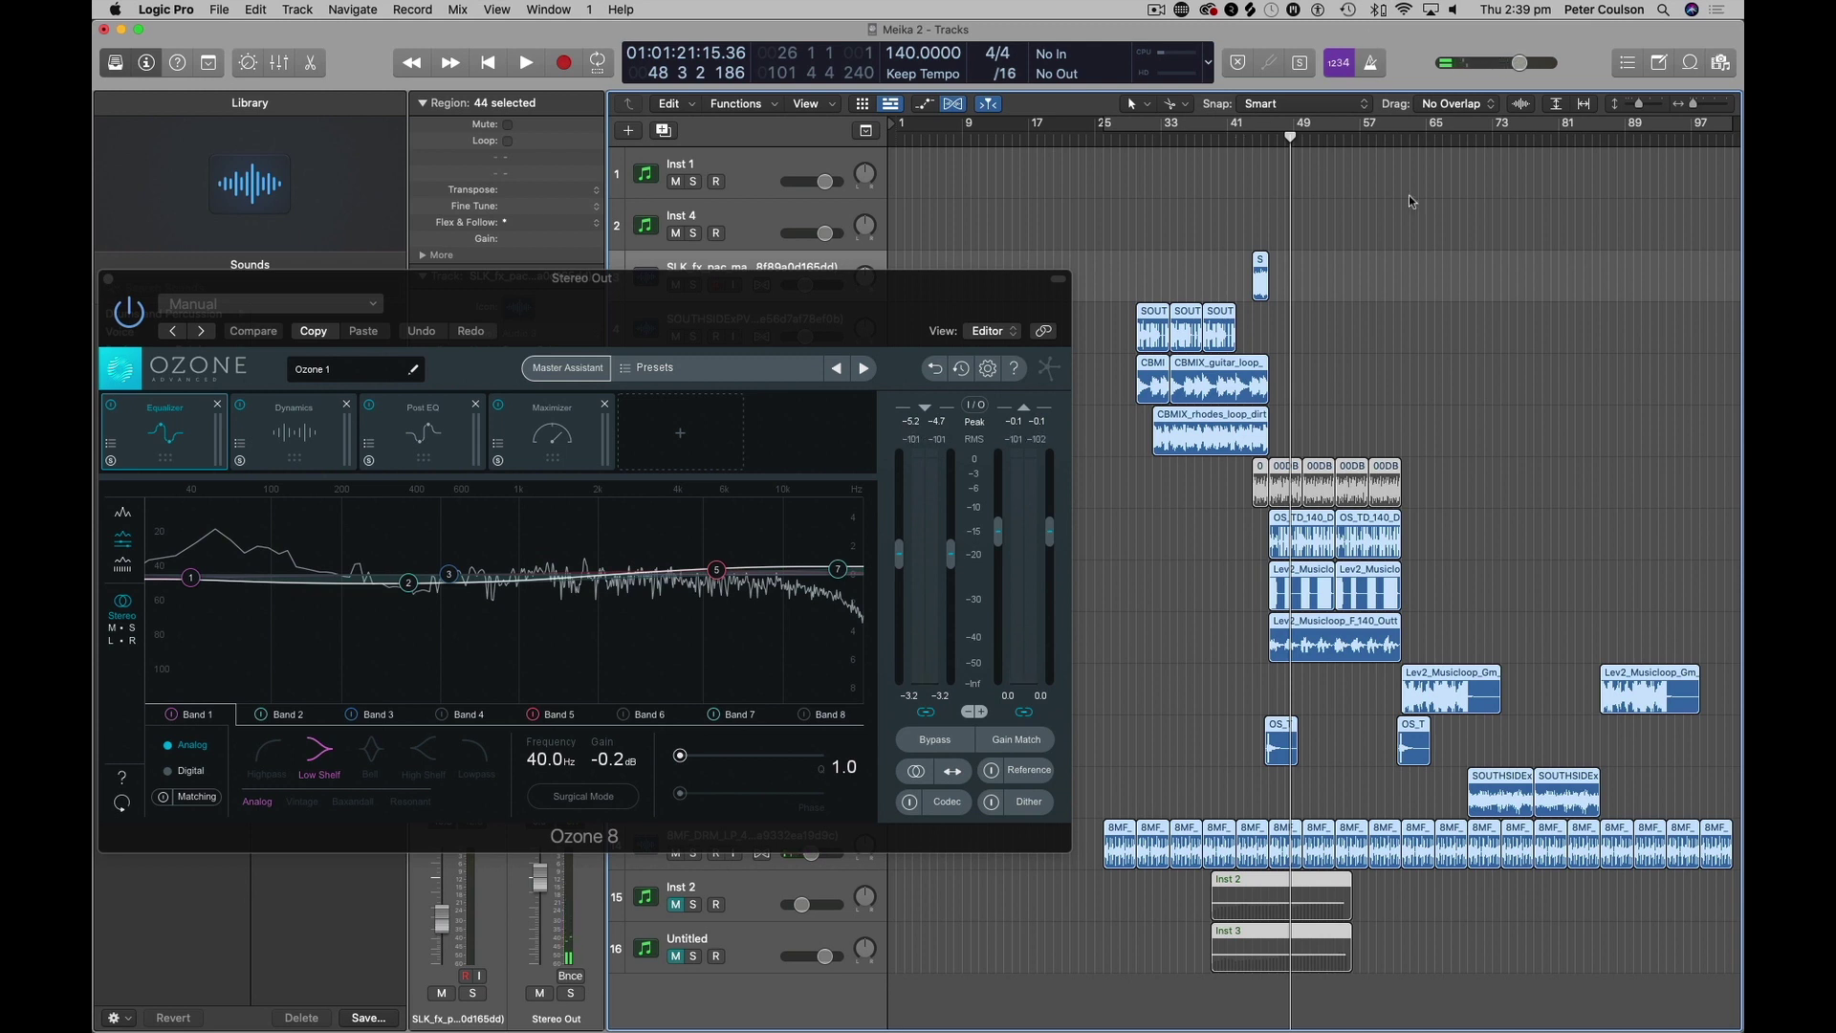
click(1386, 140)
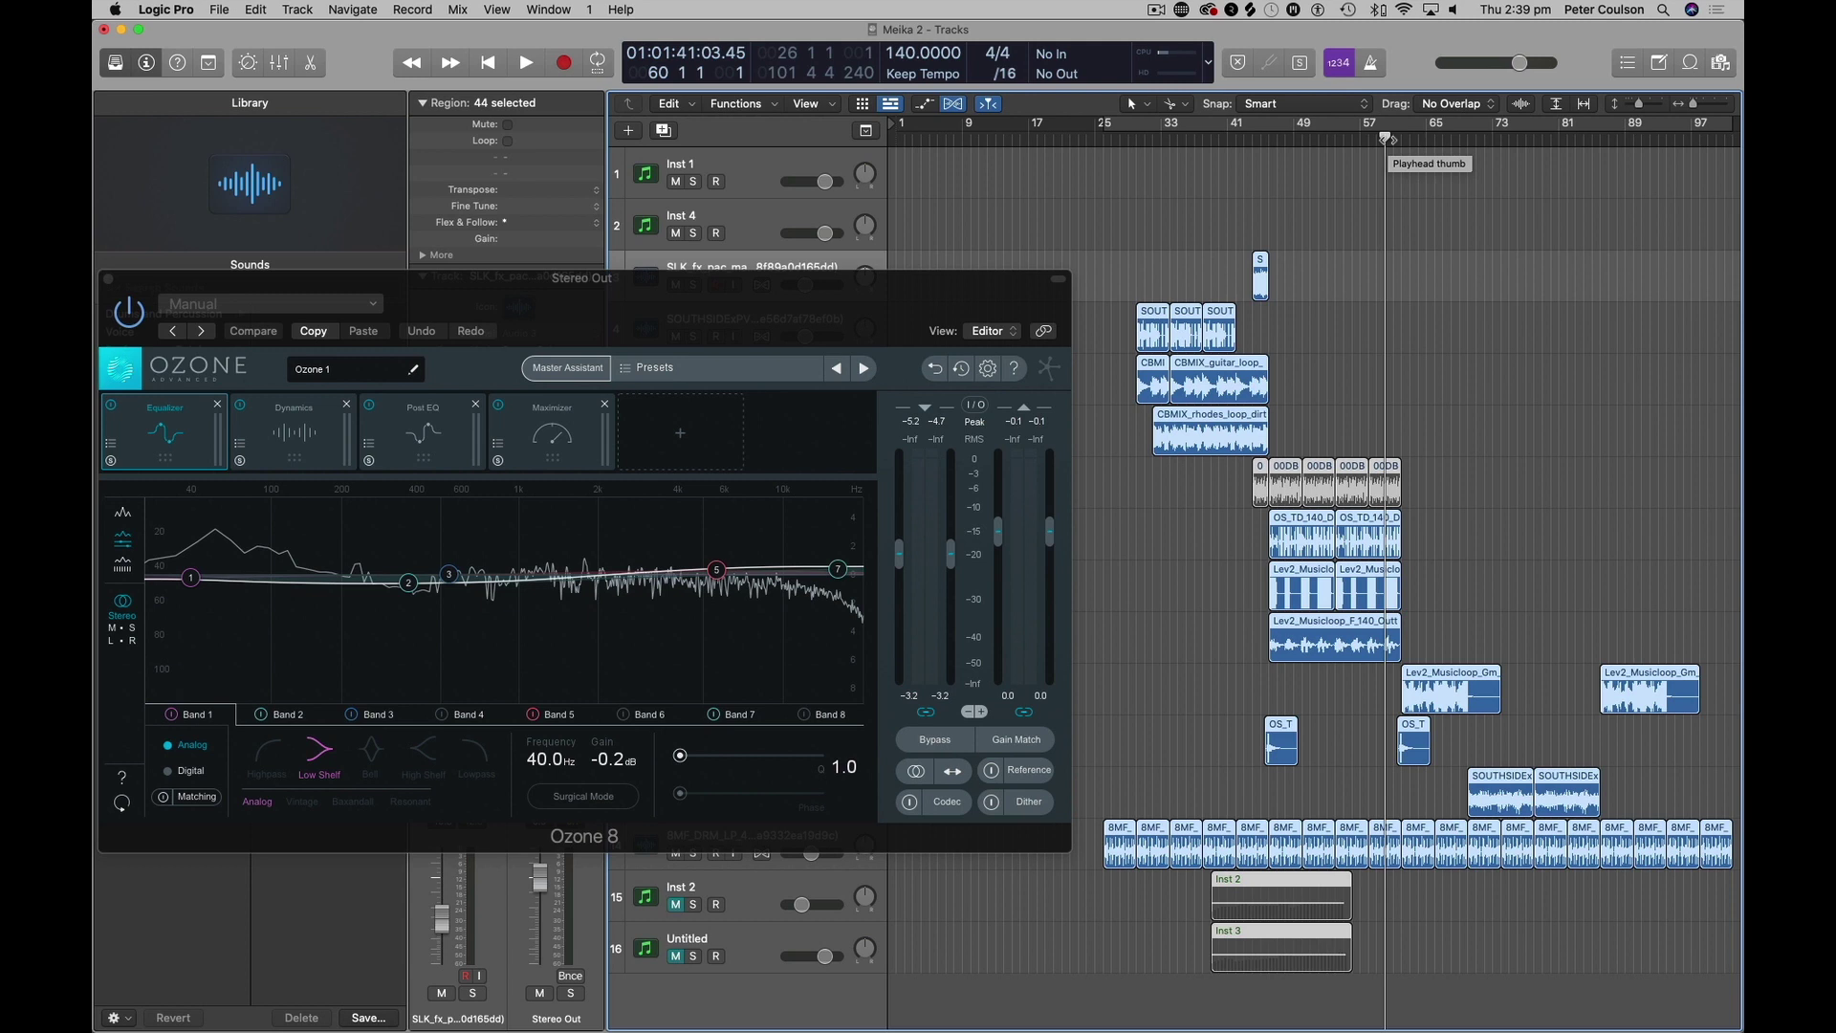
key(space)
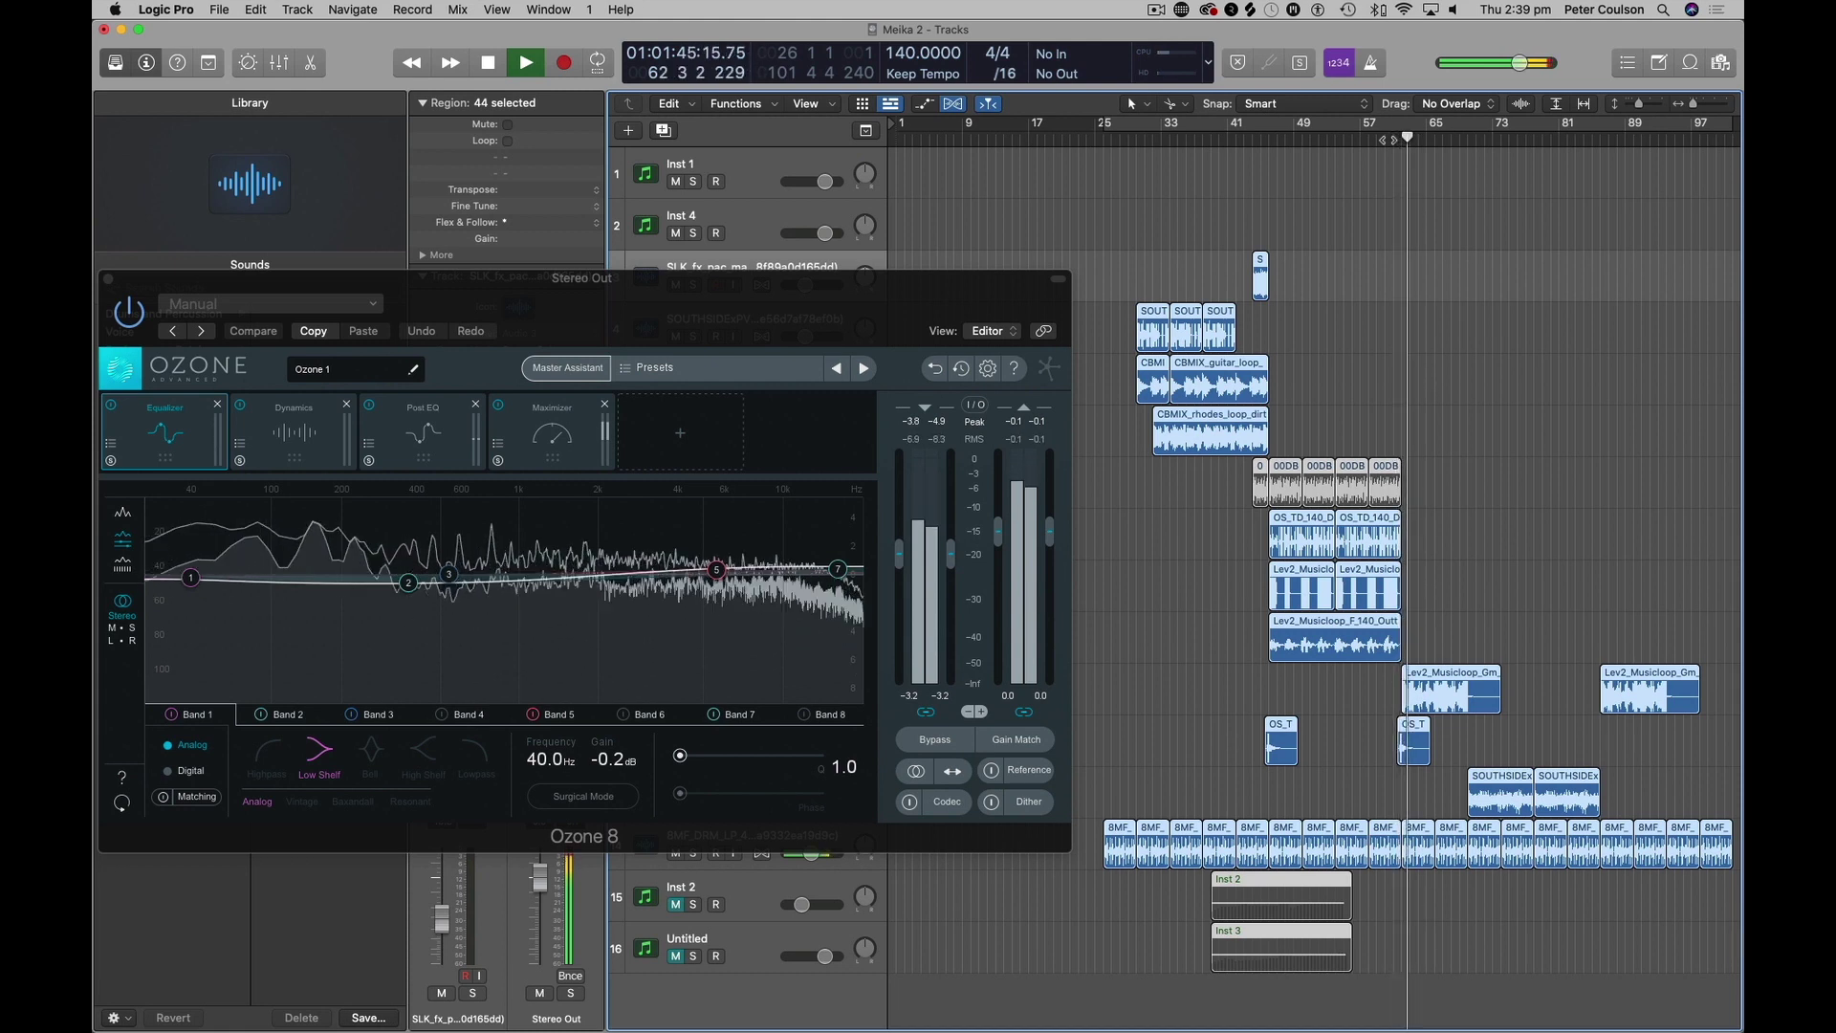
key(space)
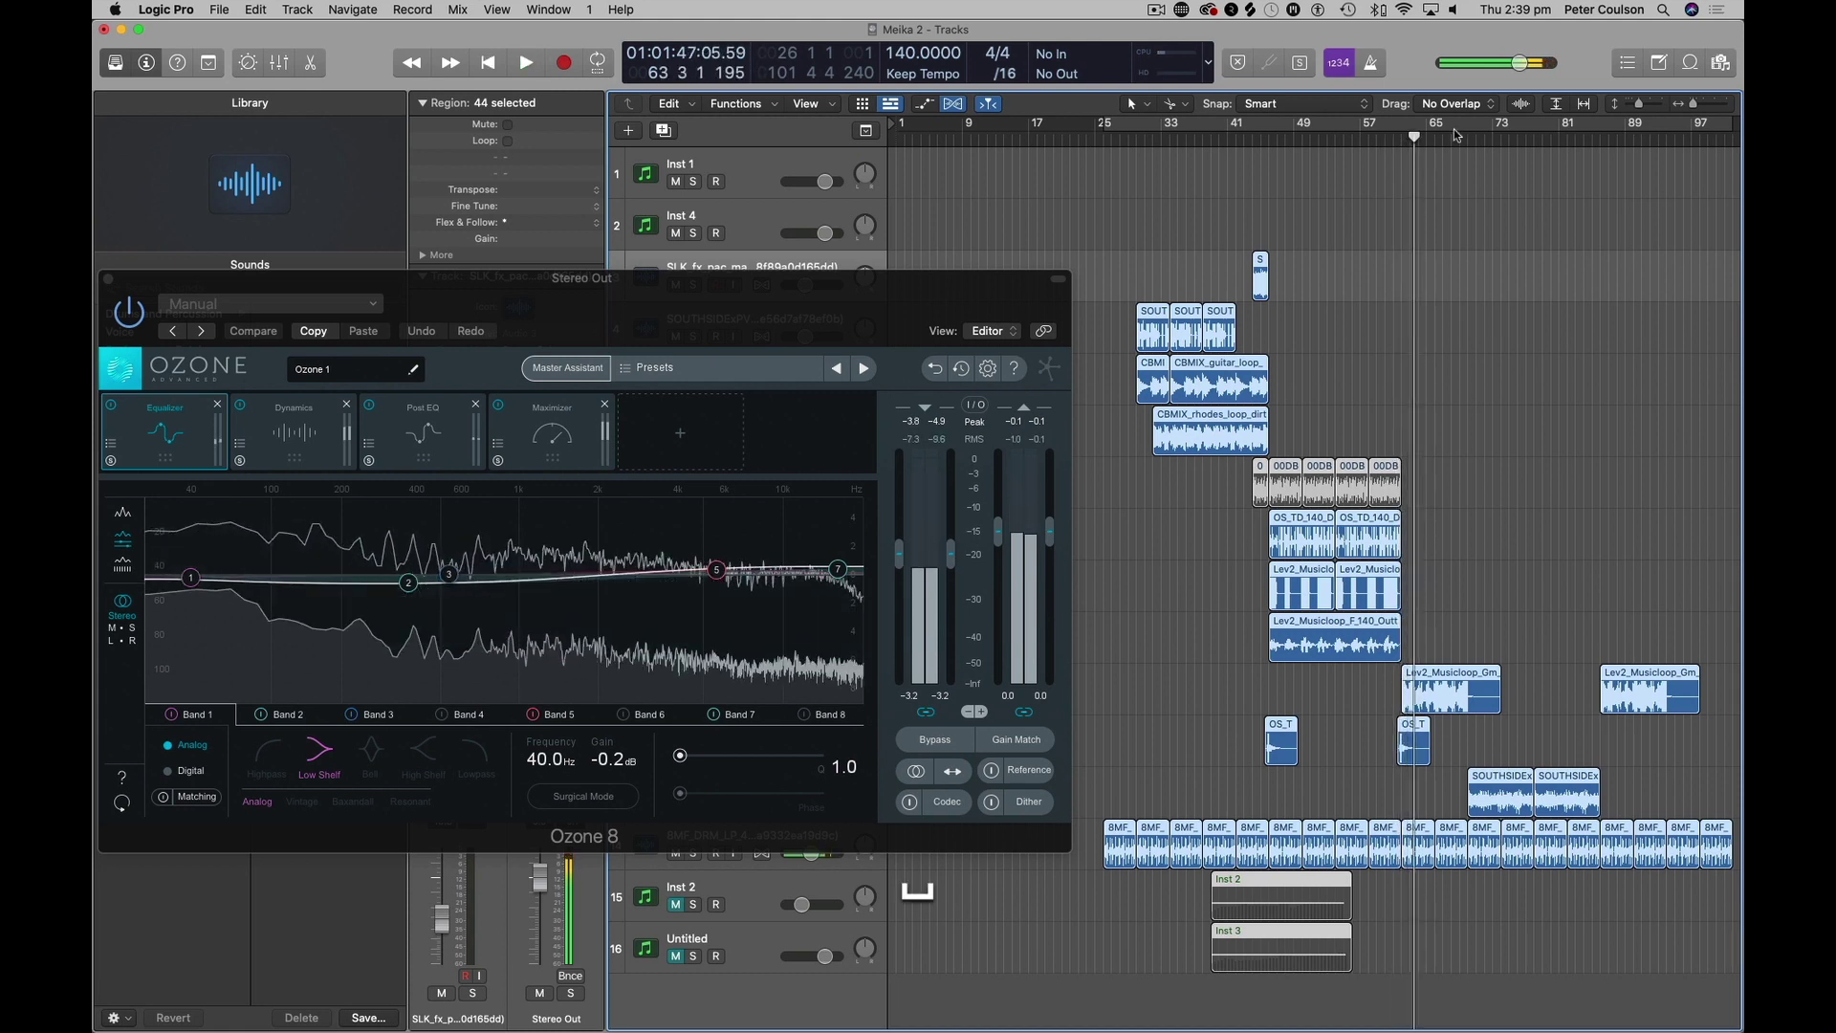
click(1482, 139)
key(space)
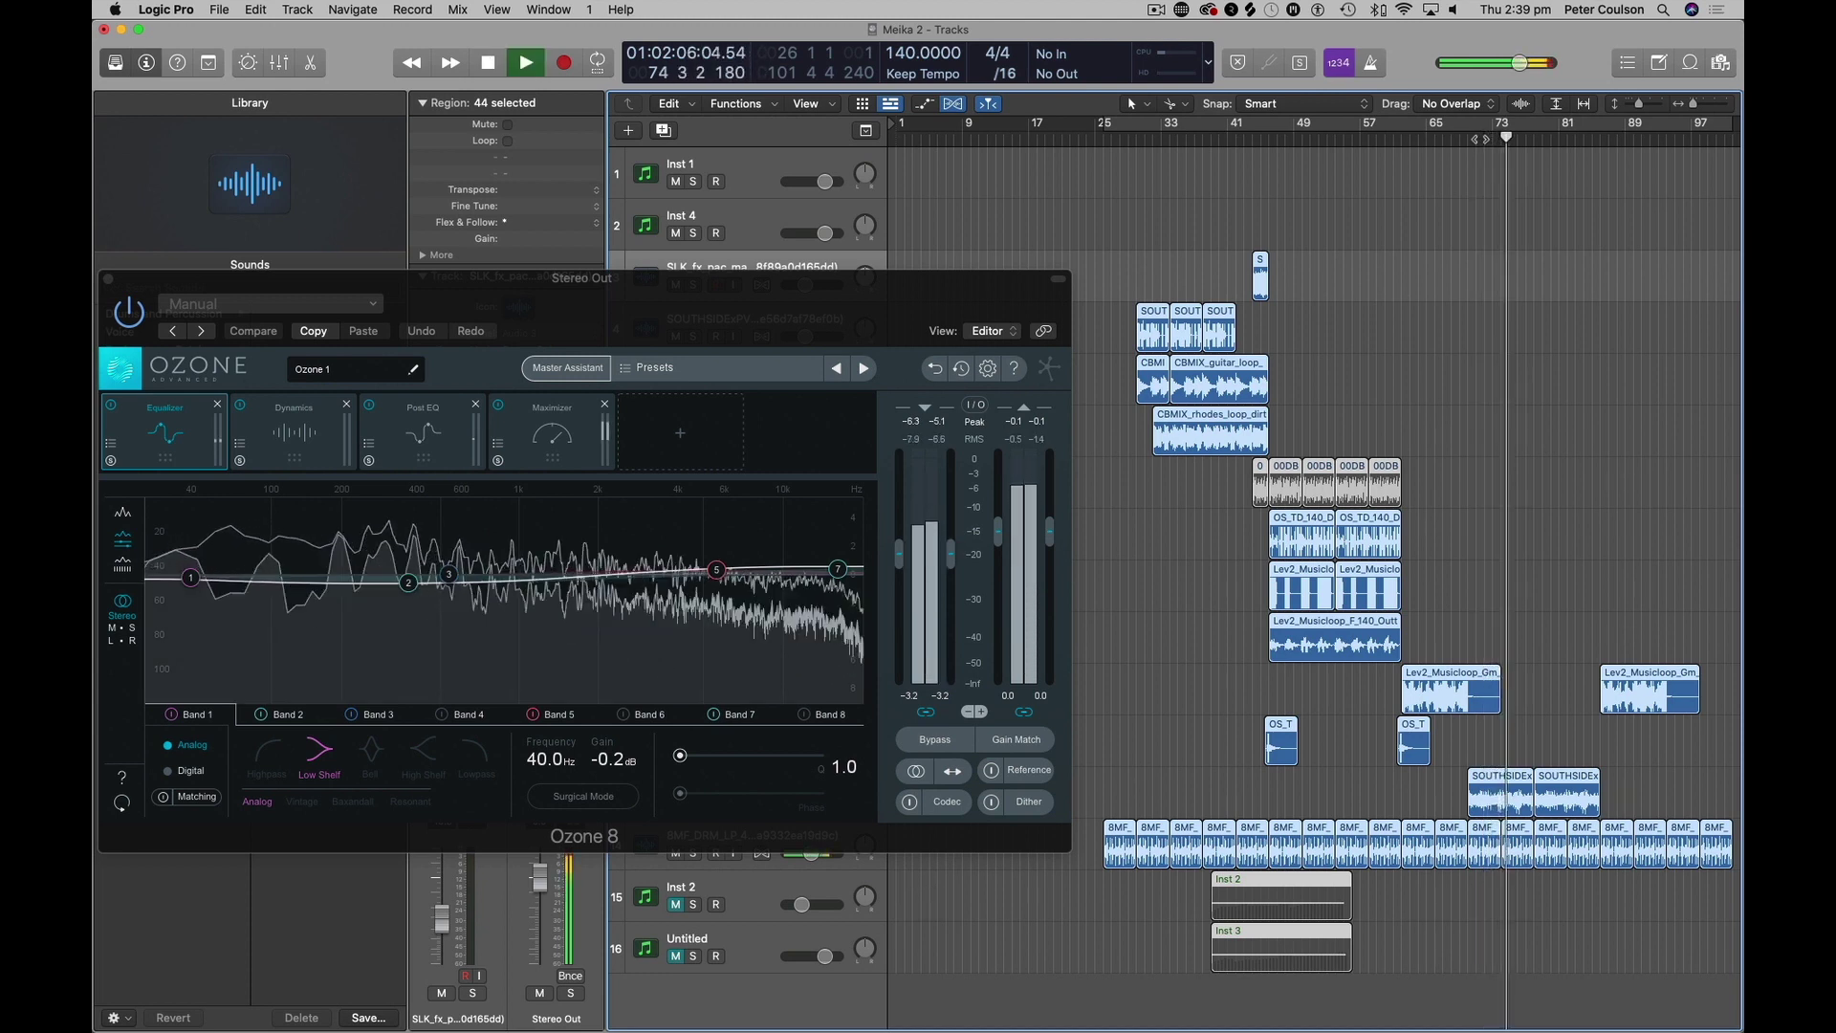
key(space)
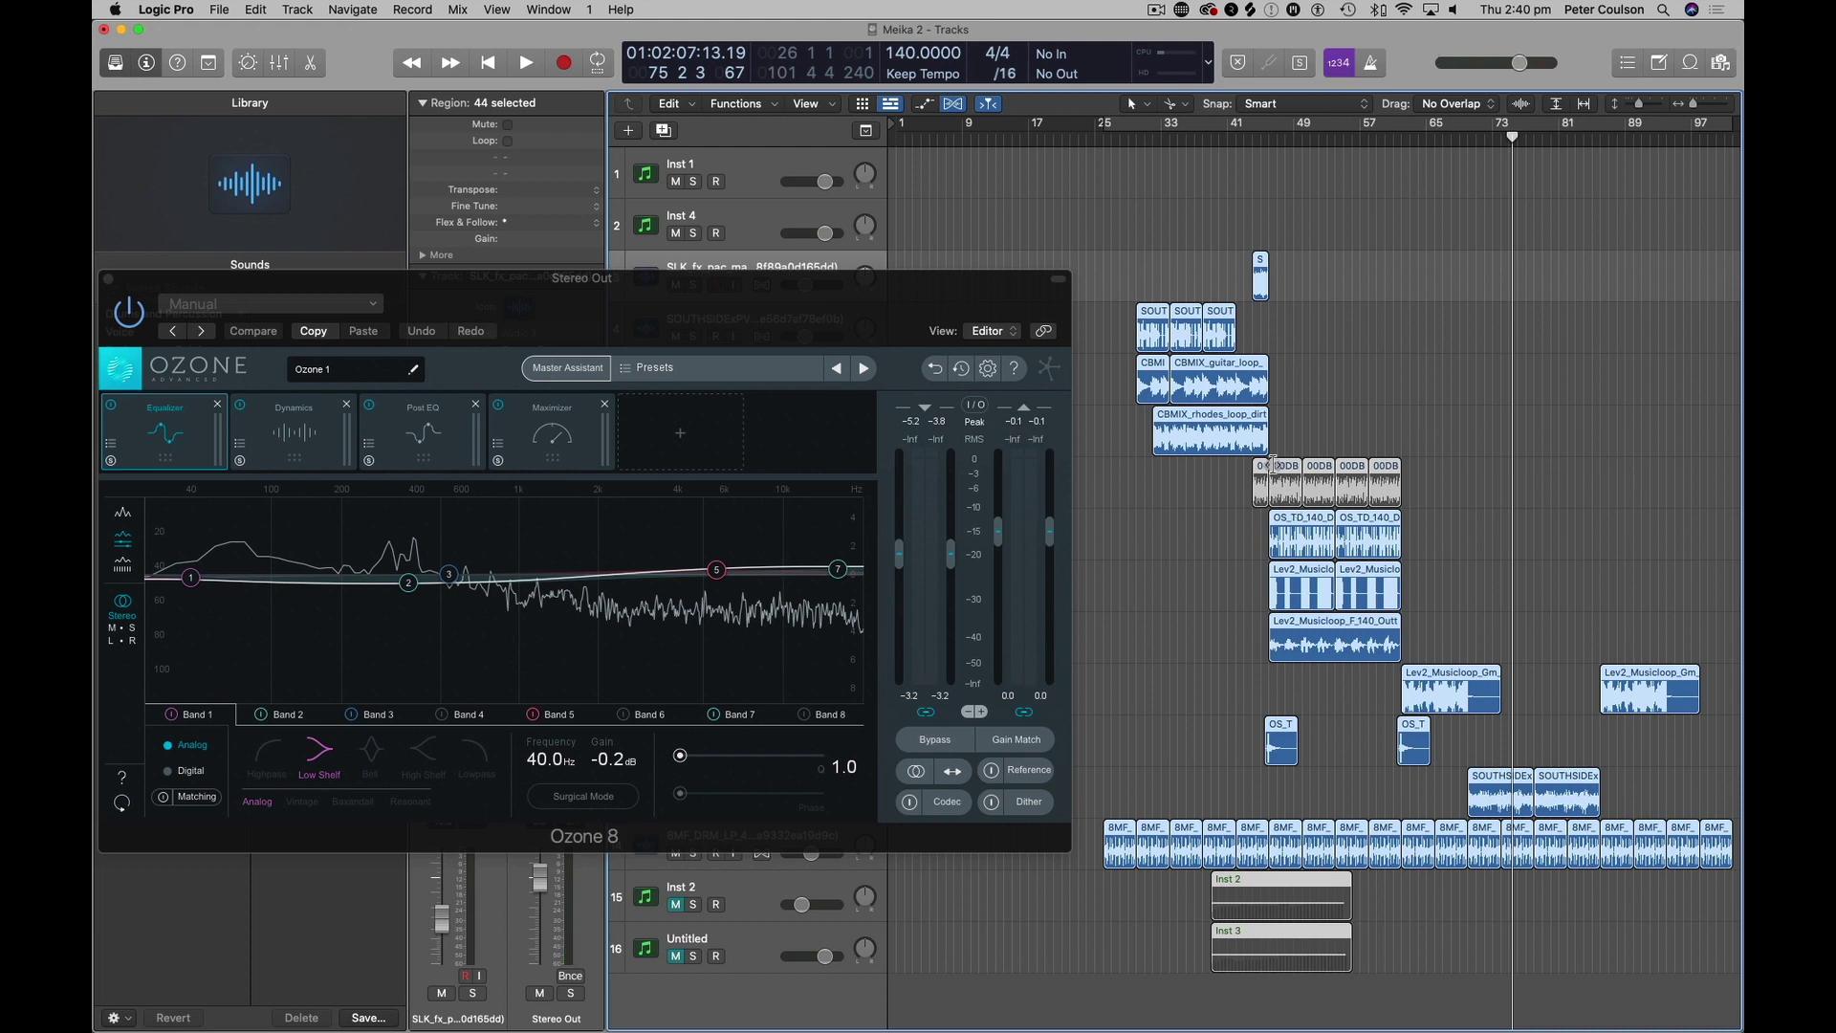
- Switch to Final Cut Pro and add clip C0006 to the empty Meika test II timeline
key(ctrl+Right)
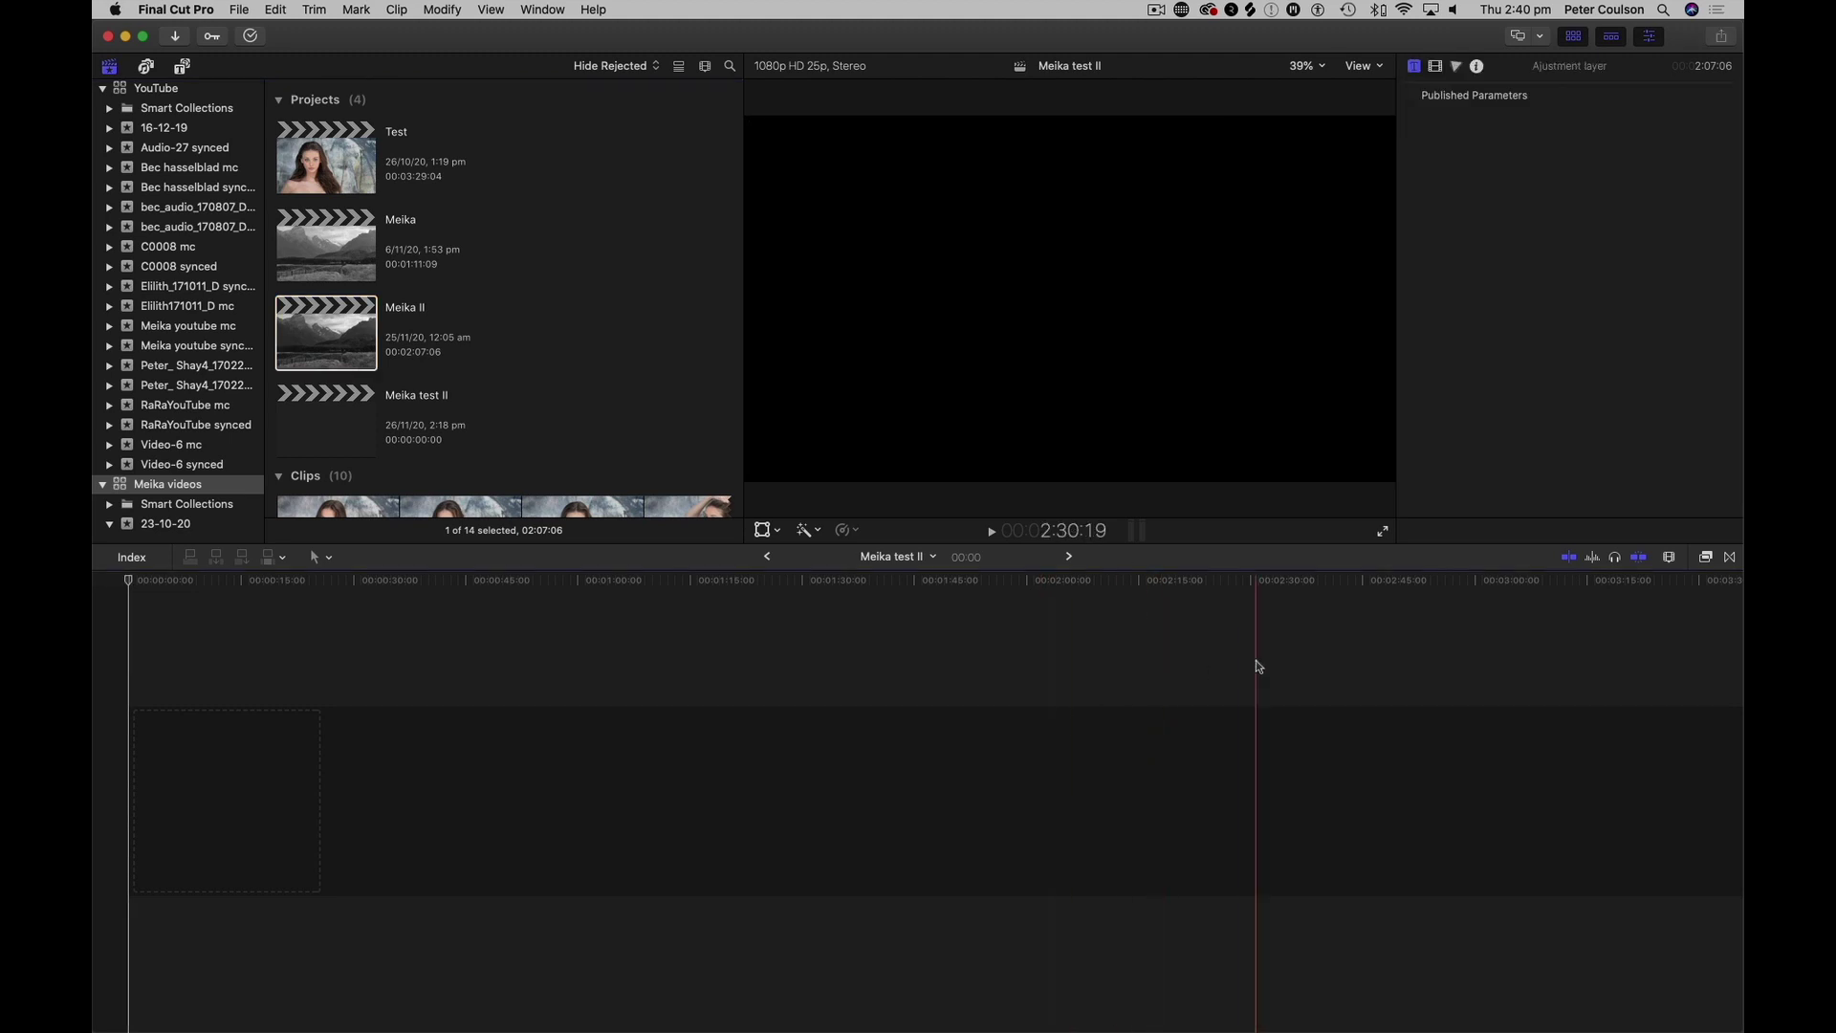
scroll(500, 329, down, 10)
scroll(500, 329, down, 3)
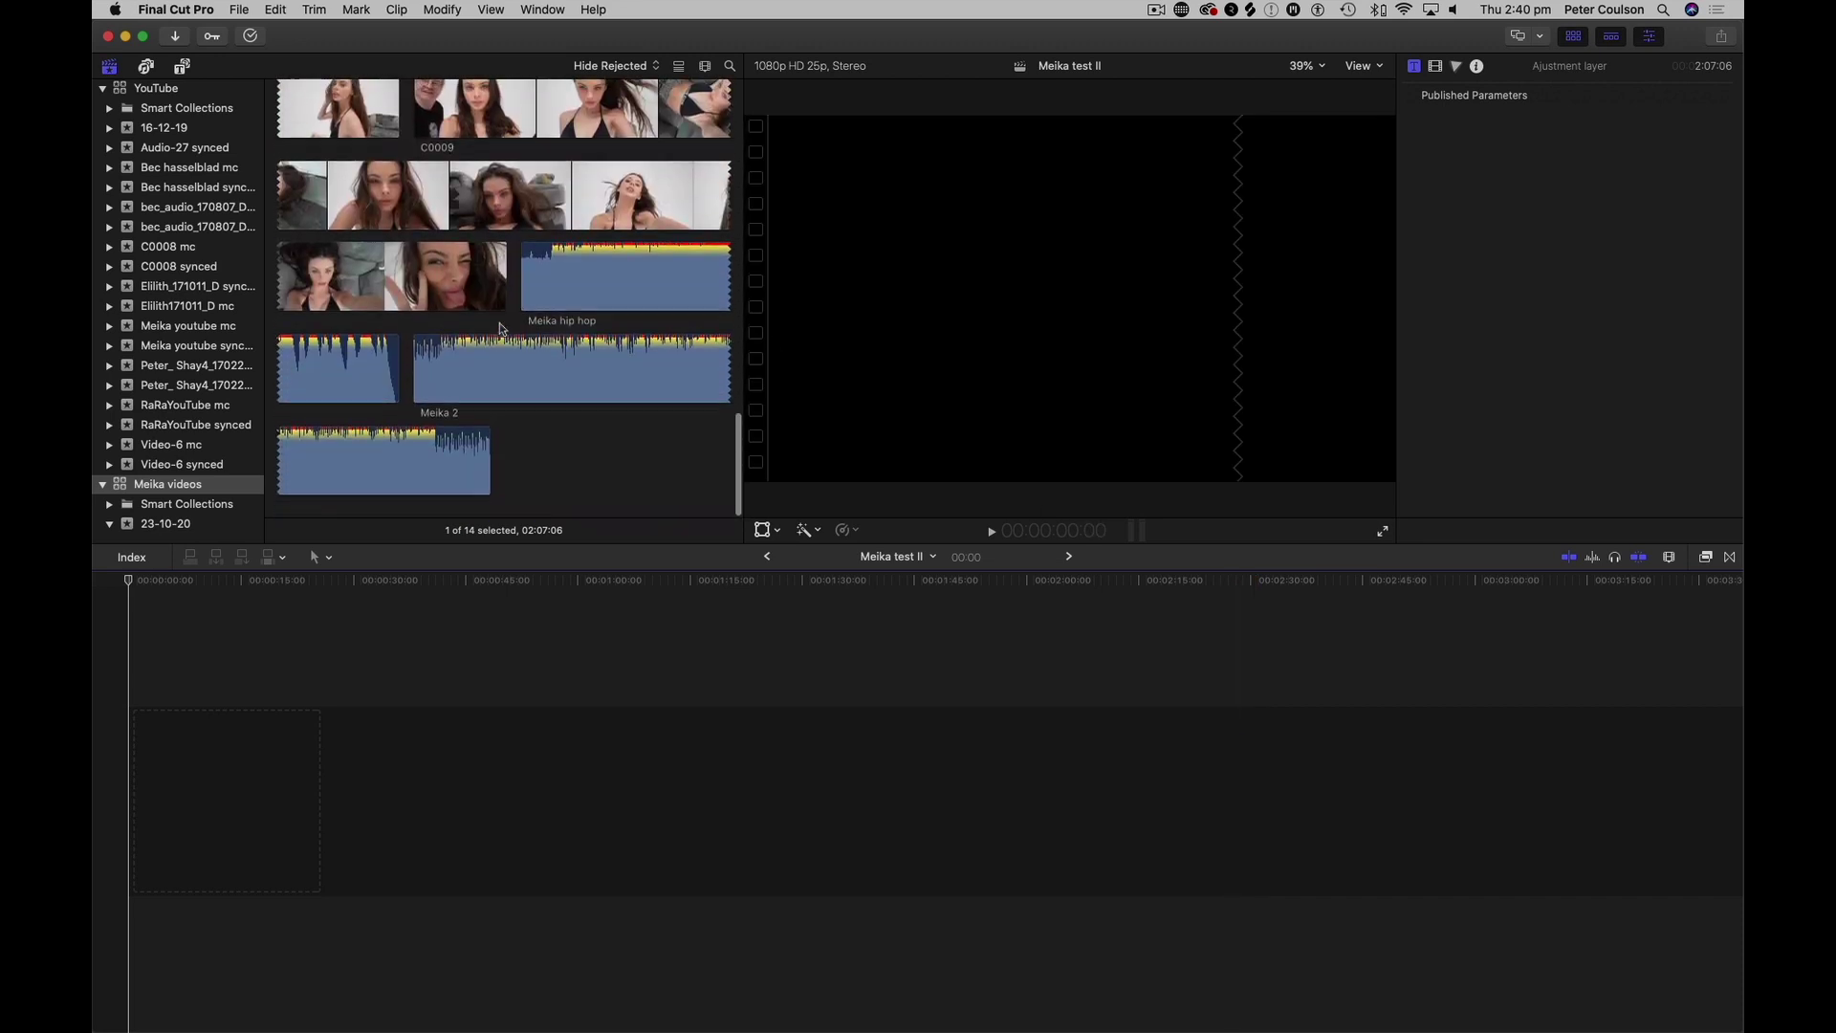
scroll(500, 329, up, 5)
scroll(500, 329, up, 3)
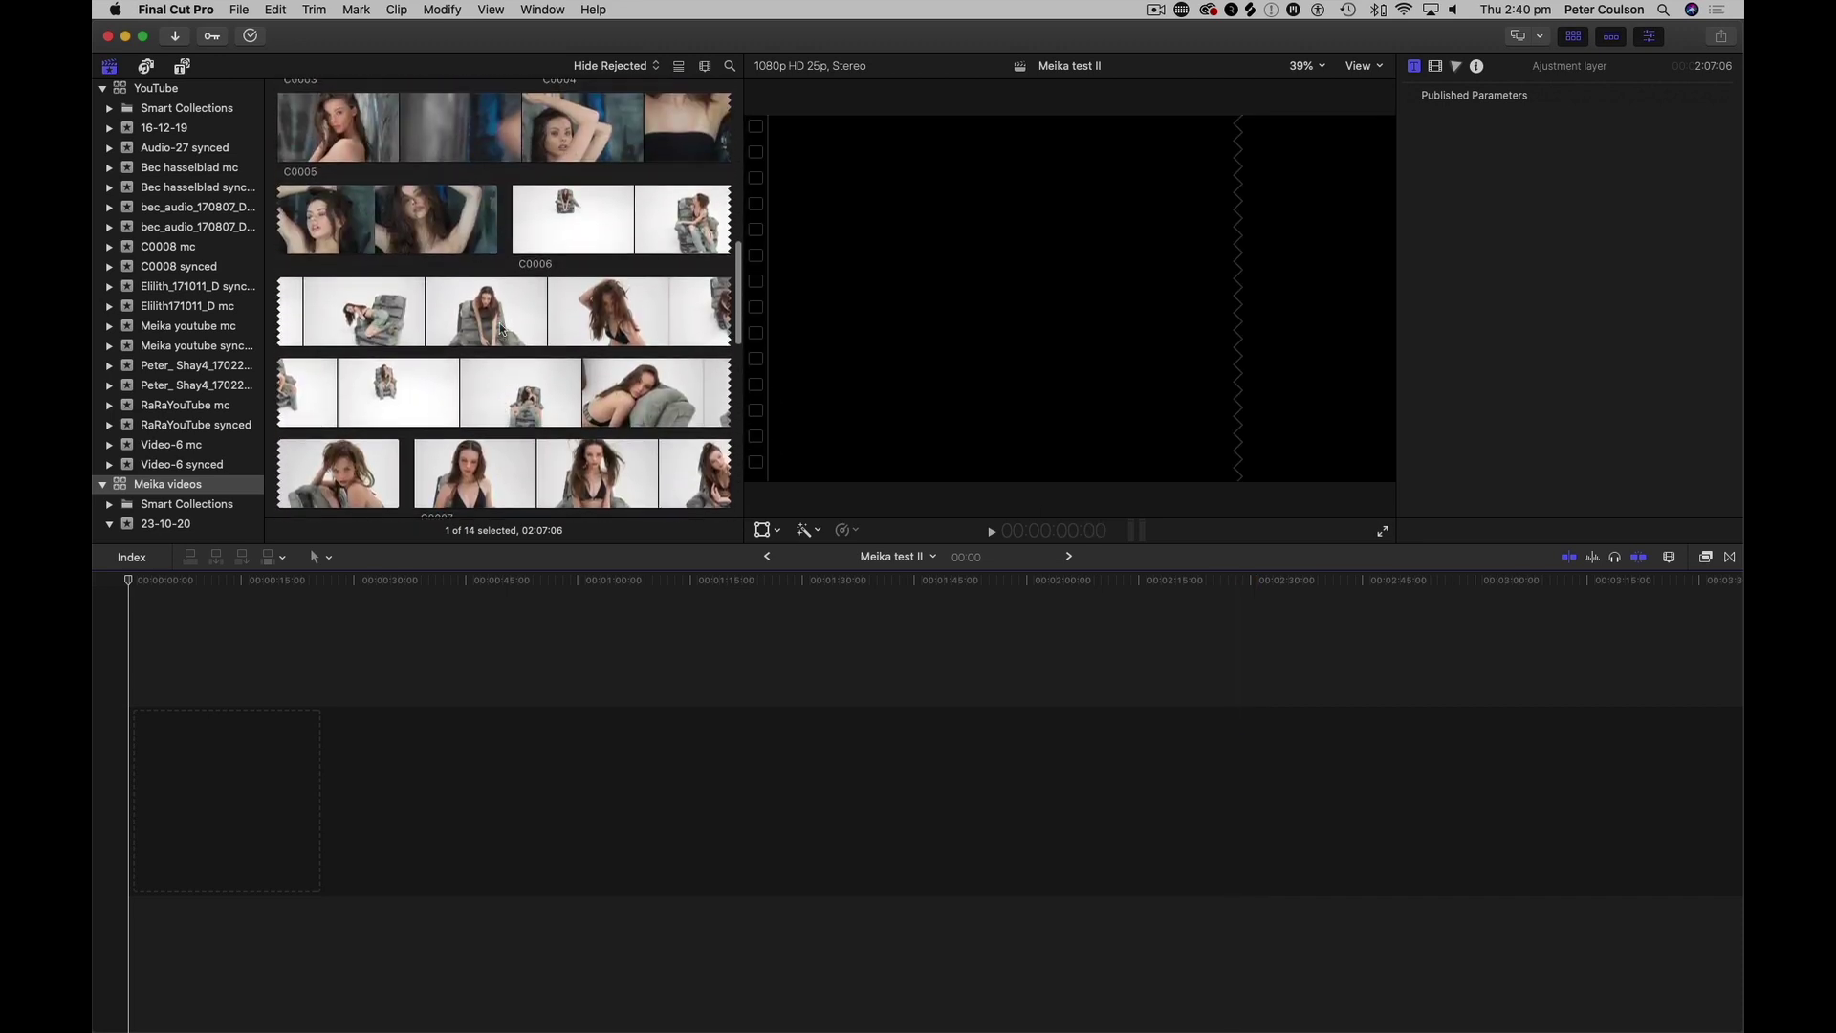
drag(575, 240, 182, 774)
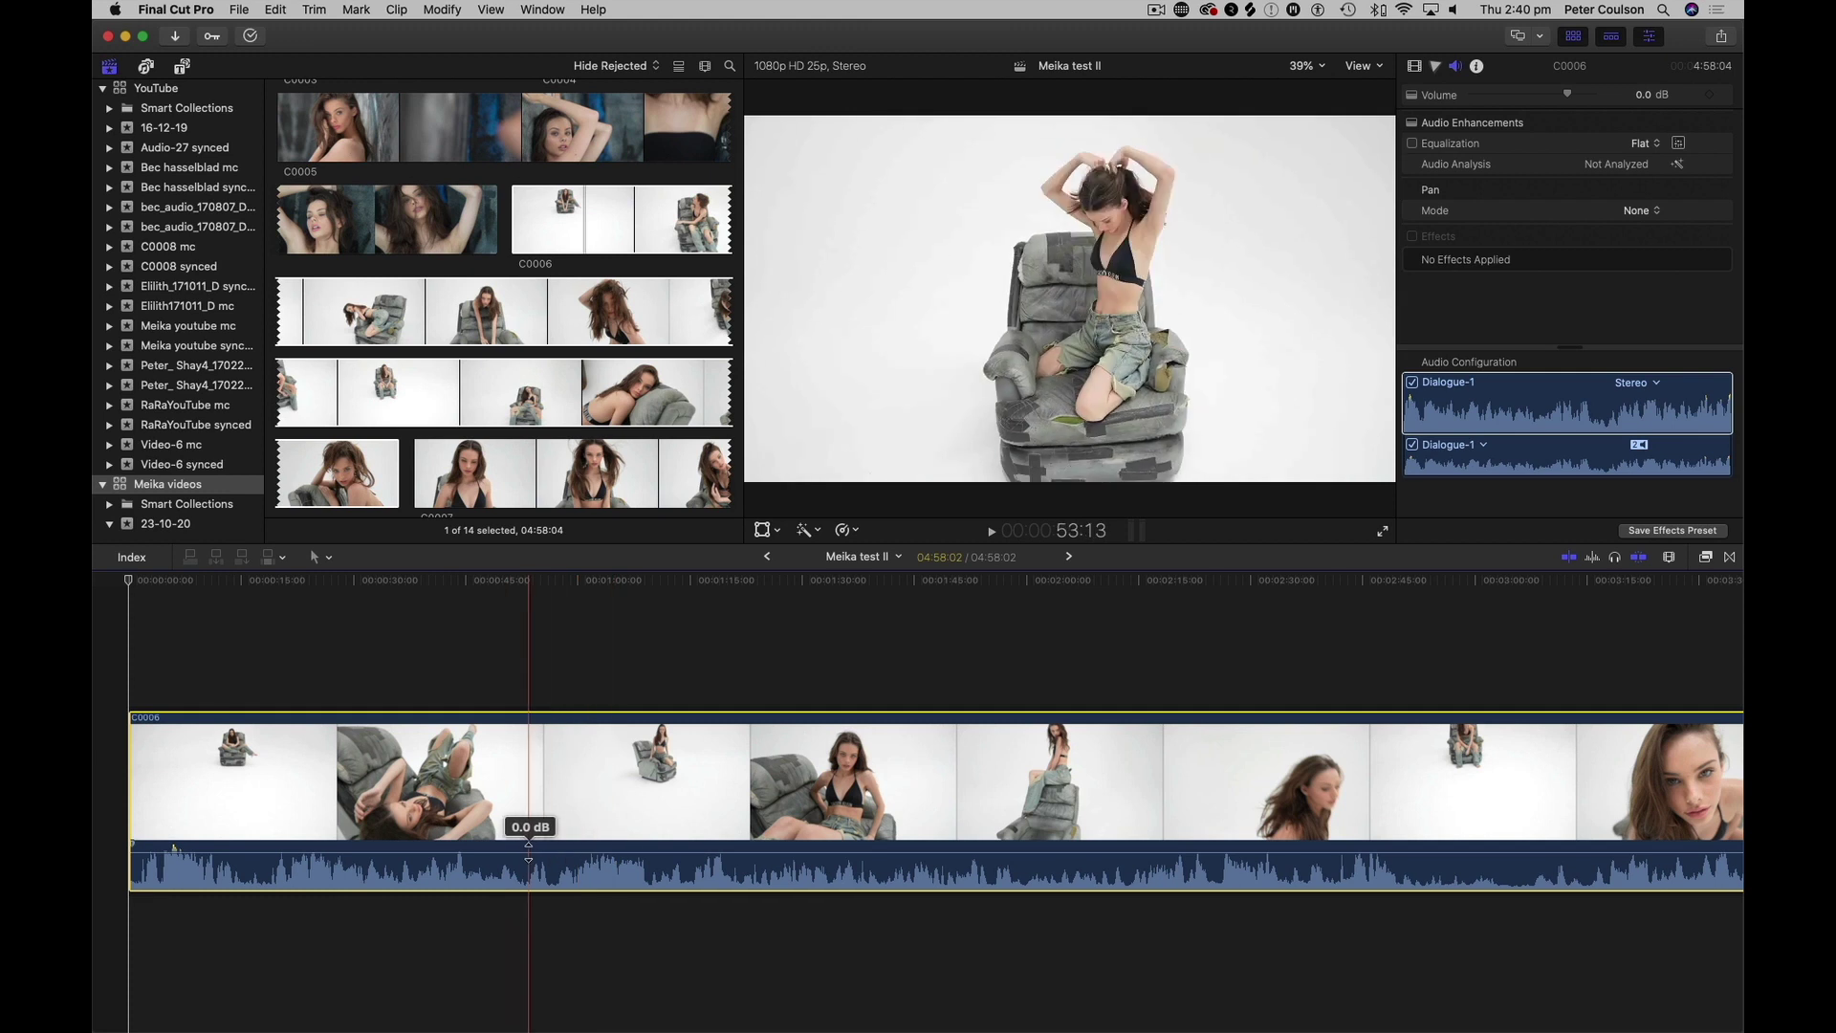
- Detach the audio from the C0006 clip in the timeline and delete that audio
right_click(532, 789)
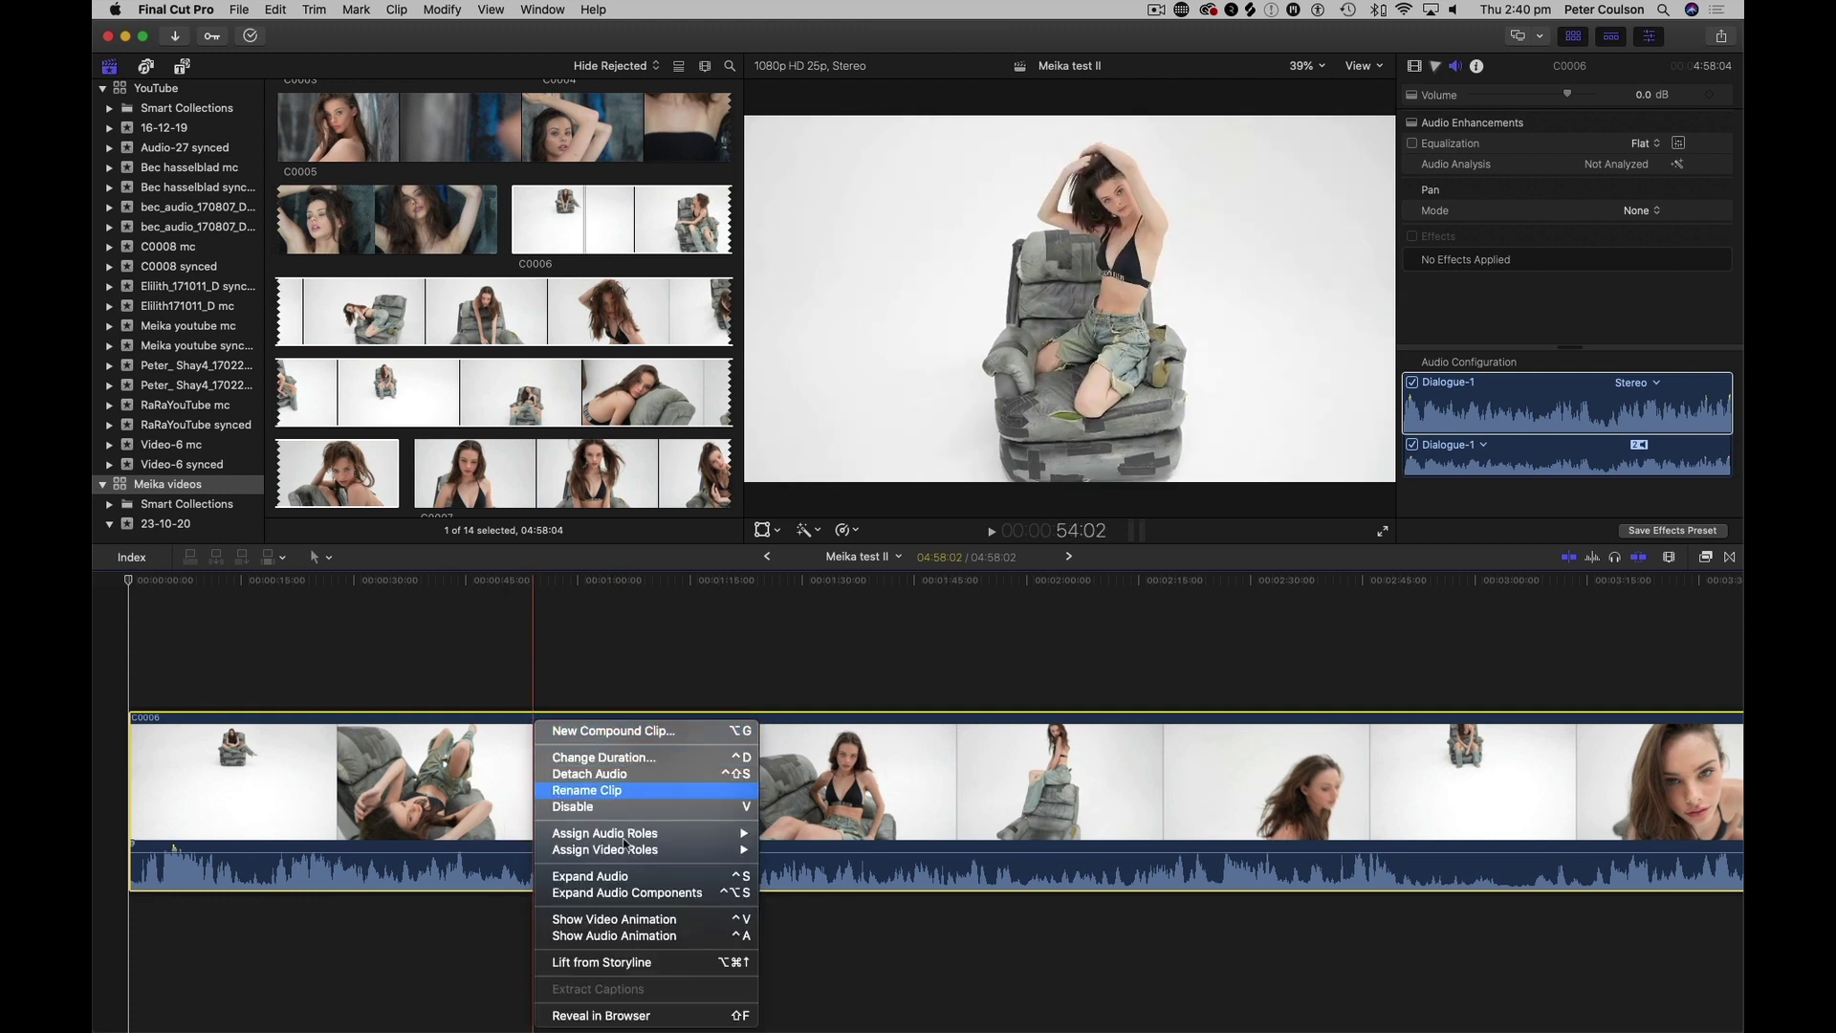
click(640, 774)
key(BackSpace)
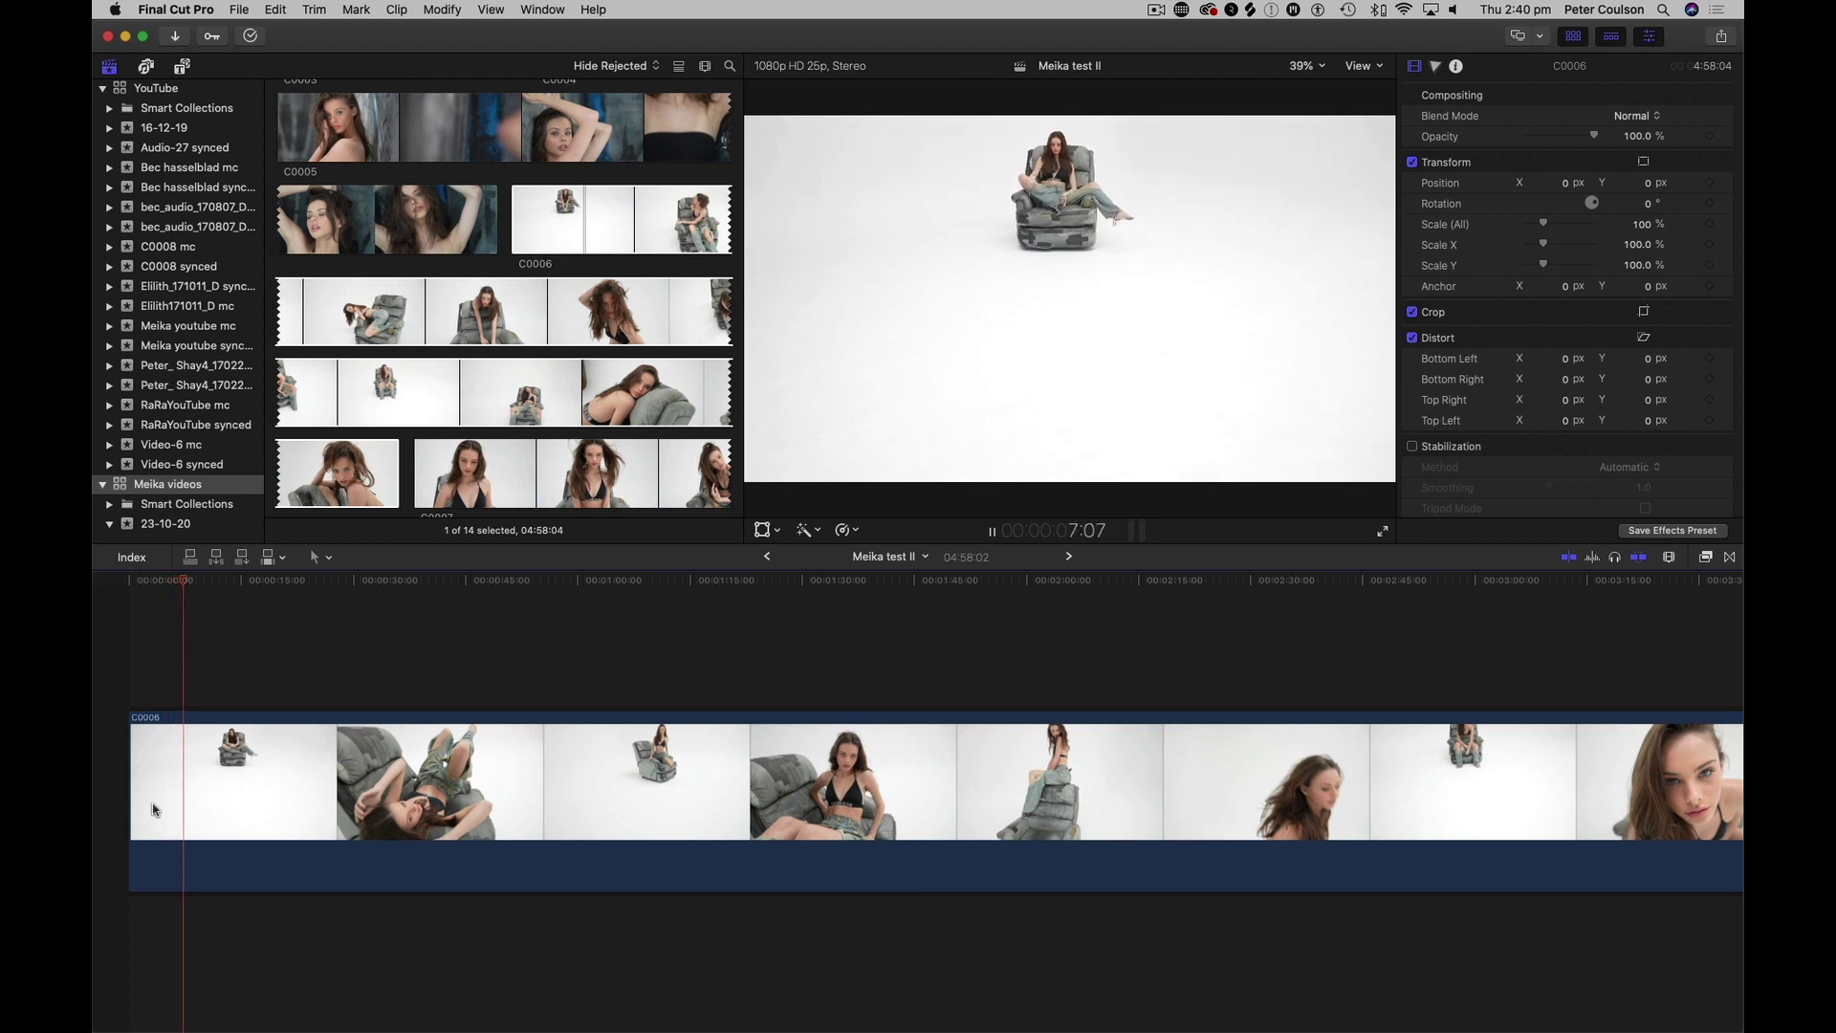
- Play through the opening of C0006 to find the in-point and trim the clip's start to 15:13
click(227, 805)
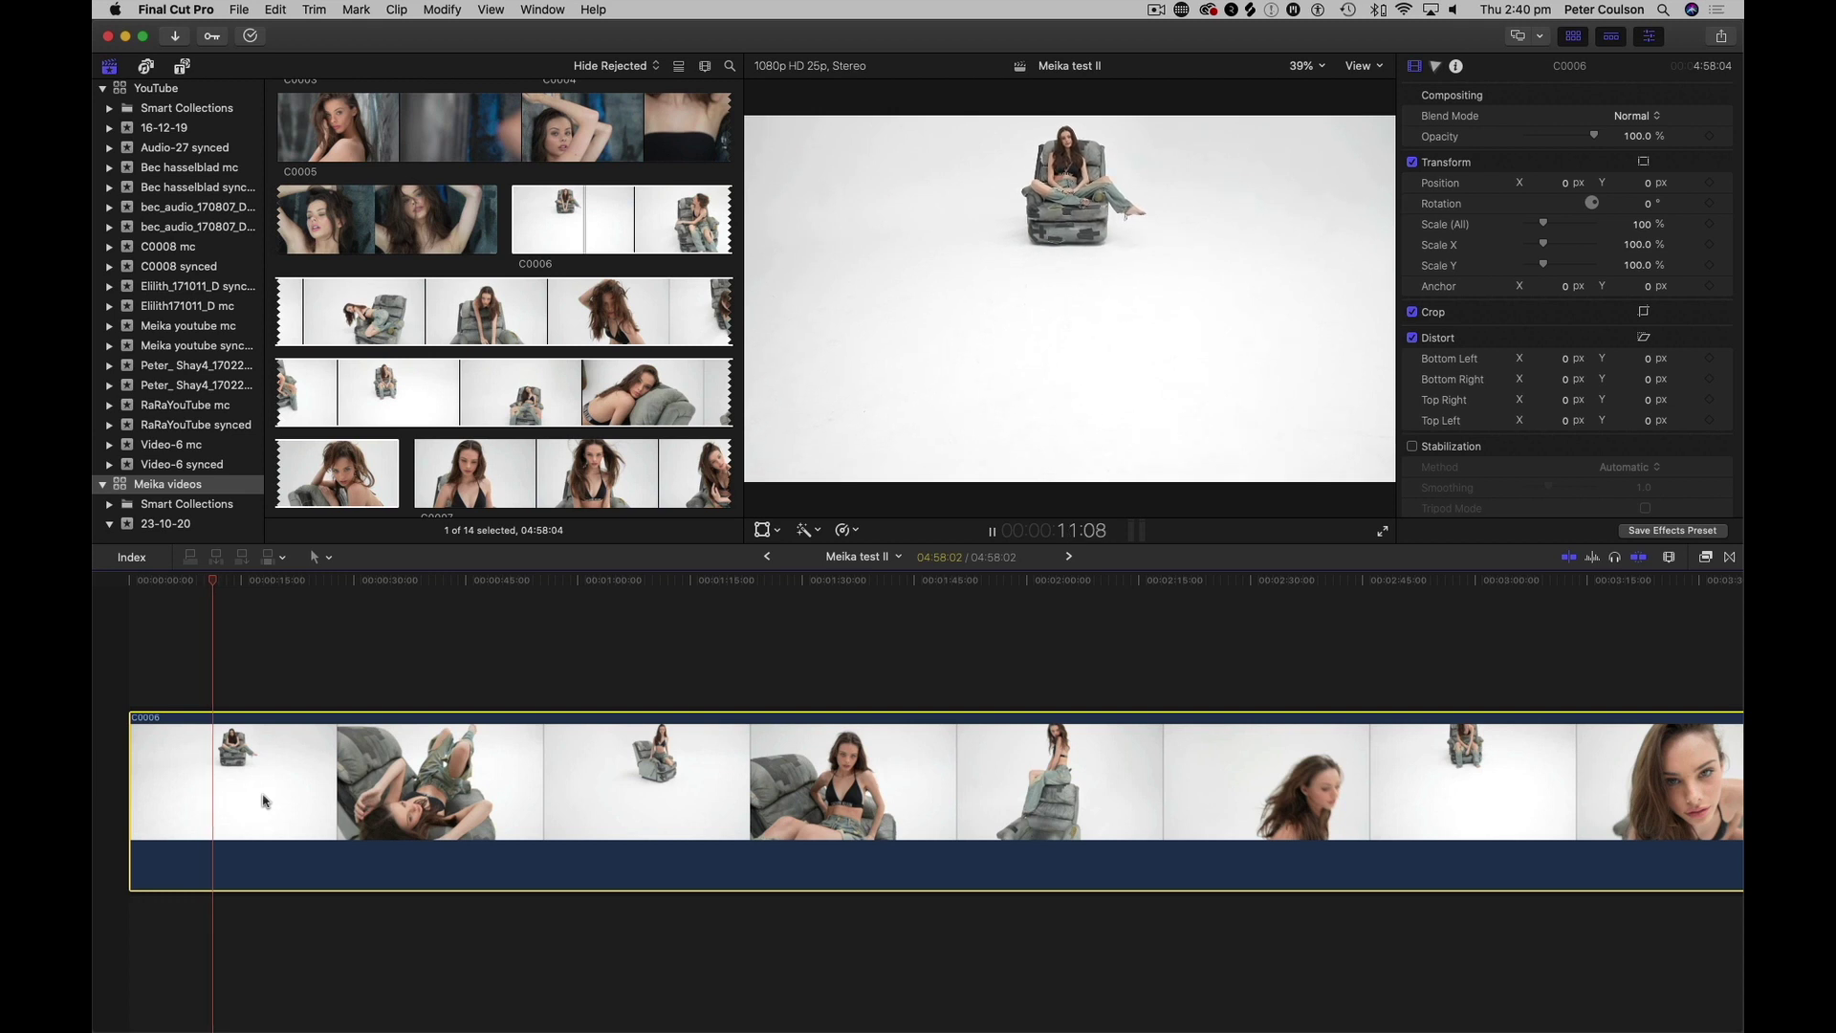
click(289, 639)
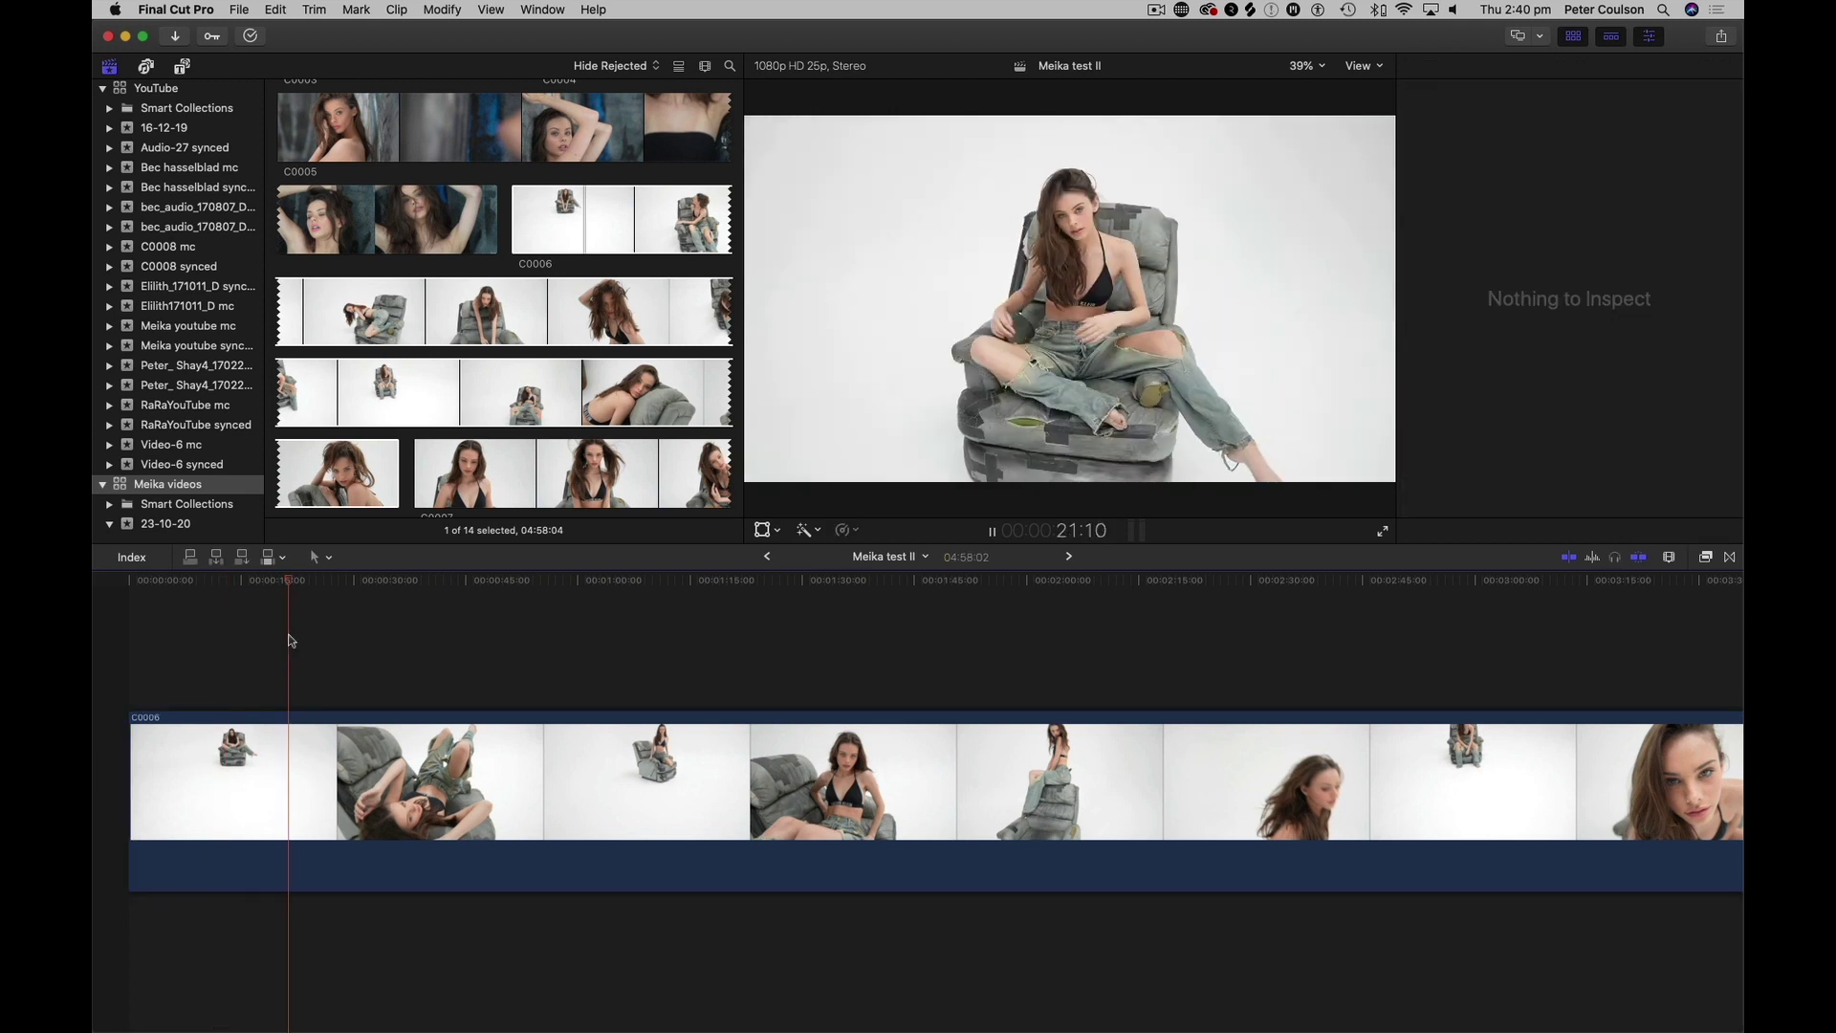
key(space)
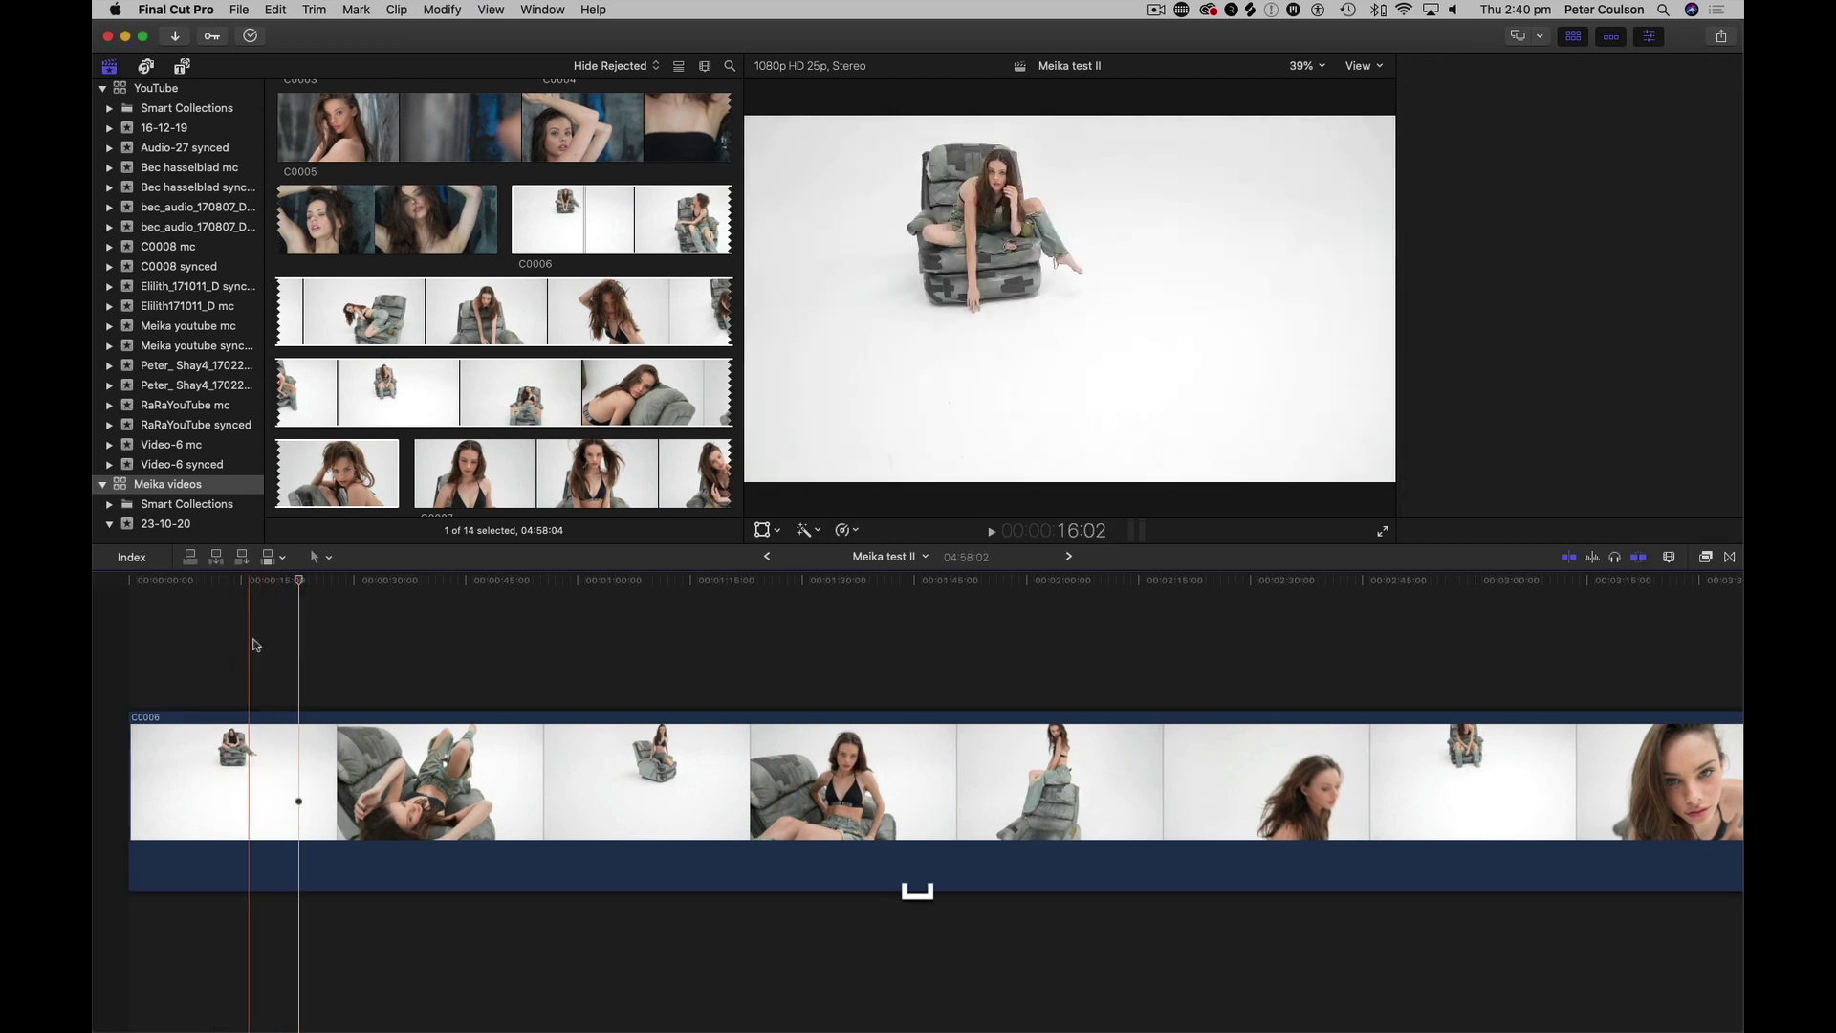
click(256, 645)
click(229, 644)
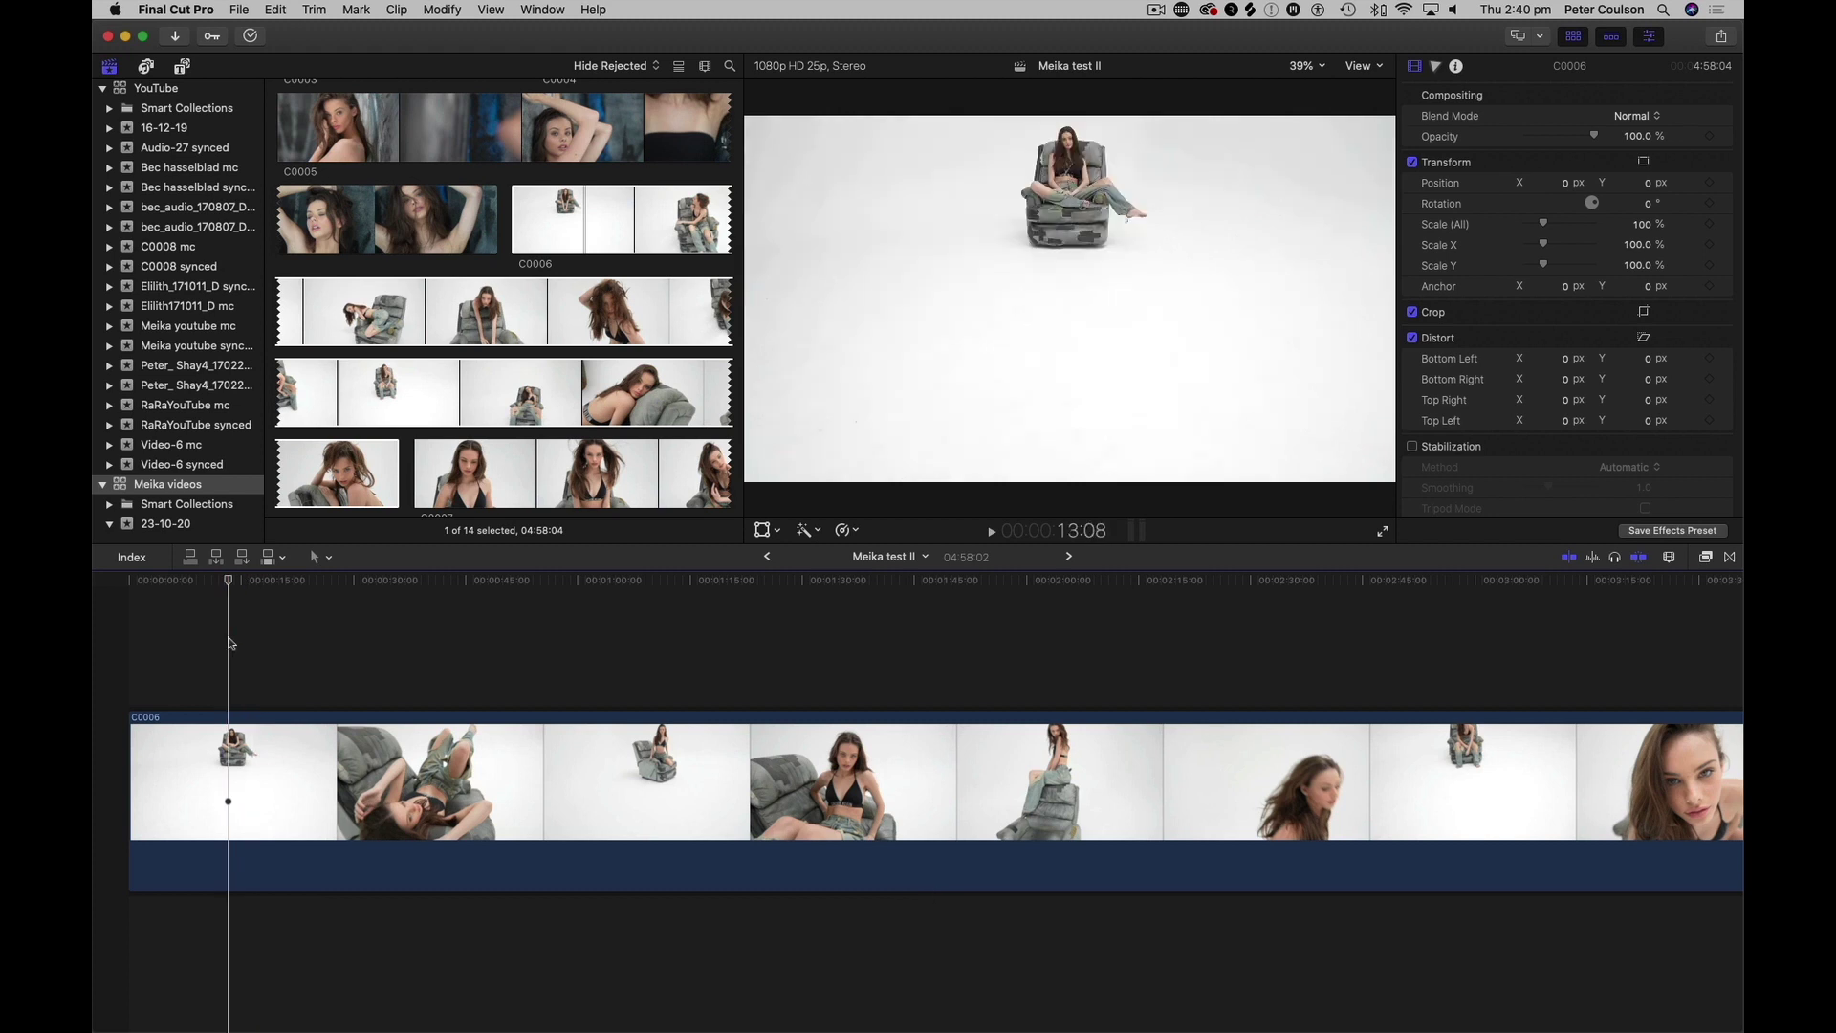
click(244, 637)
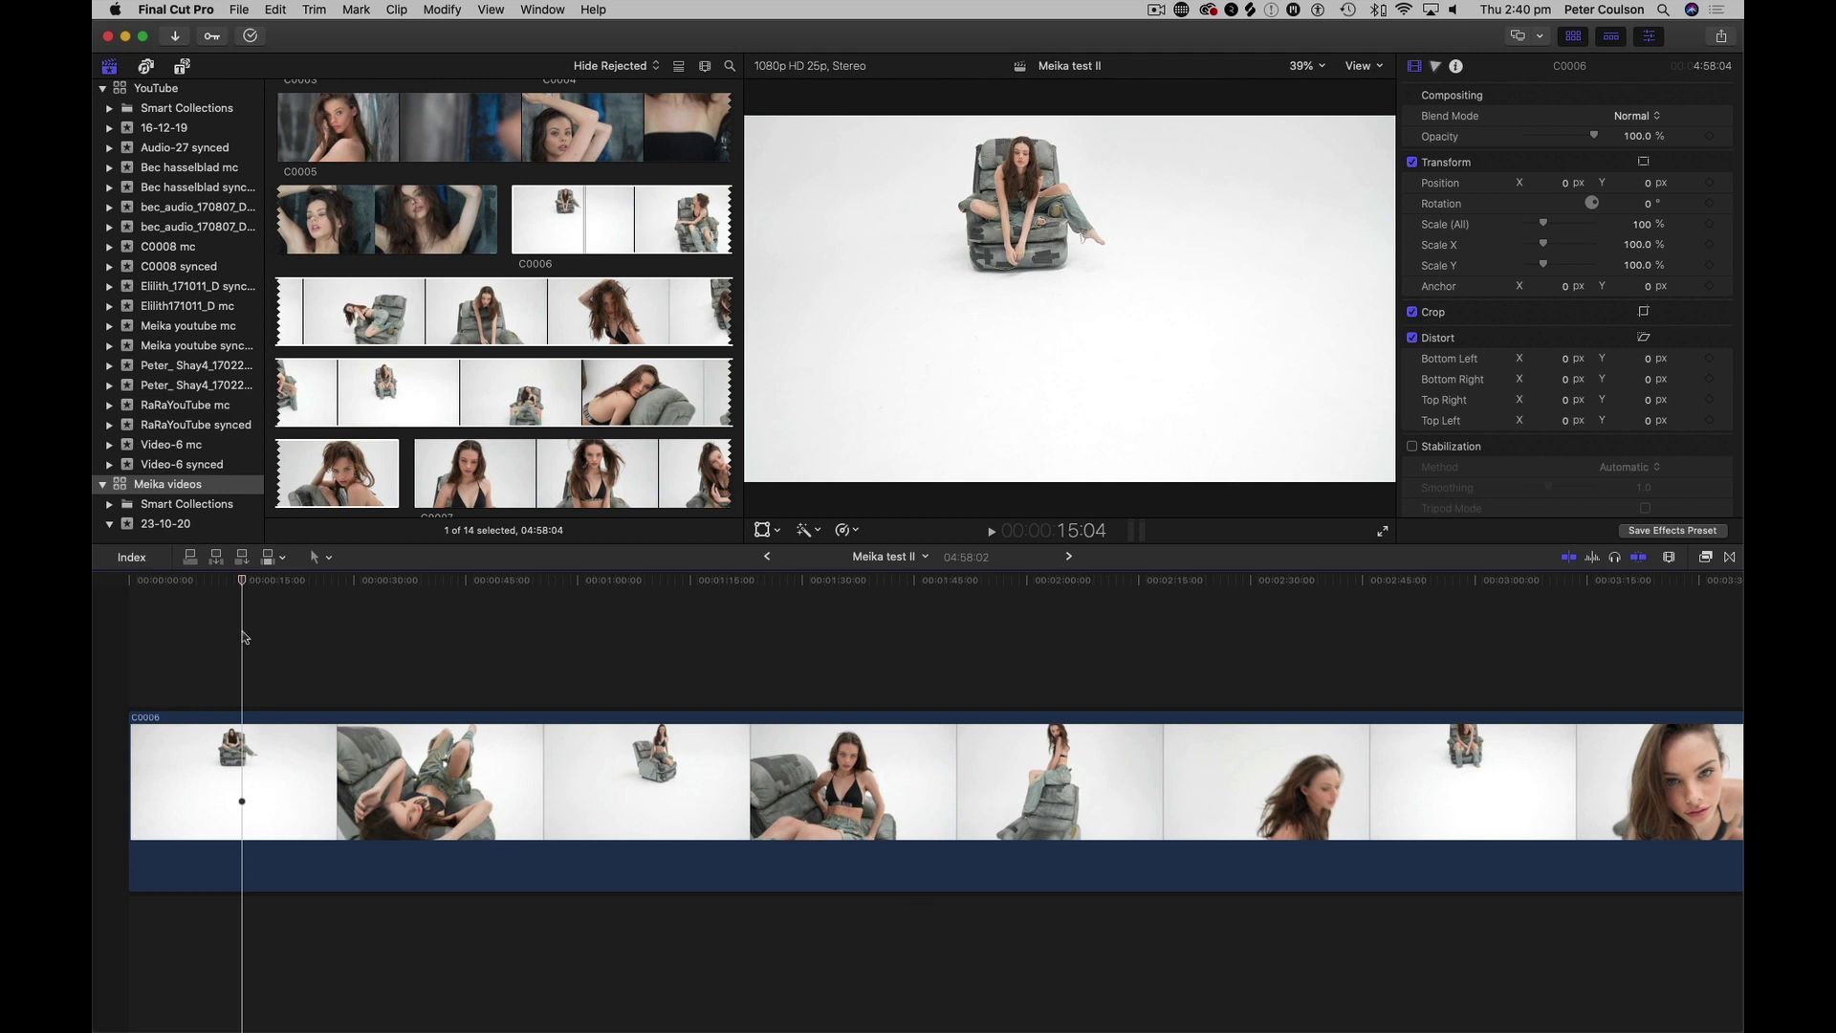
key(space)
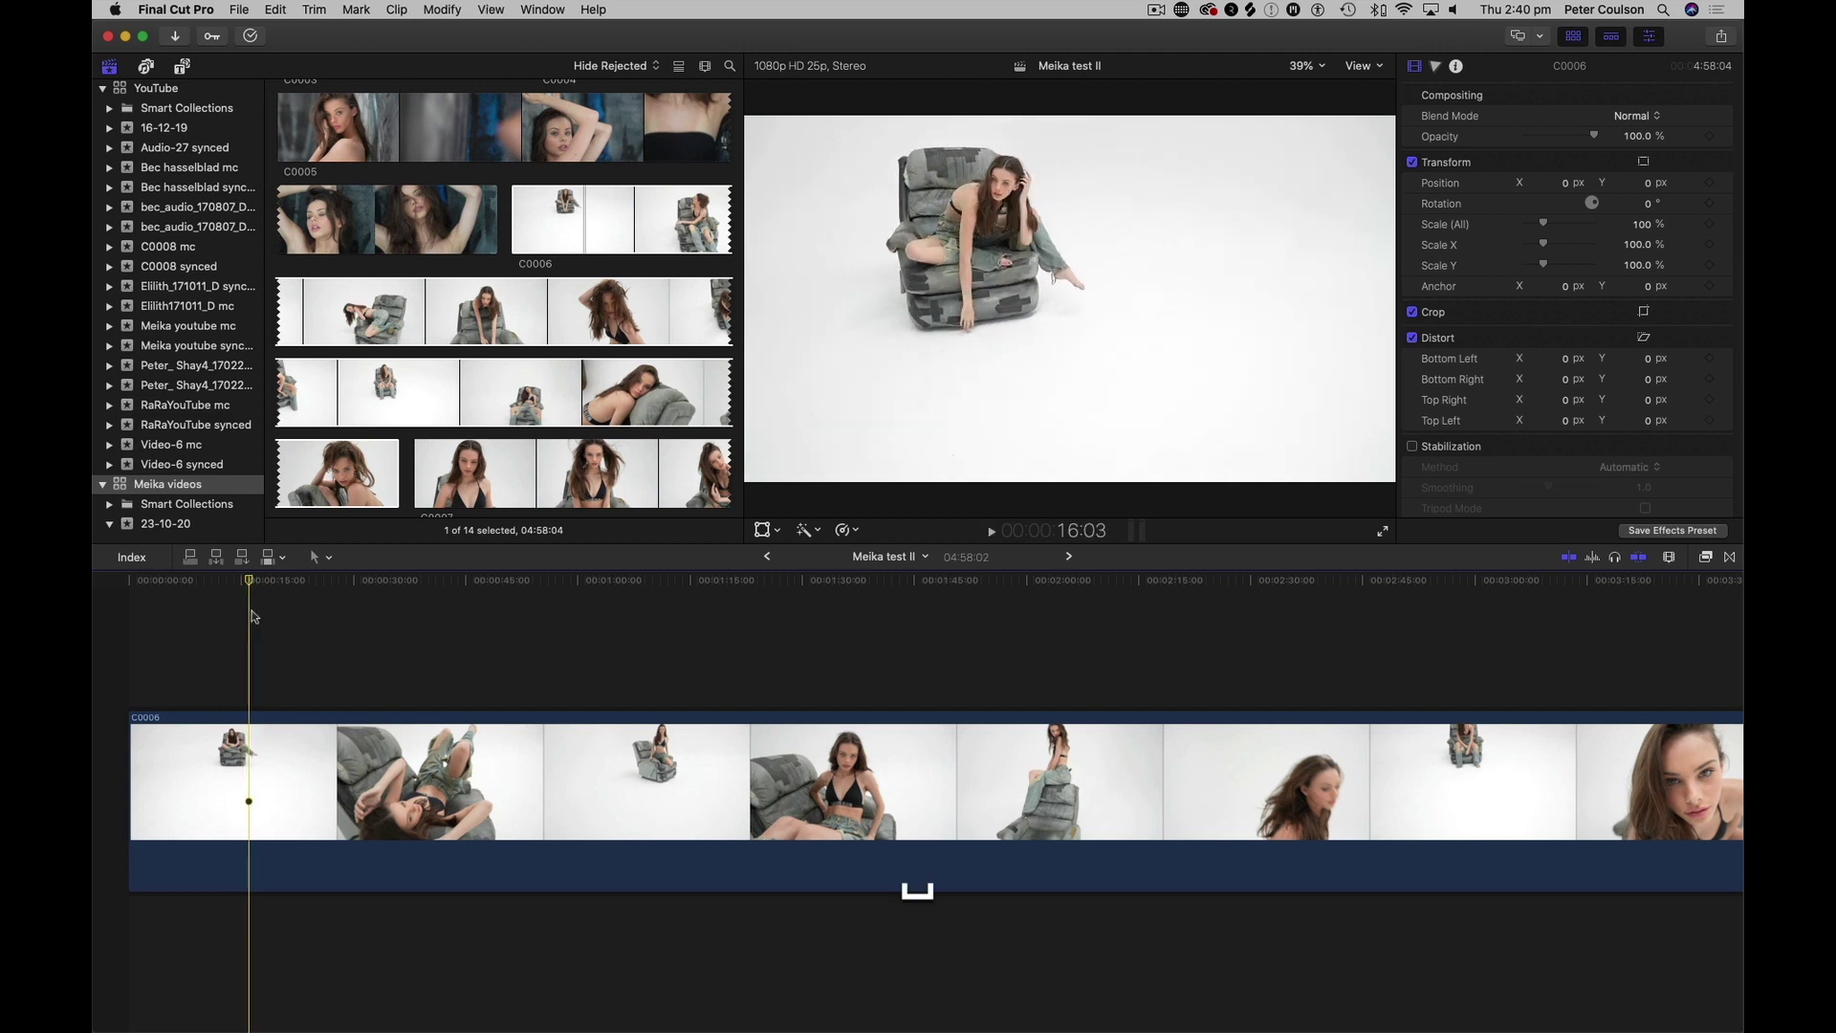
drag(251, 587, 246, 587)
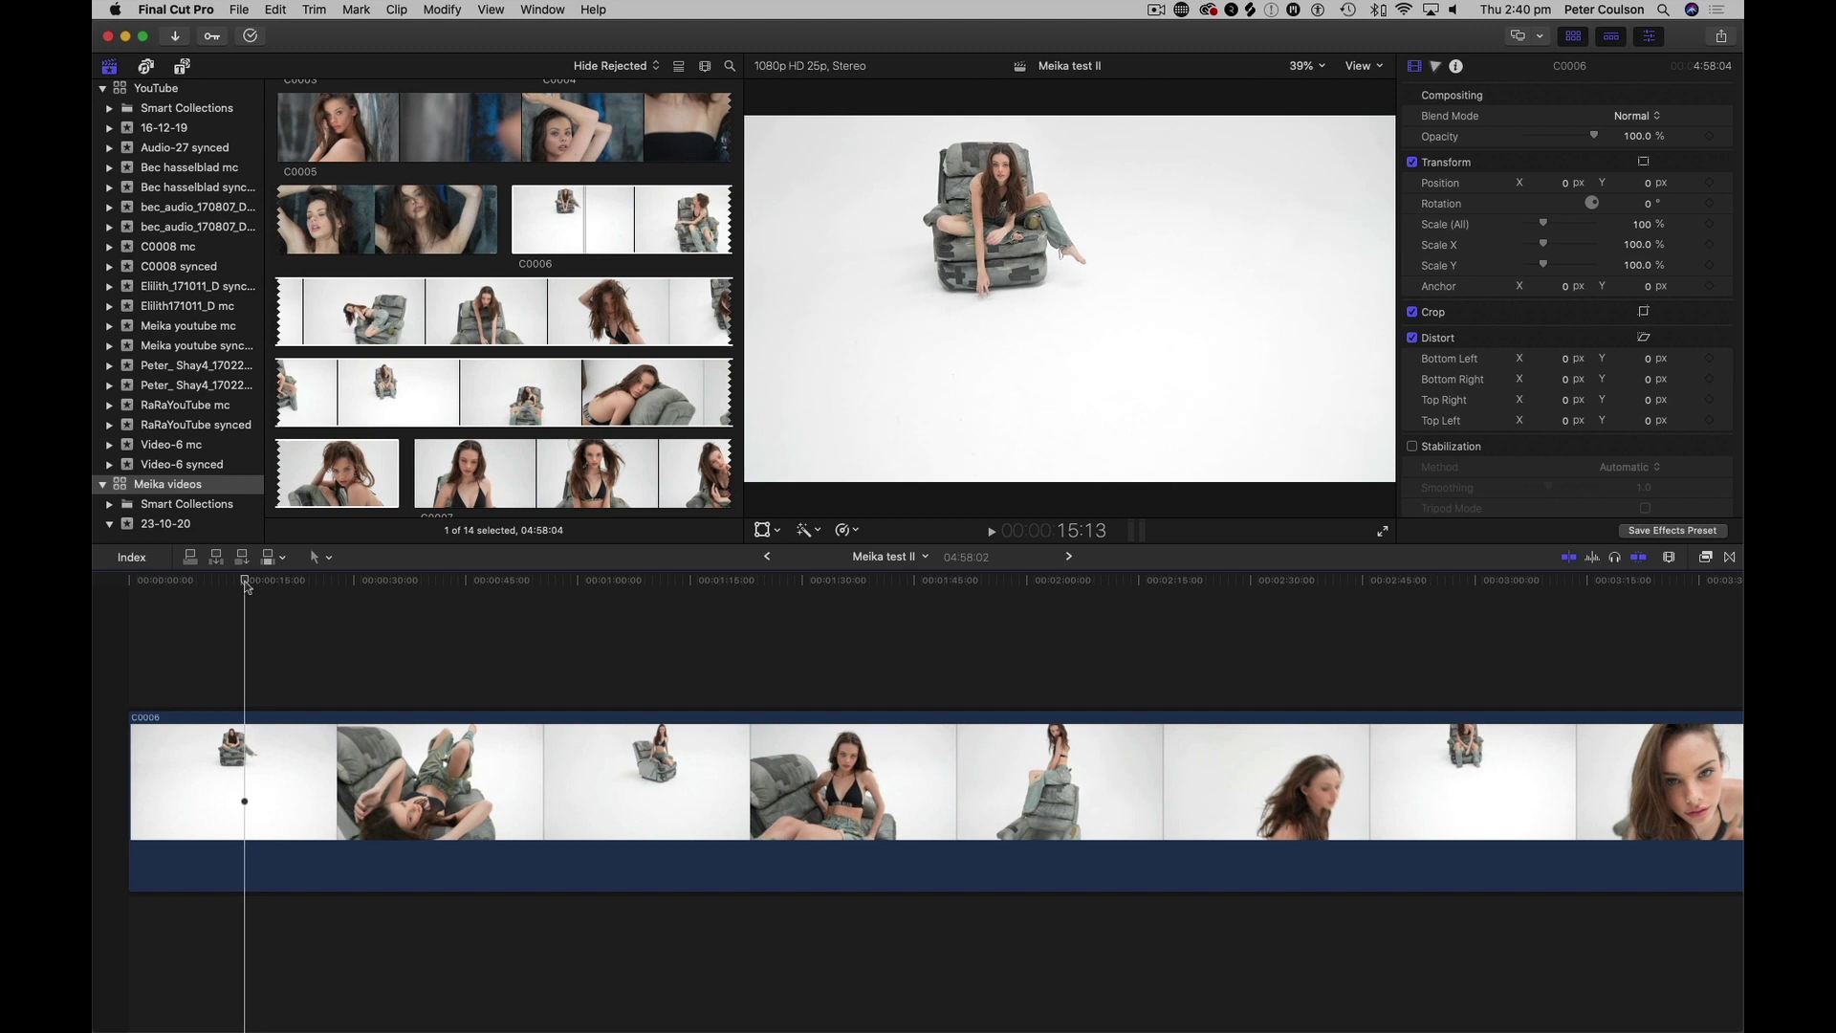
drag(133, 806, 251, 802)
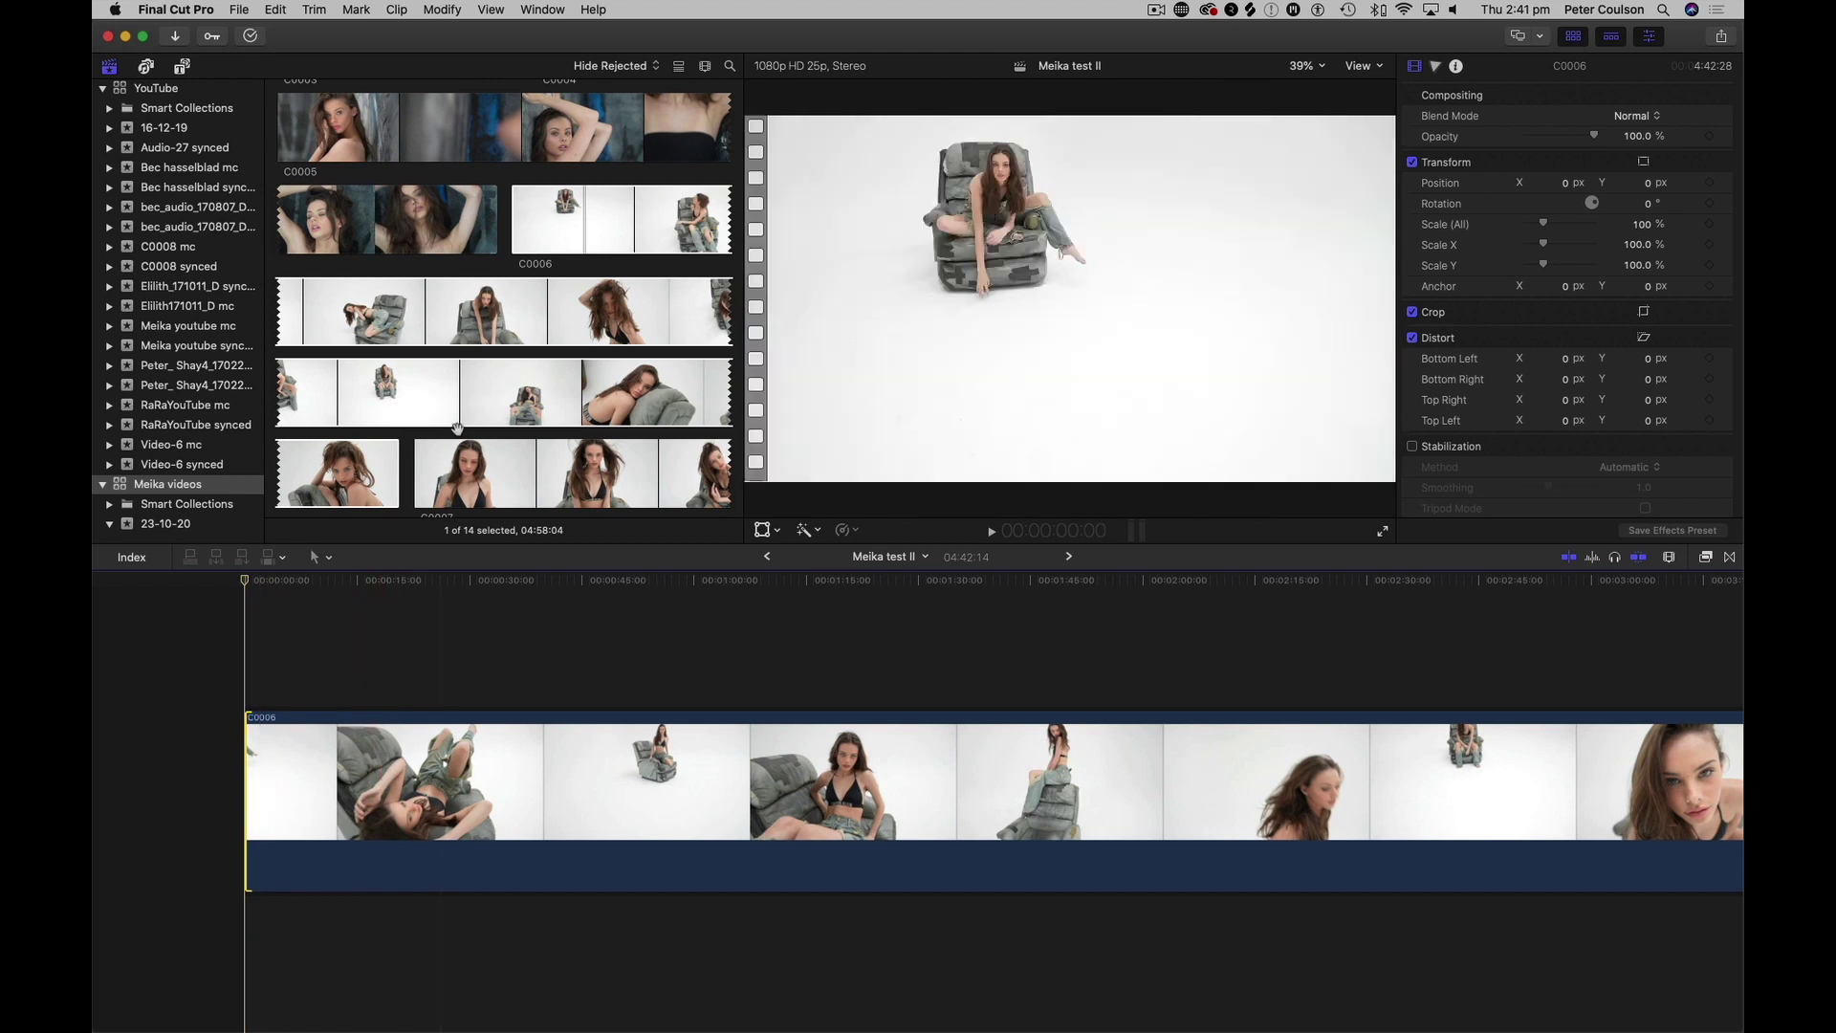
- Add the Meika 2 audio track beneath C0006, aligned with the start of the timeline
scroll(458, 428, down, 3)
scroll(458, 427, down, 10)
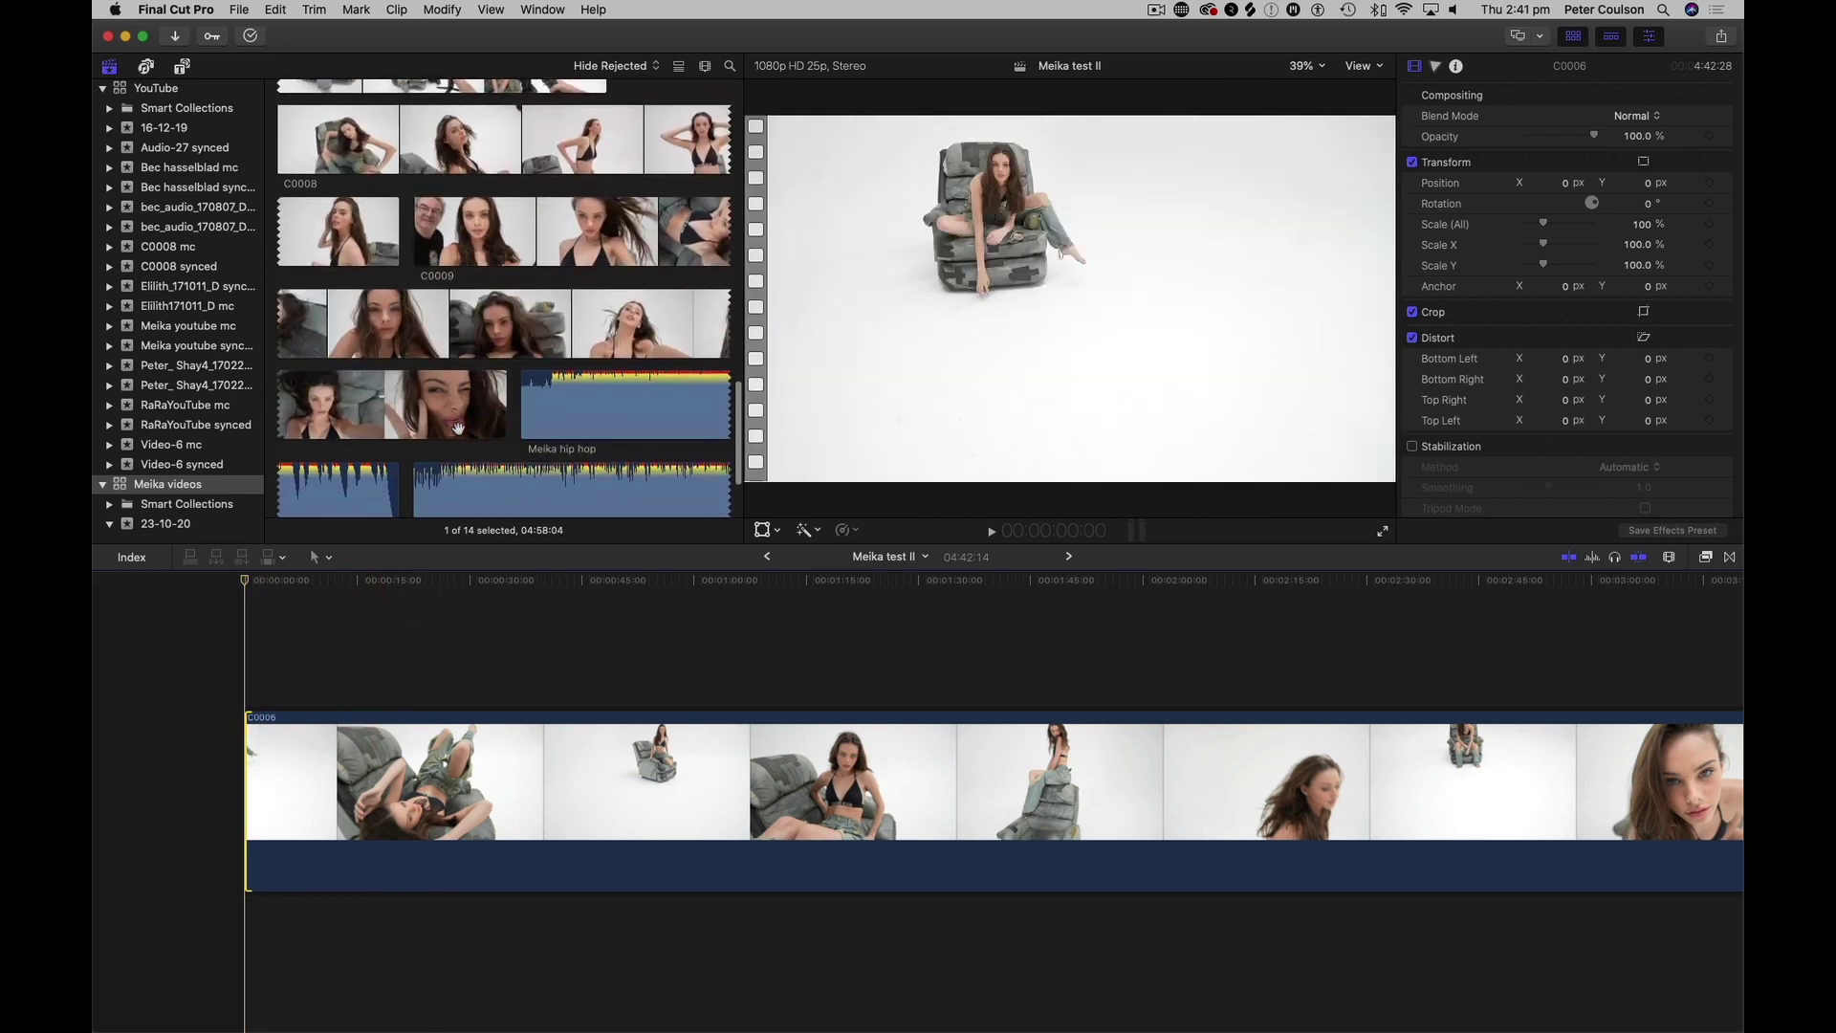
click(565, 290)
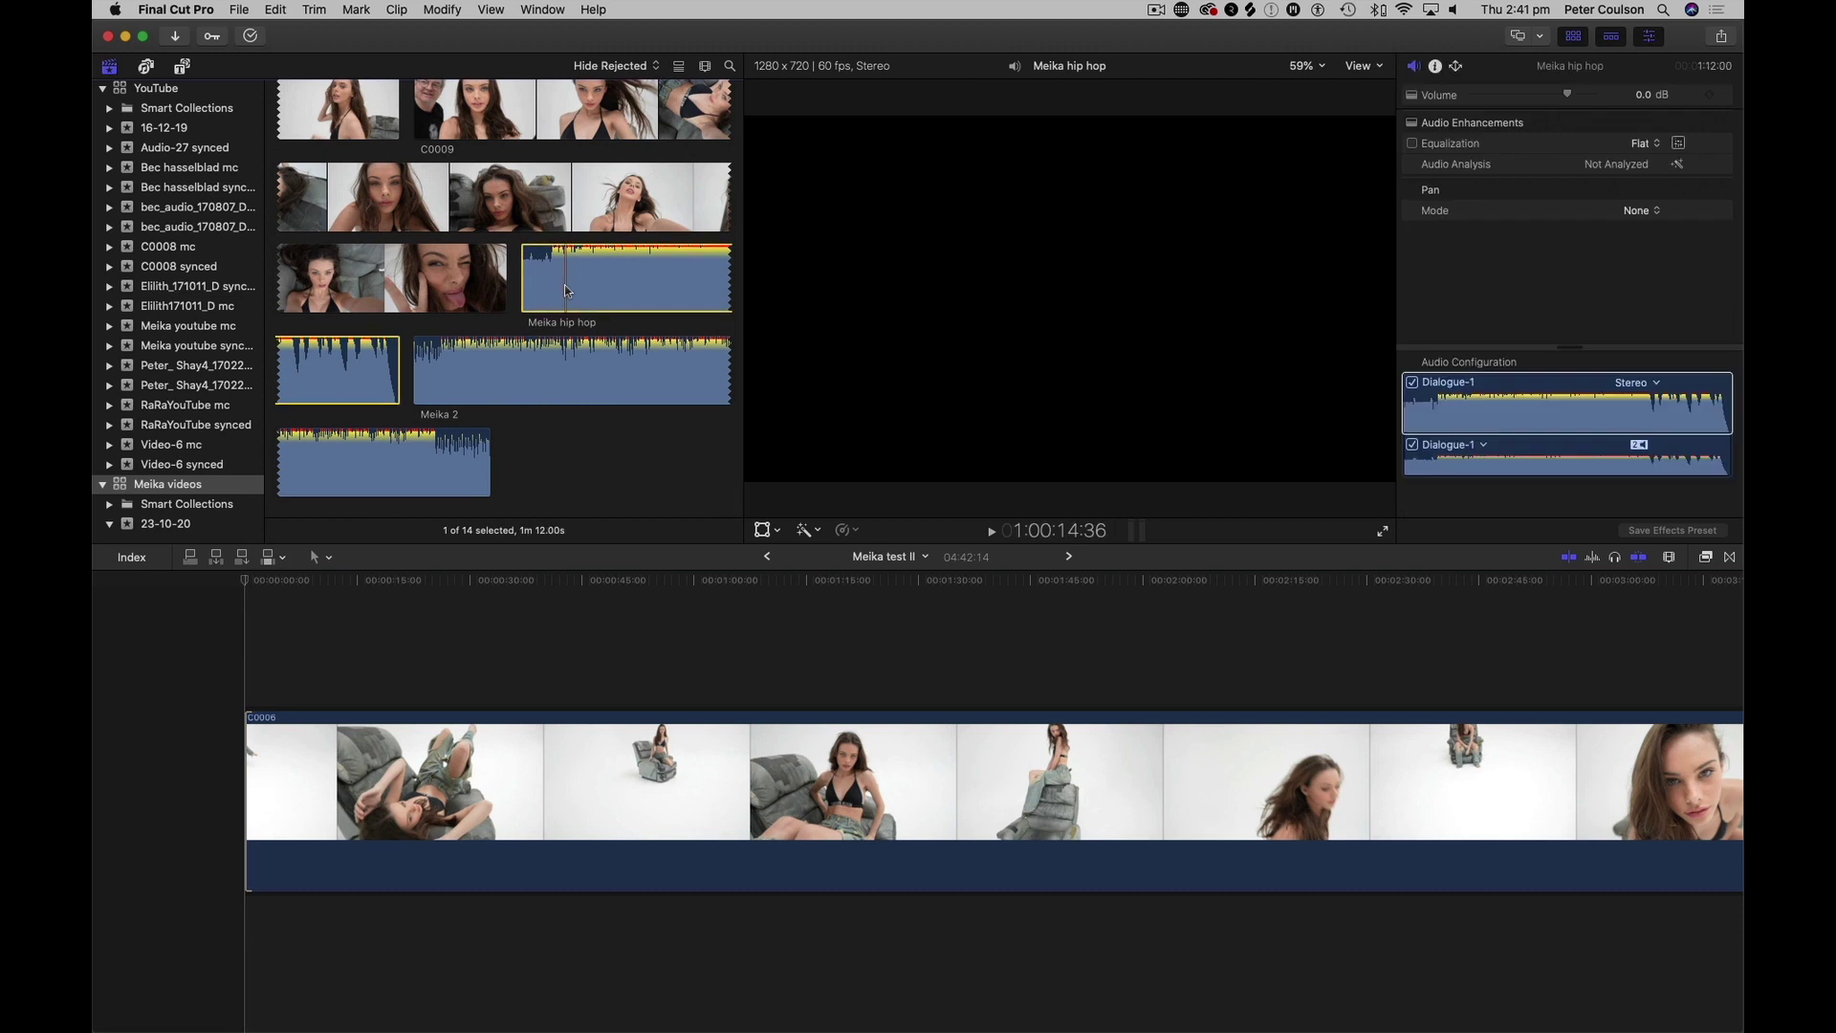
click(450, 375)
drag(449, 374, 320, 962)
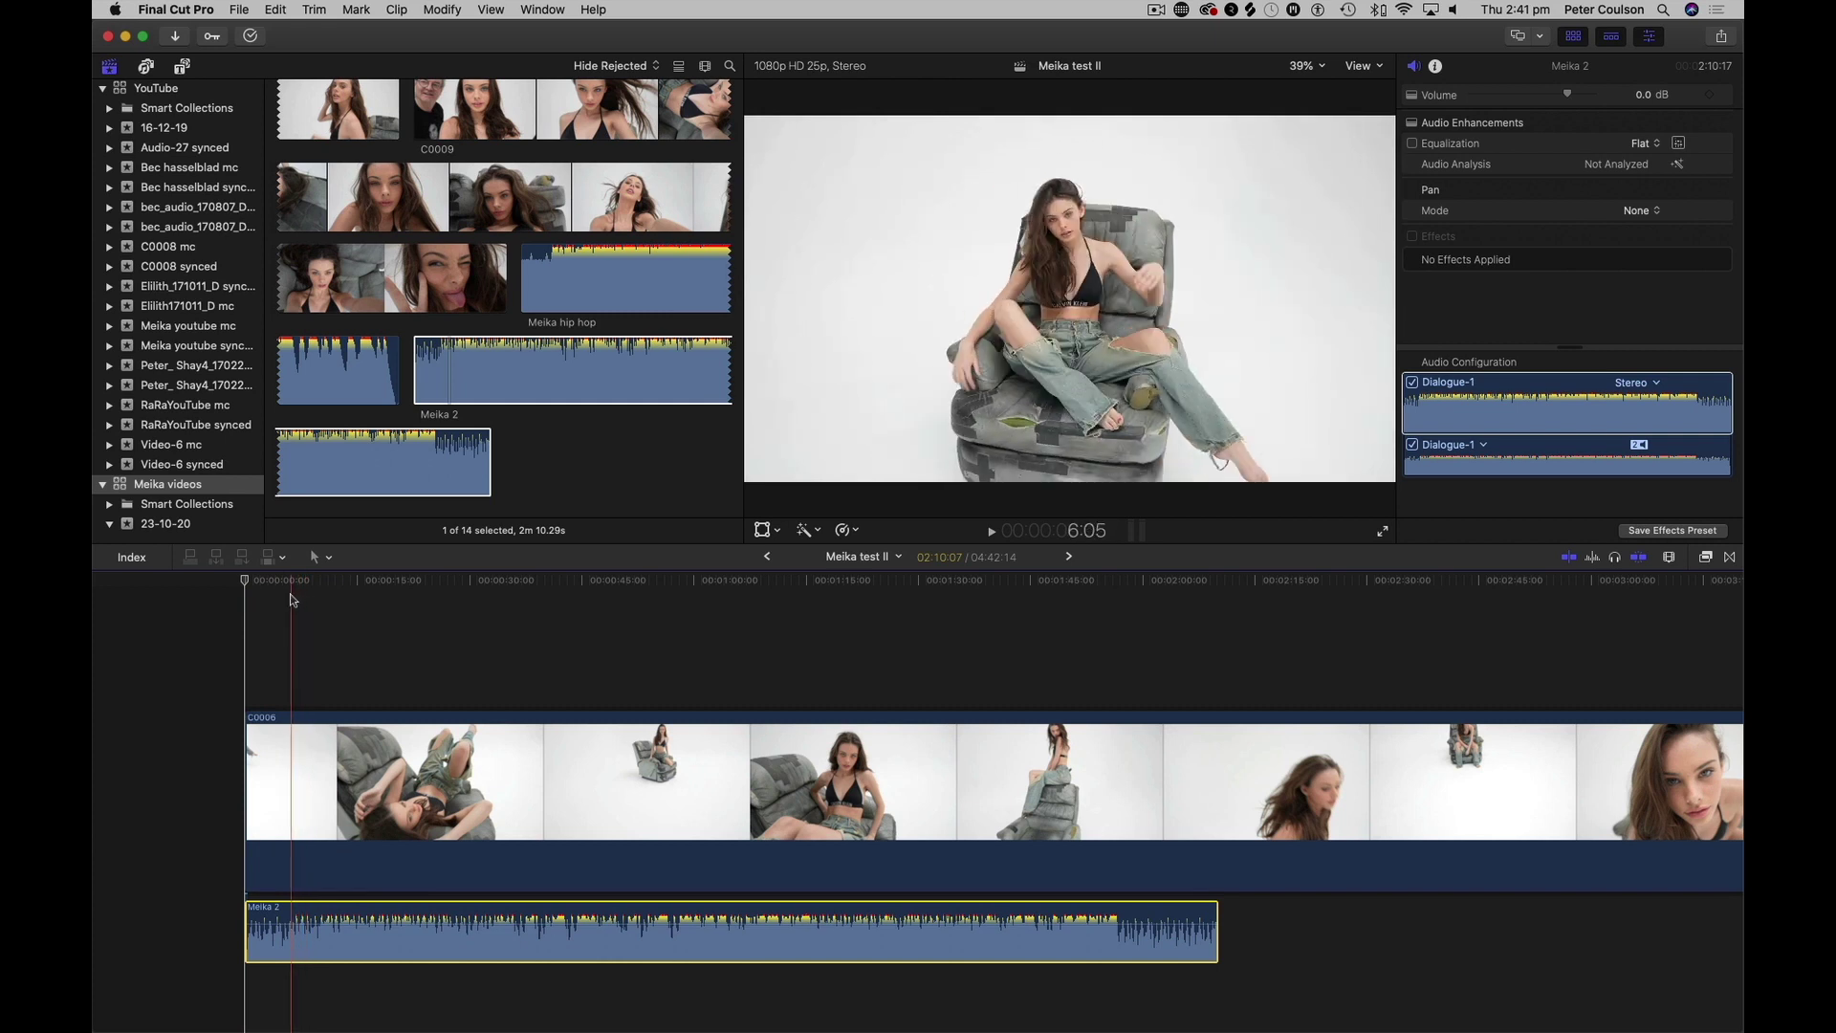
- Play the video against the music and split C0006 at 9:19 with the Blade tool
key(space)
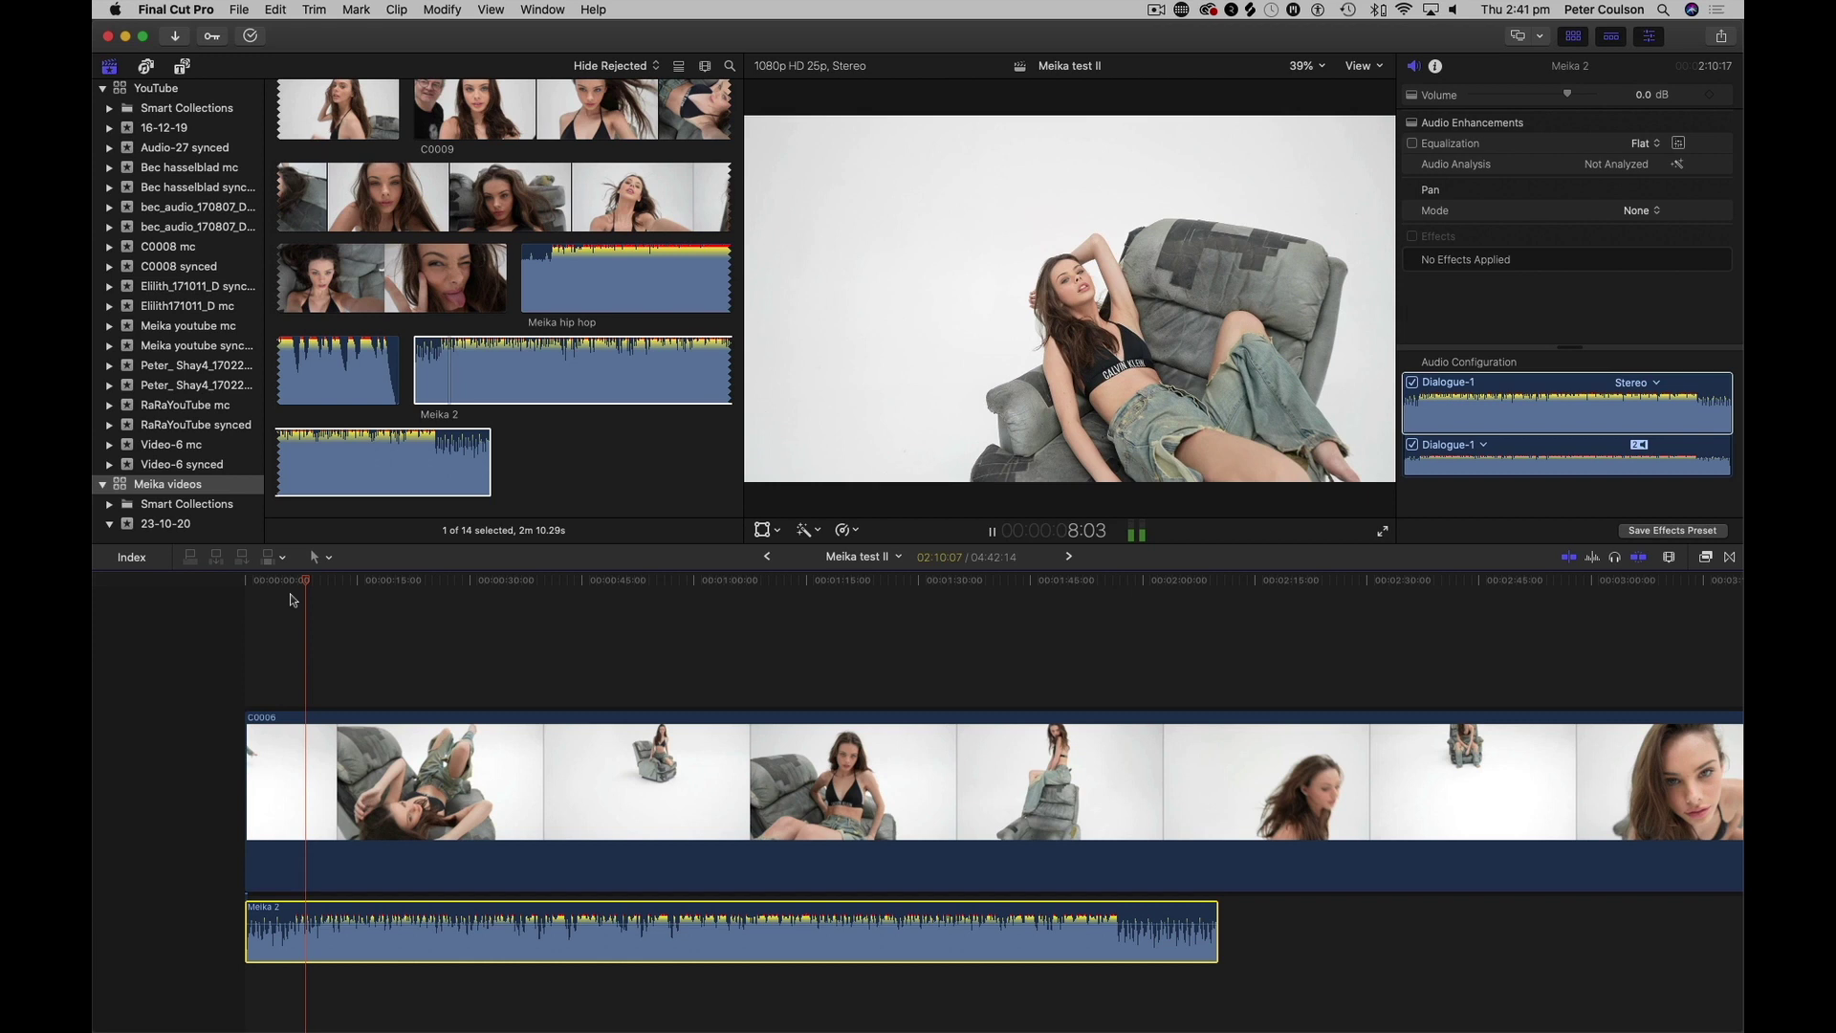
key(space)
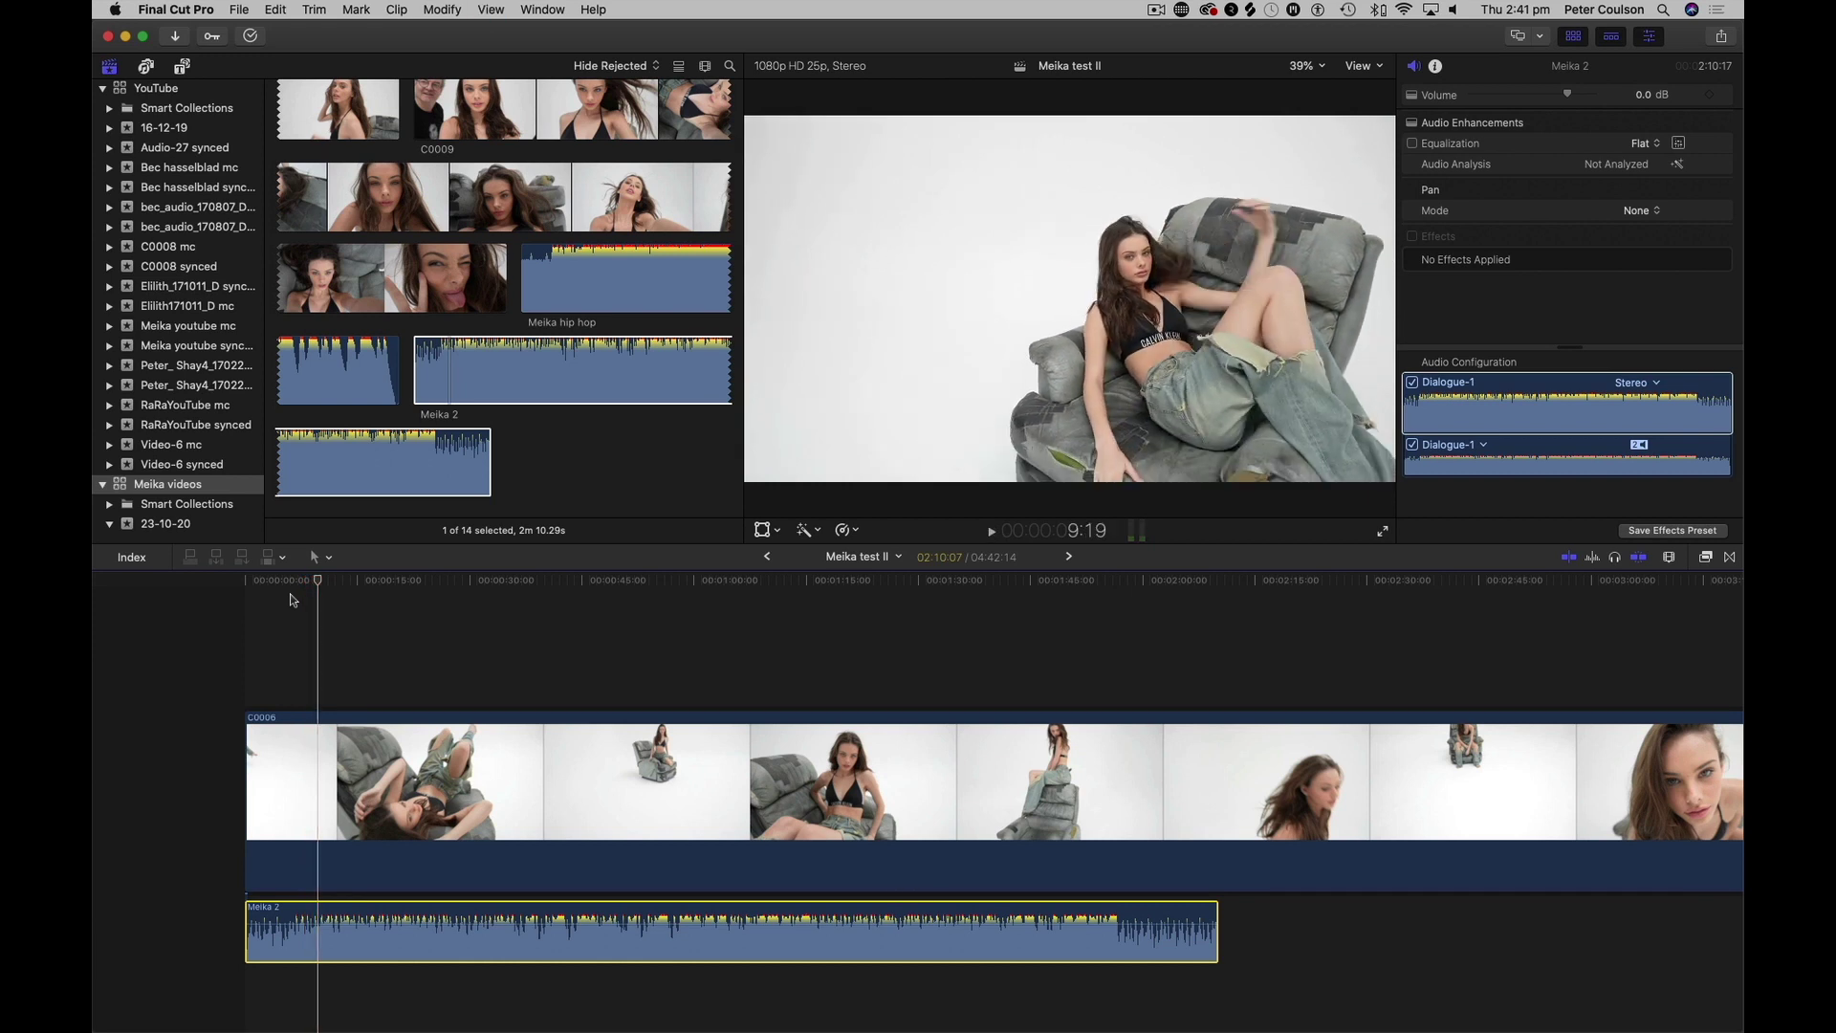
key(b)
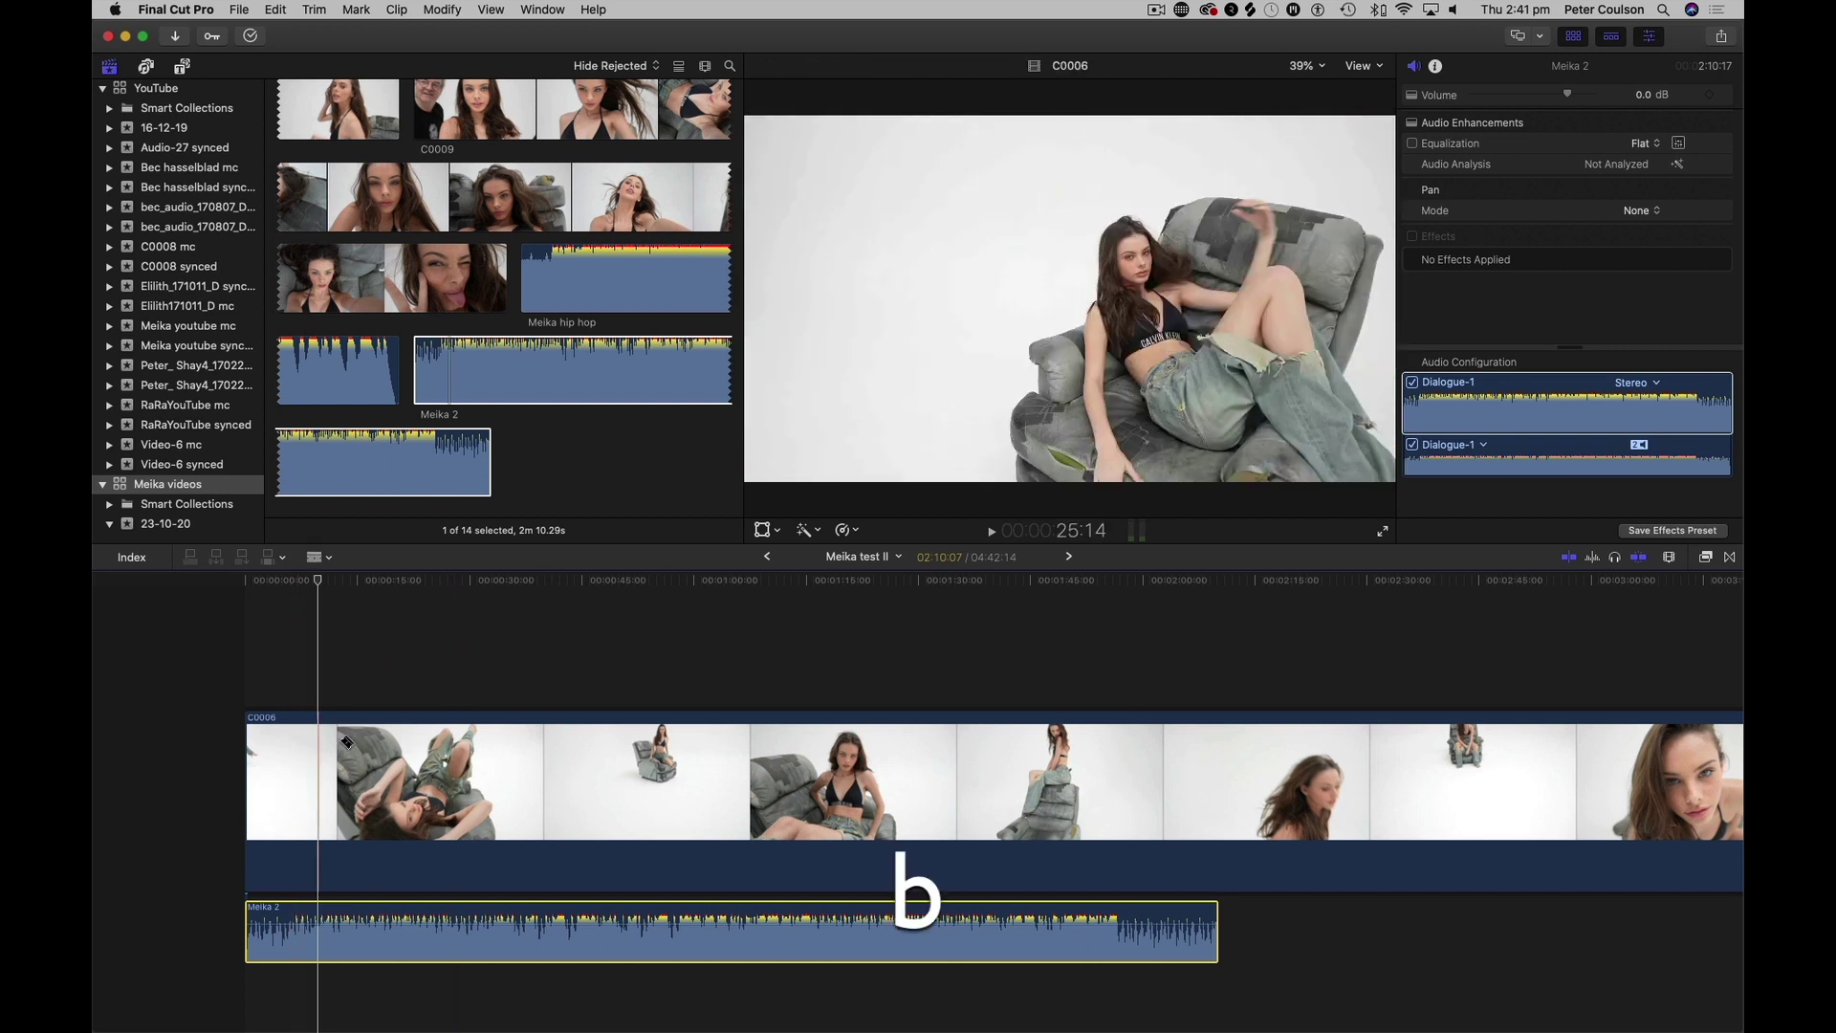
click(320, 773)
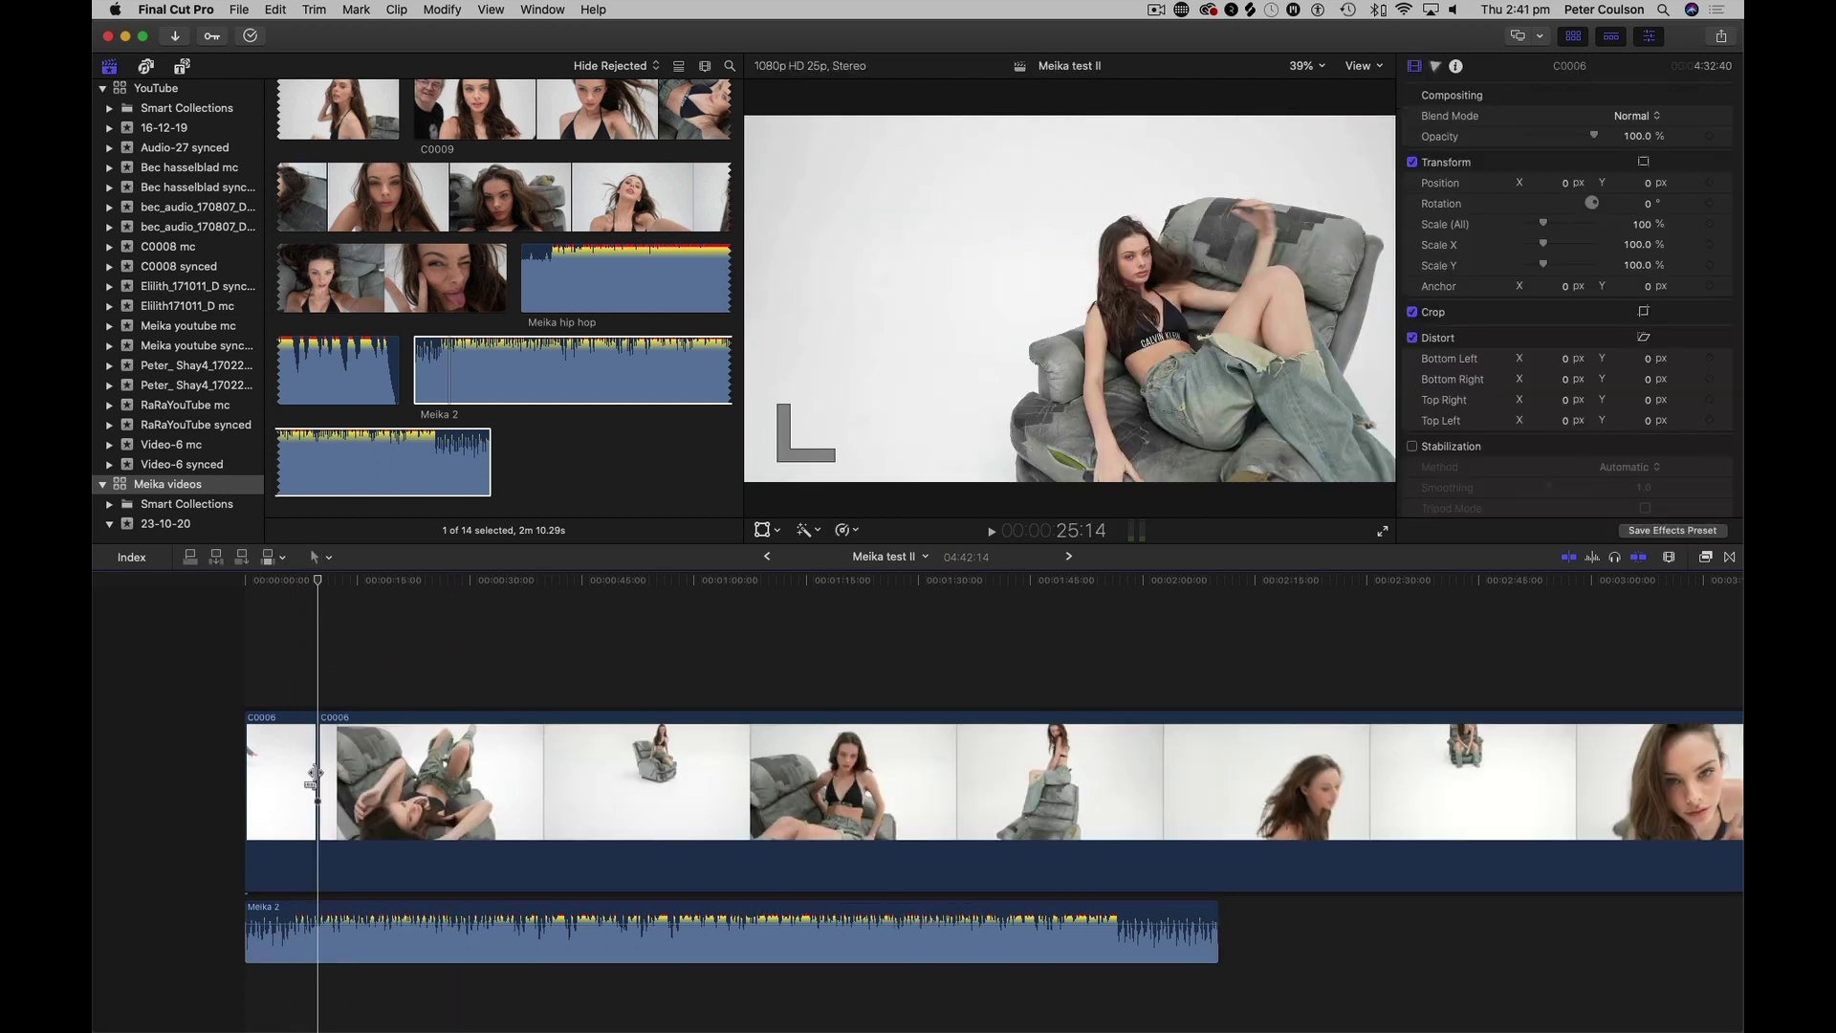
- Check the first cut against the music and trim about 7 frames off the end of the first C0006 segment
key(super+equal)
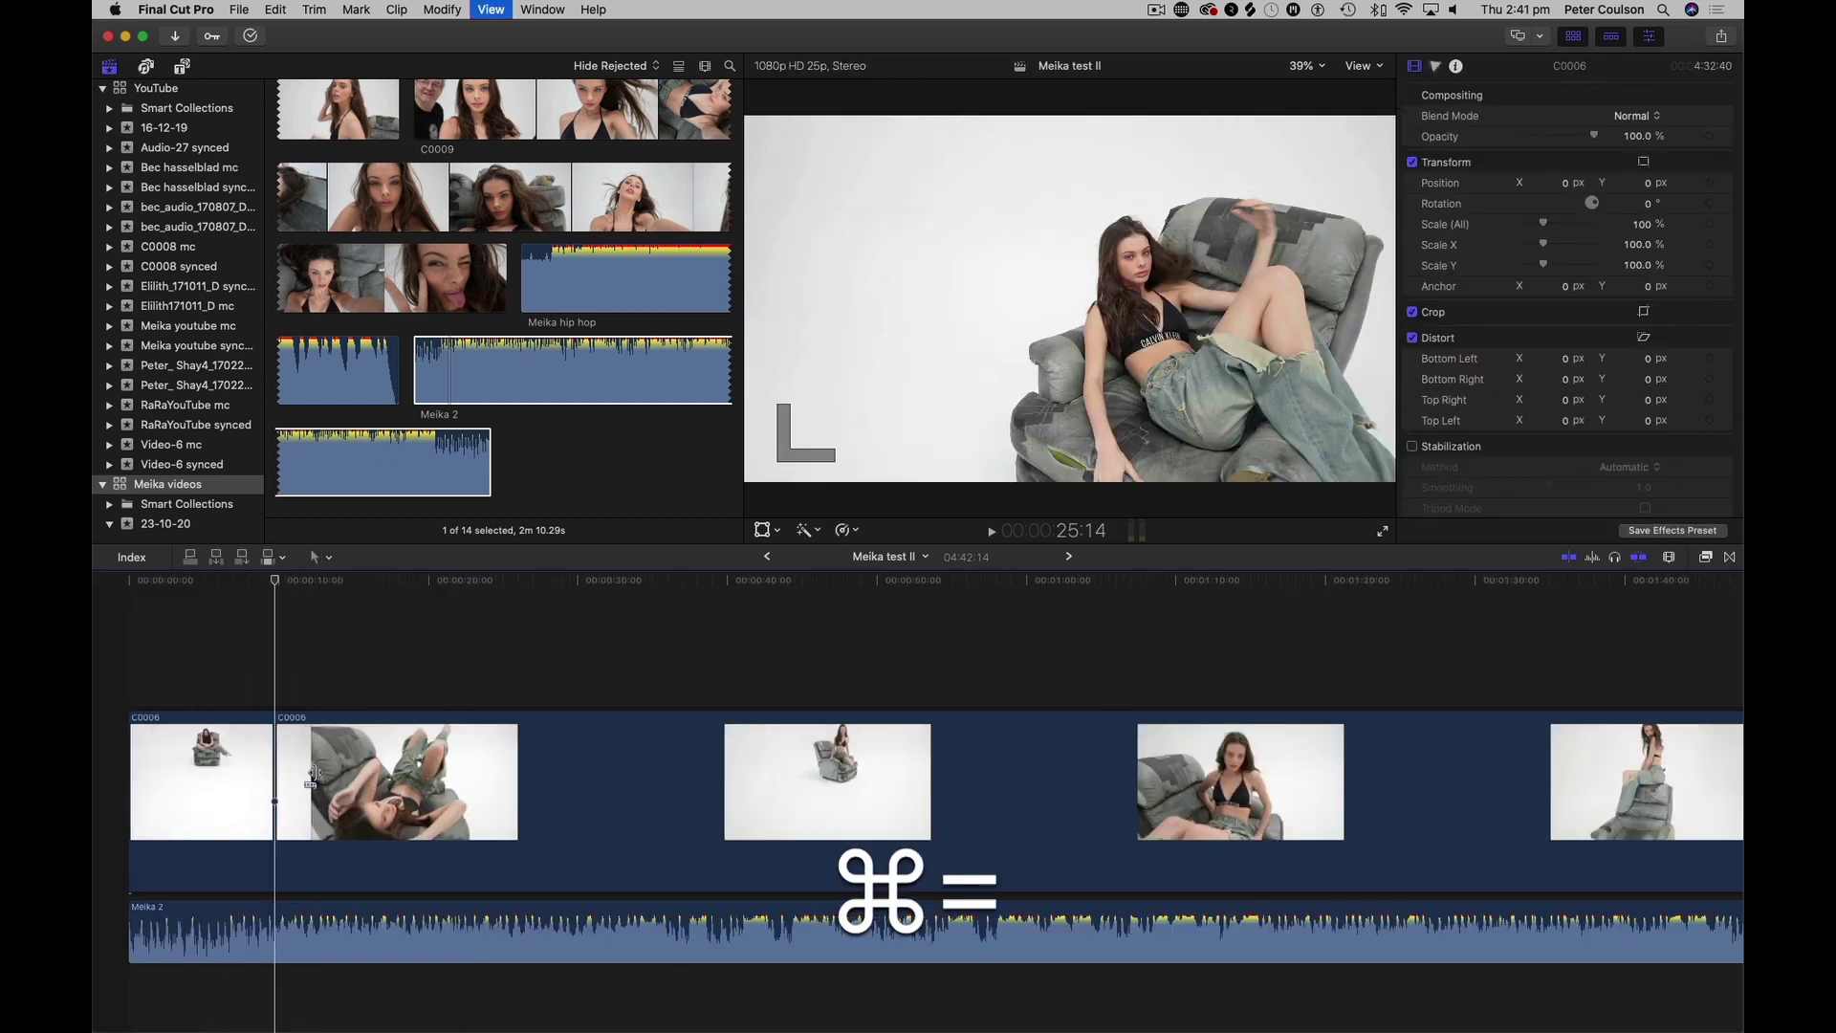
scroll(319, 777, left, 5)
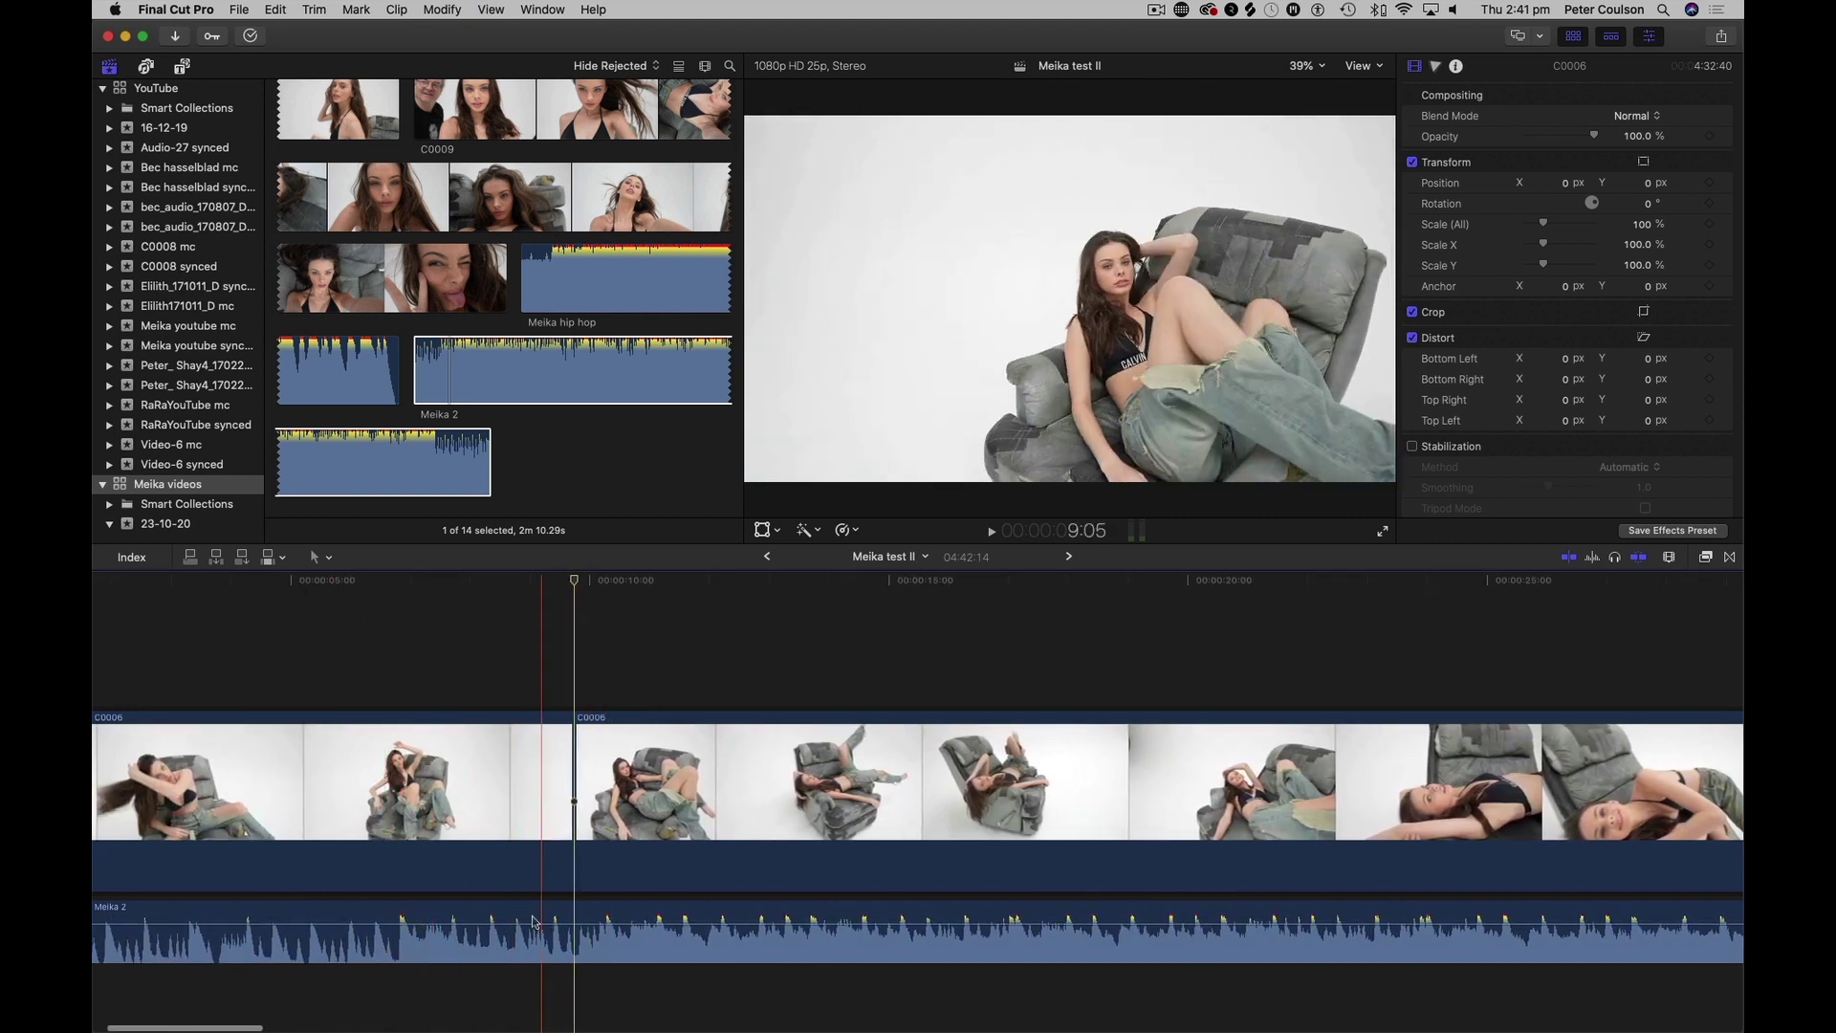
key(space)
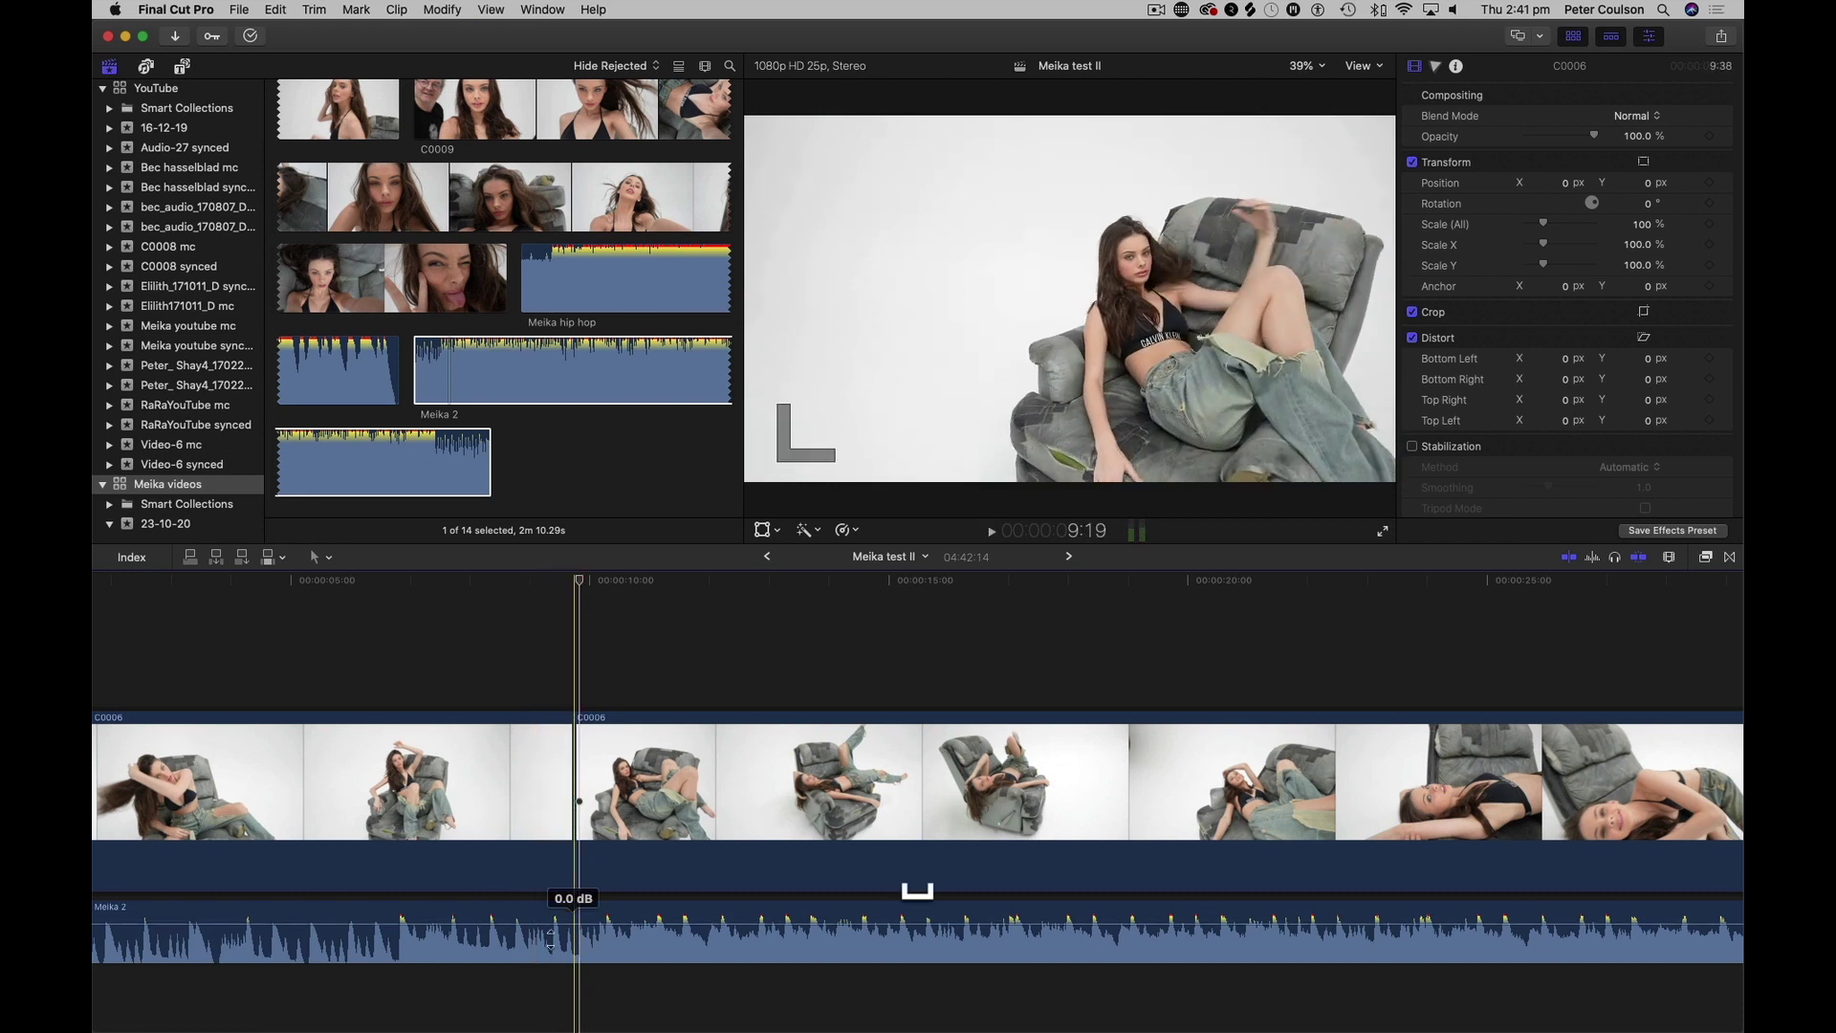
drag(572, 792, 557, 785)
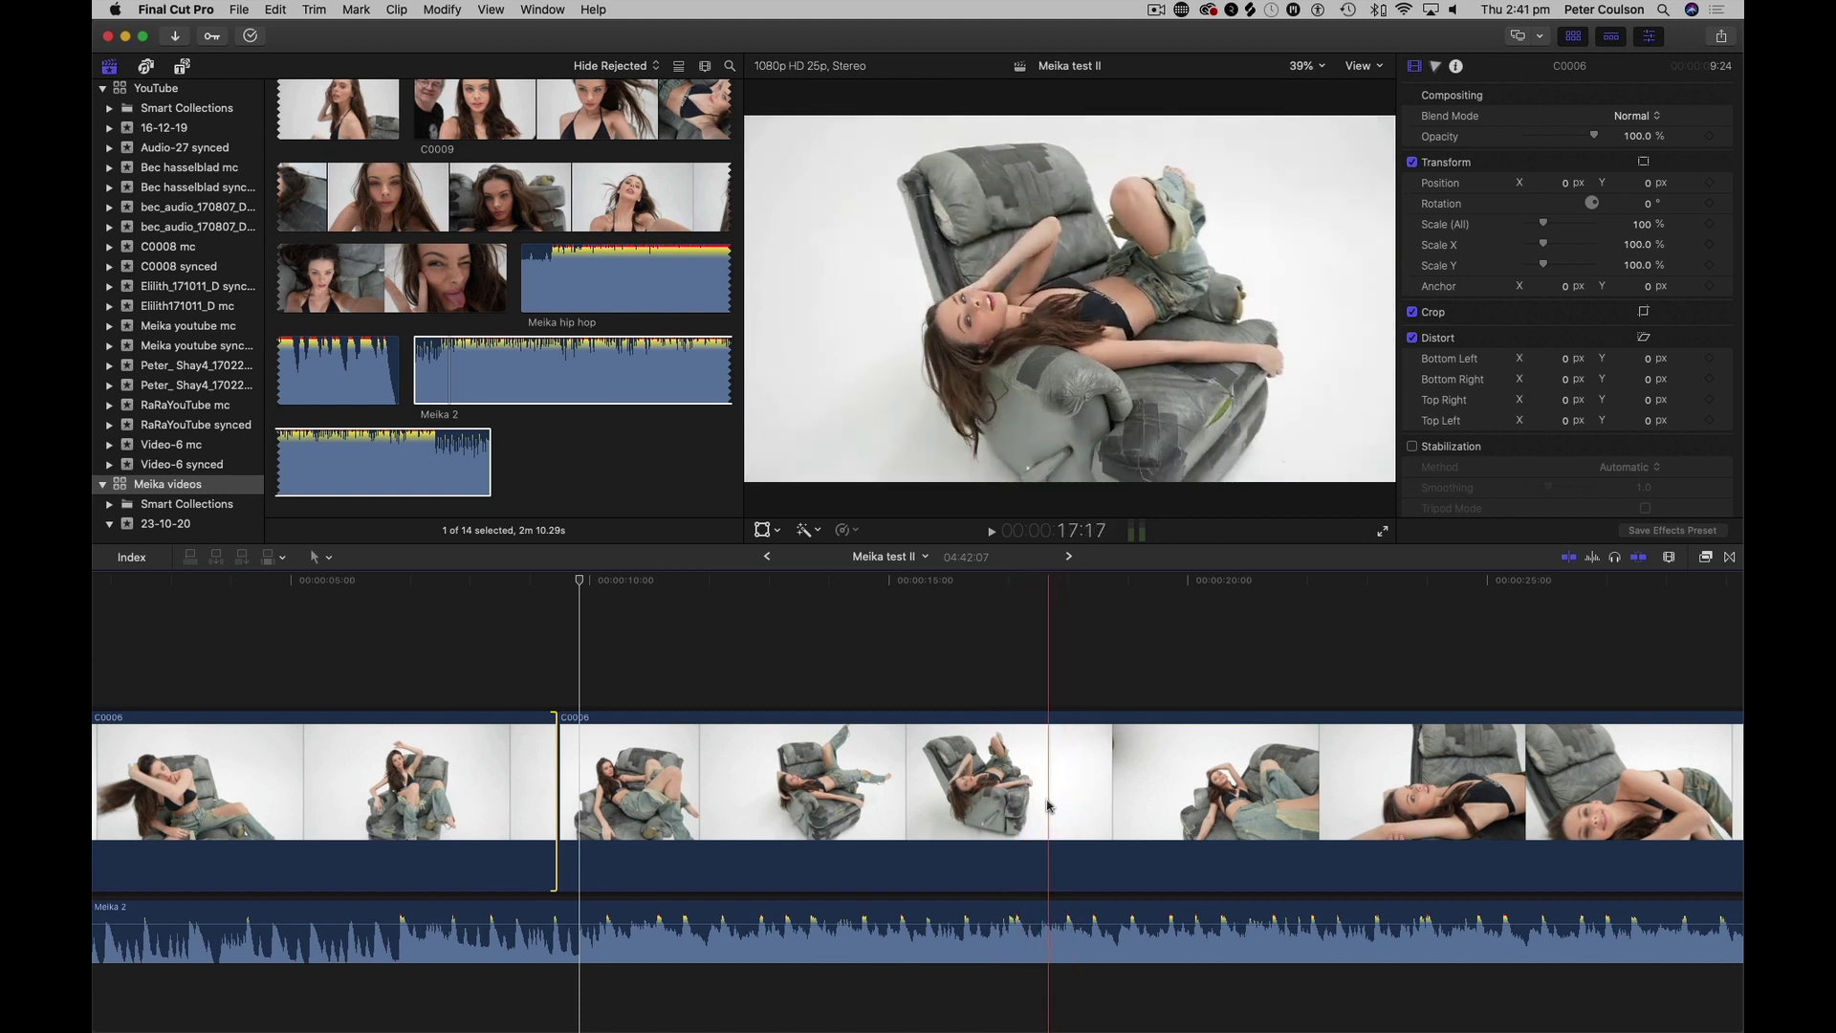
- Split C0006 at 17:18 and delete the segment between the first cut and that point
key(b)
click(1052, 806)
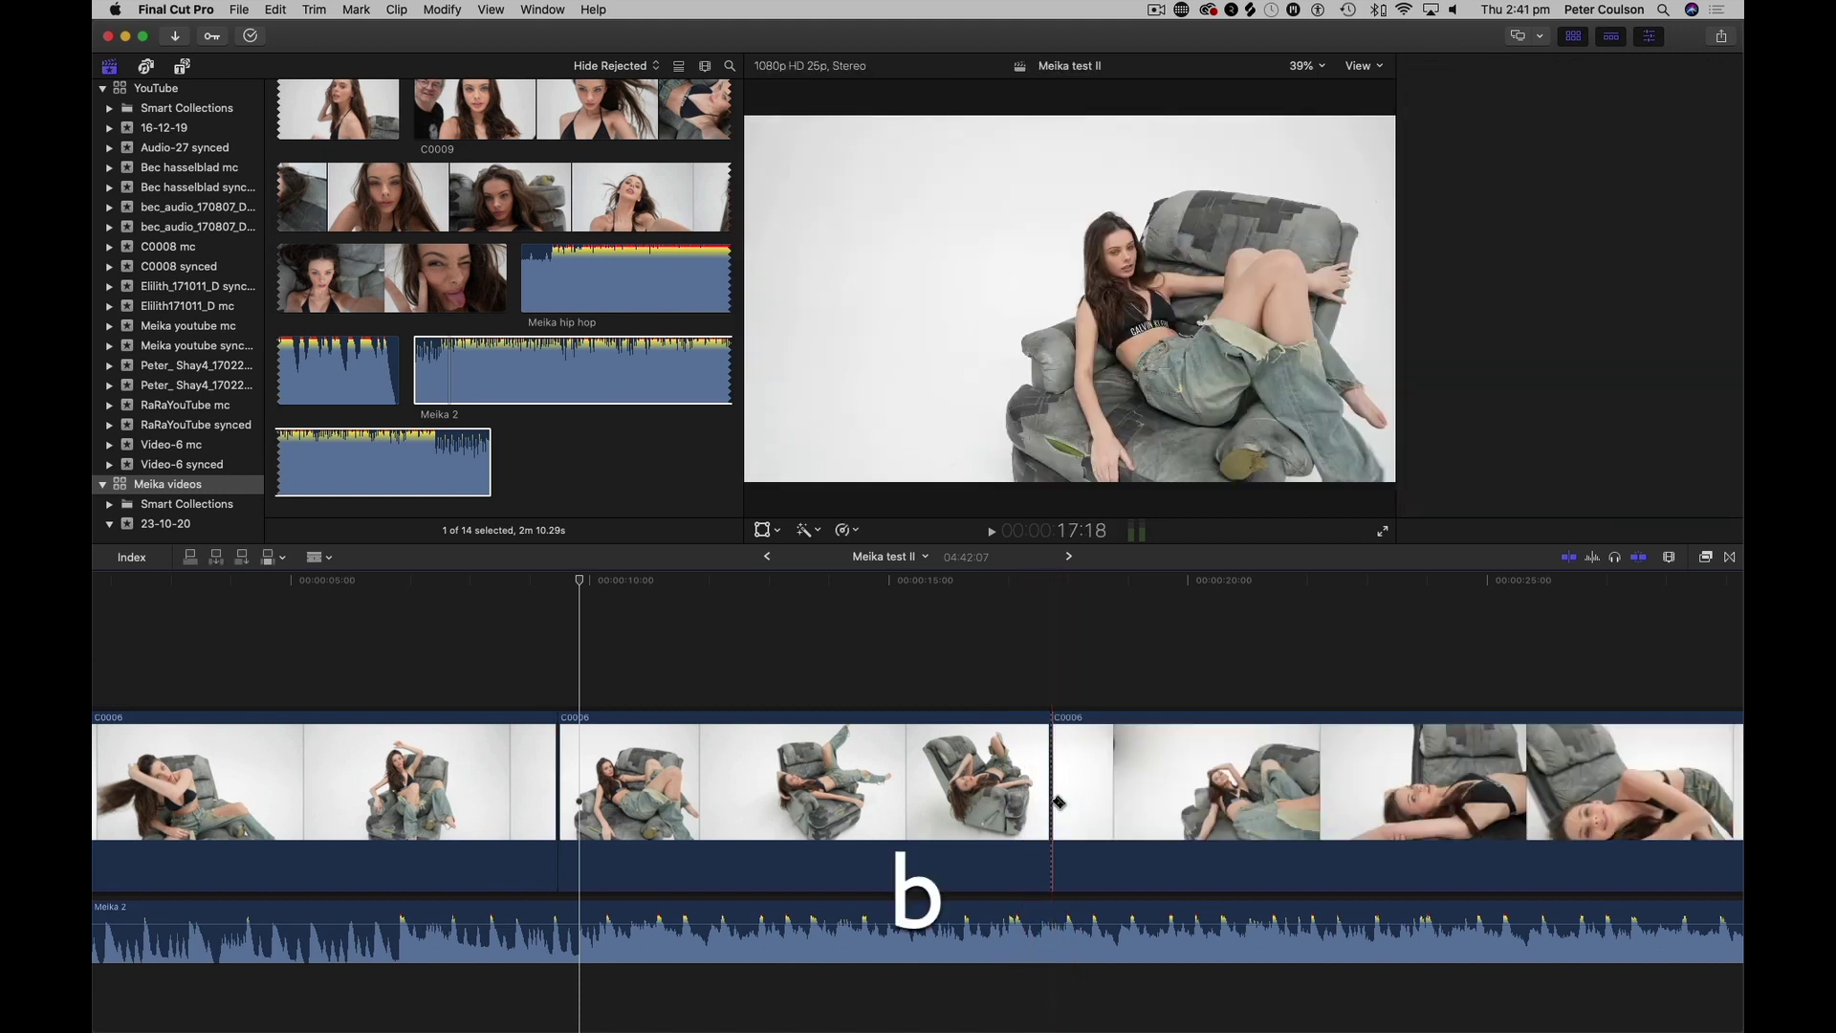
click(972, 803)
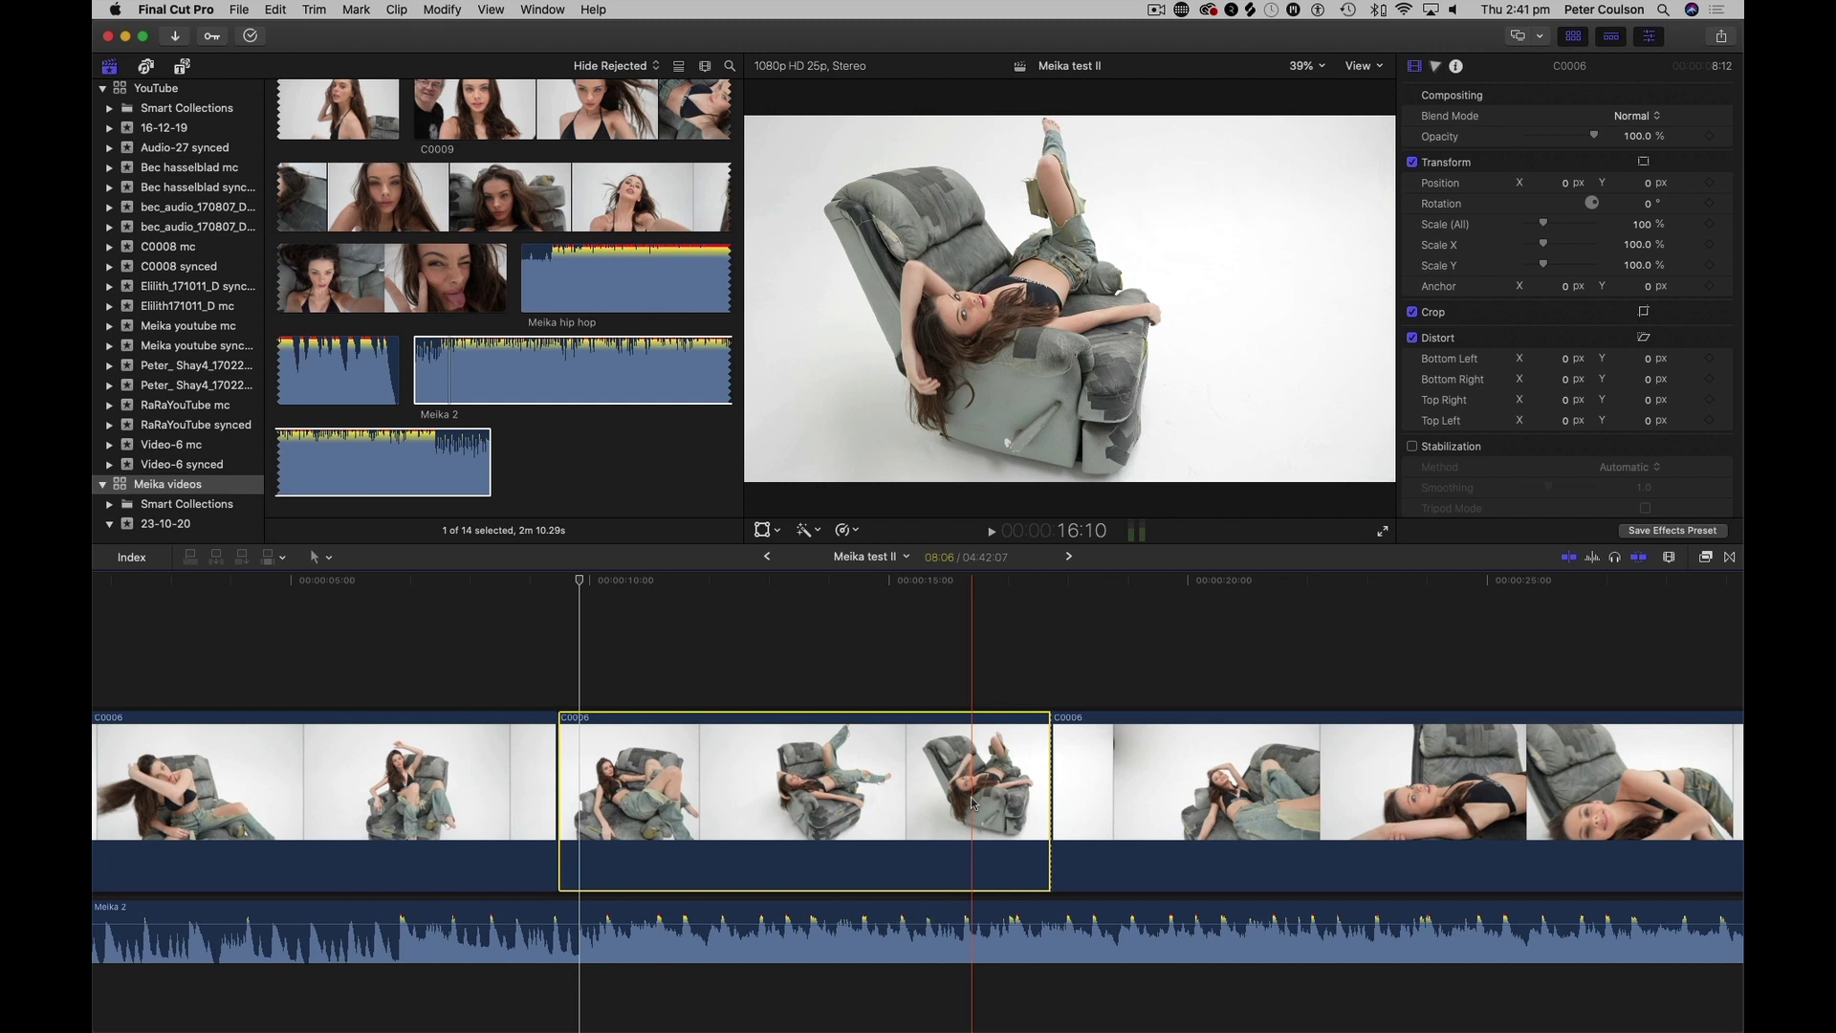
key(BackSpace)
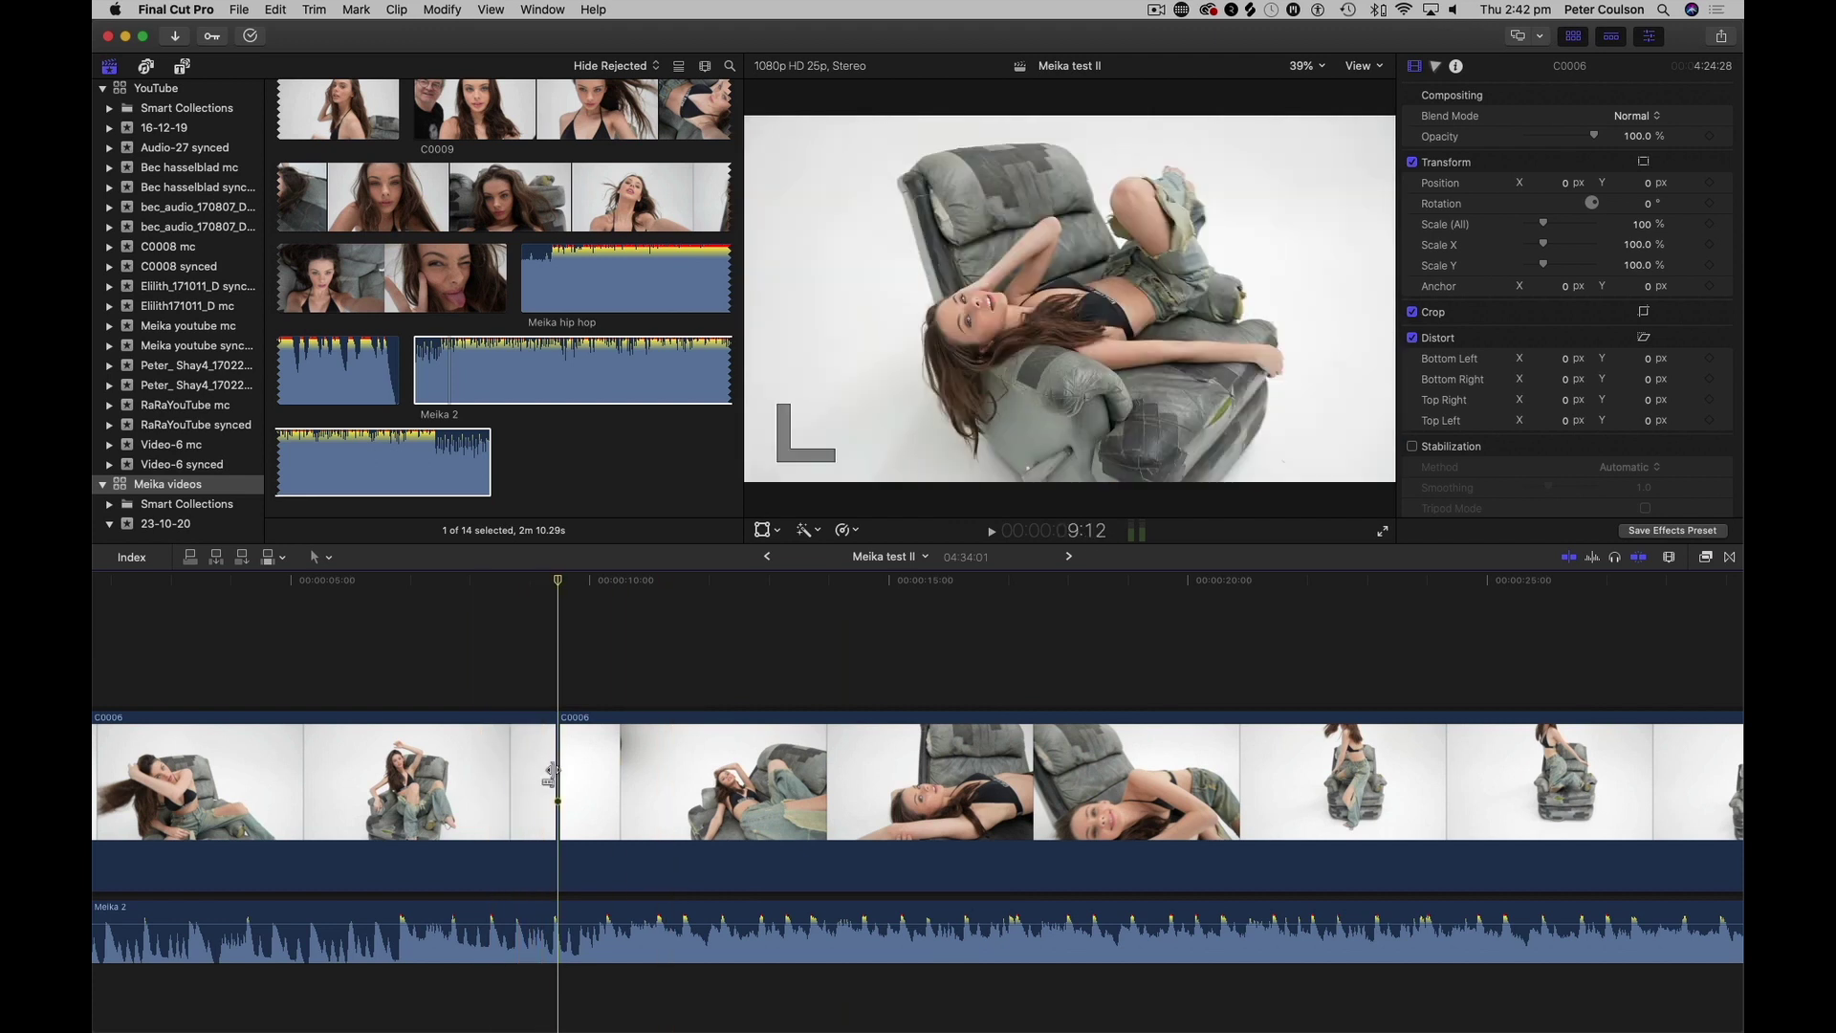
- Play across the new join against the music and split the following C0006 segment at 11:15 with the Blade tool
key(space)
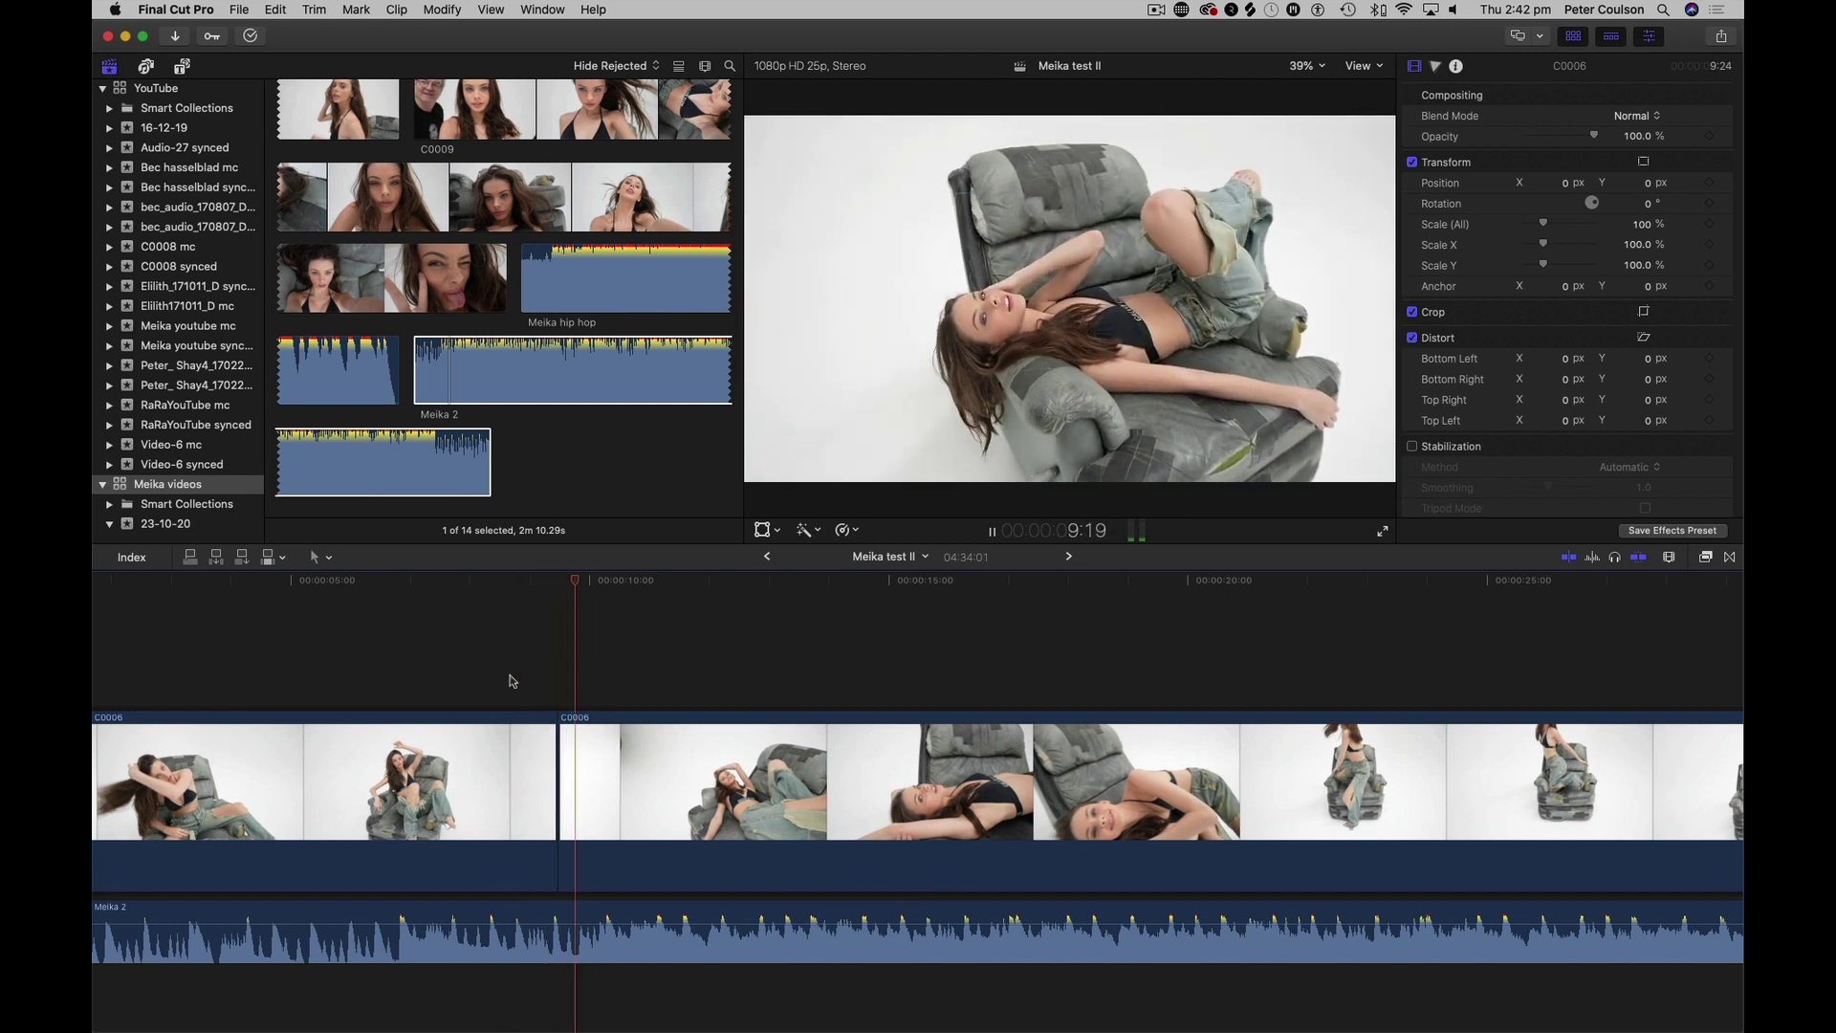
key(space)
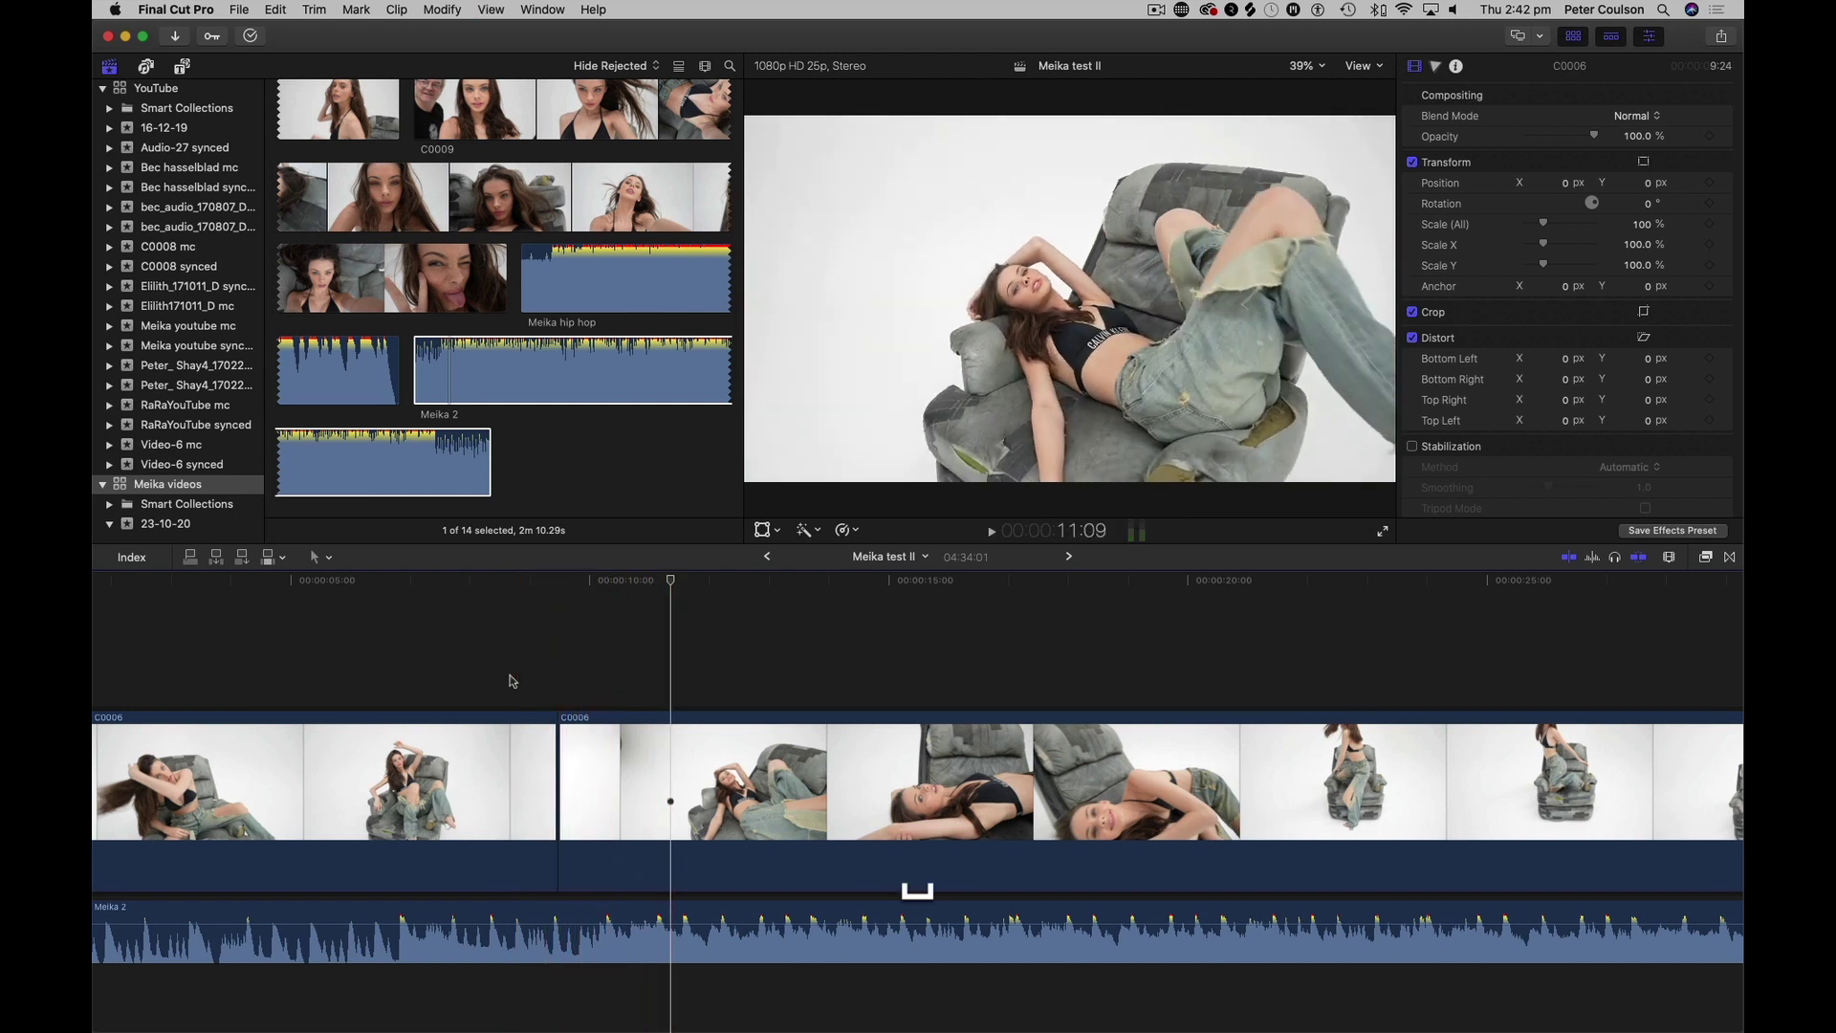
click(498, 648)
key(space)
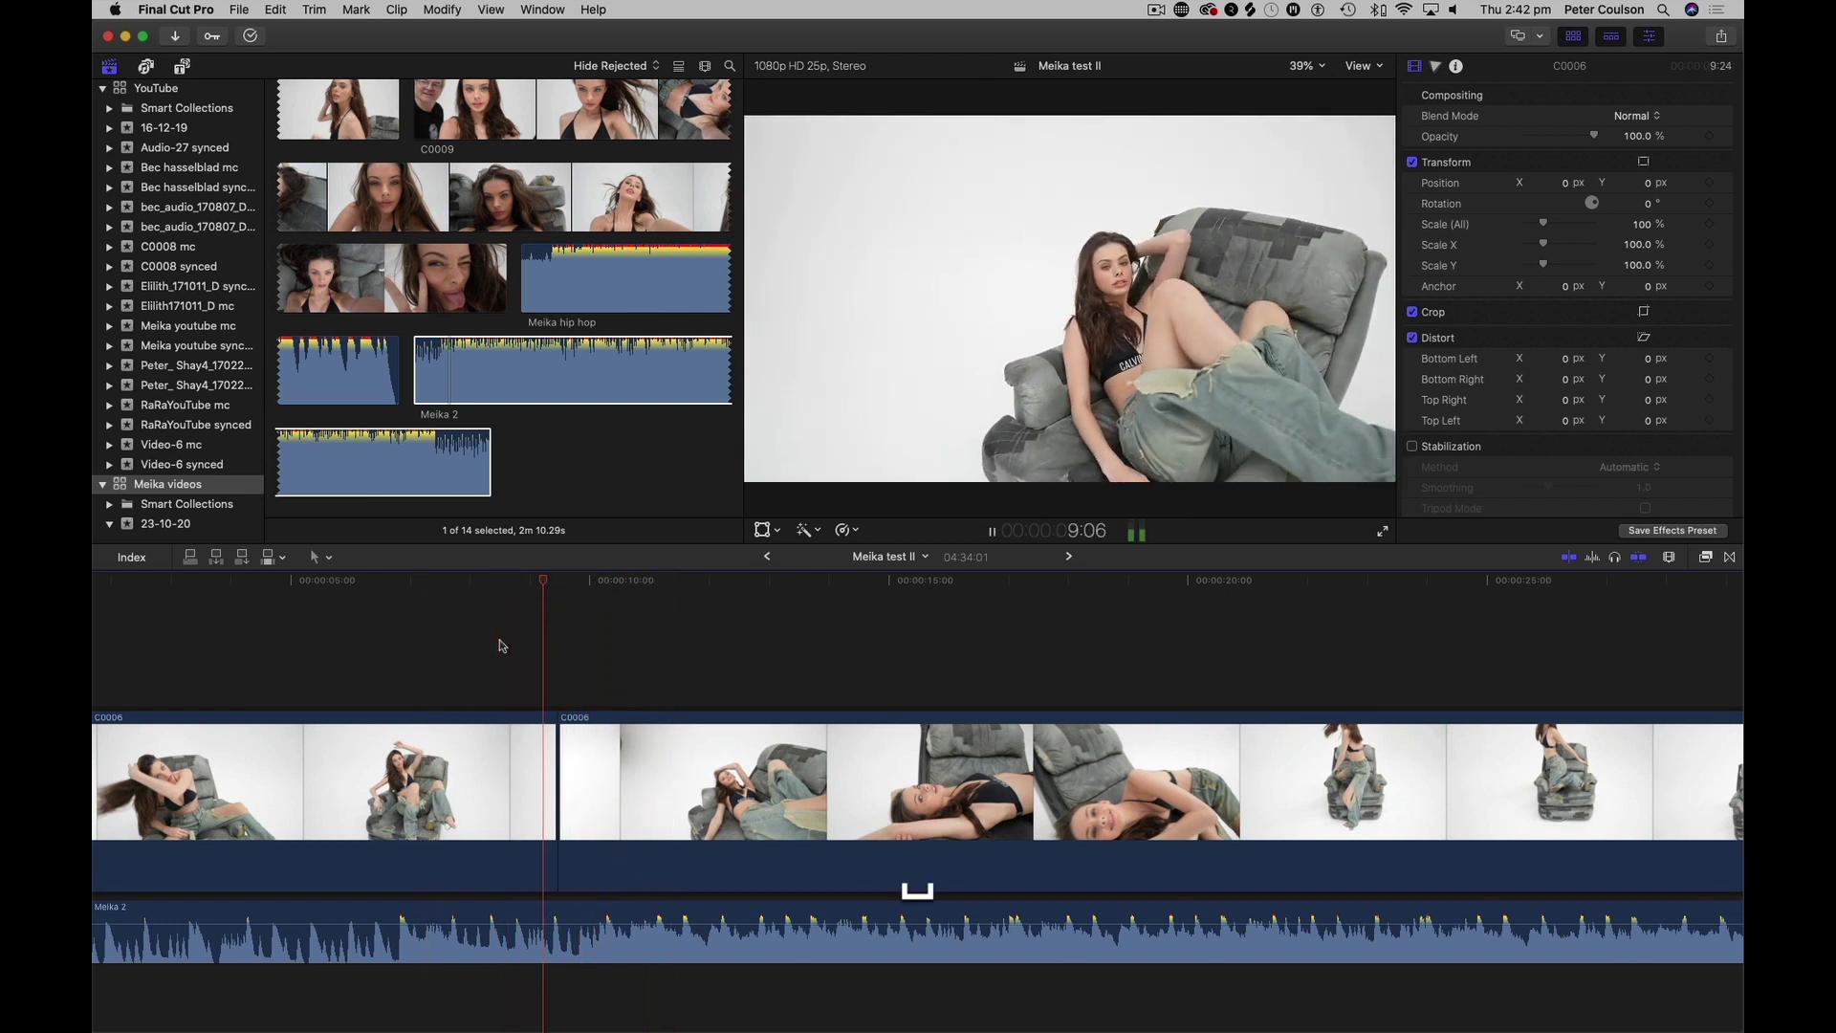
key(space)
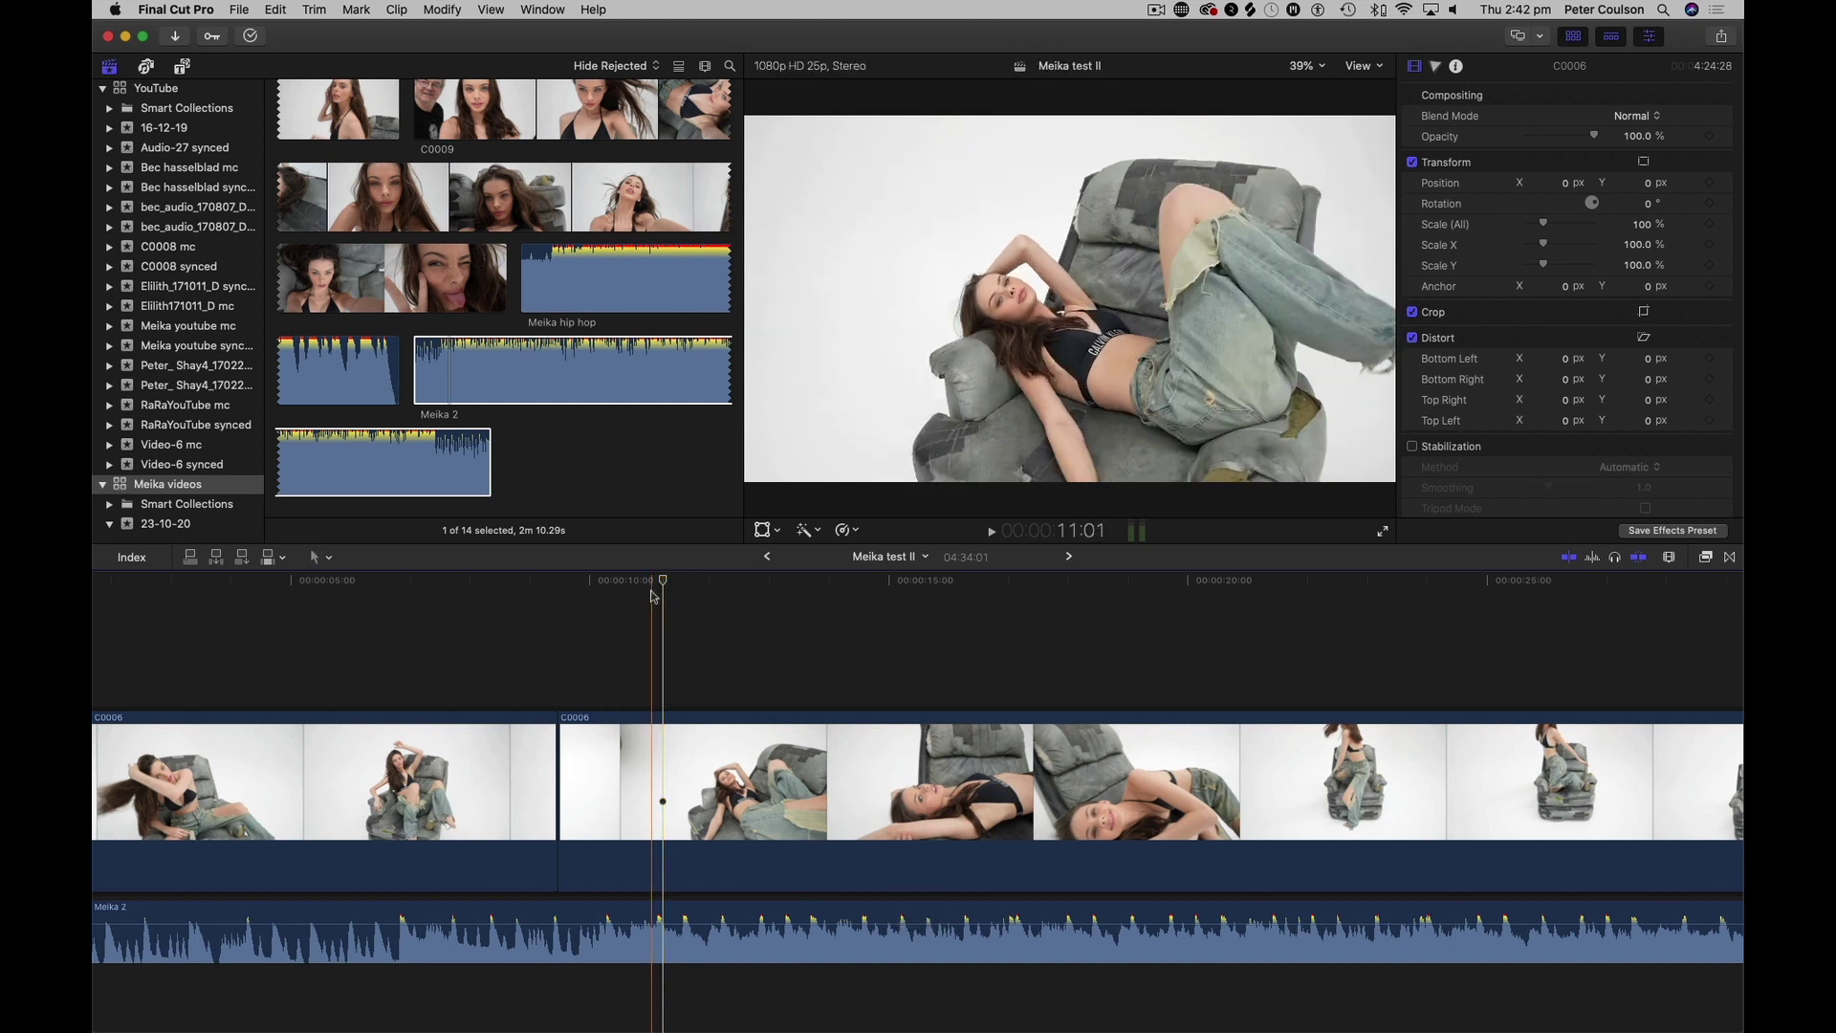
key(b)
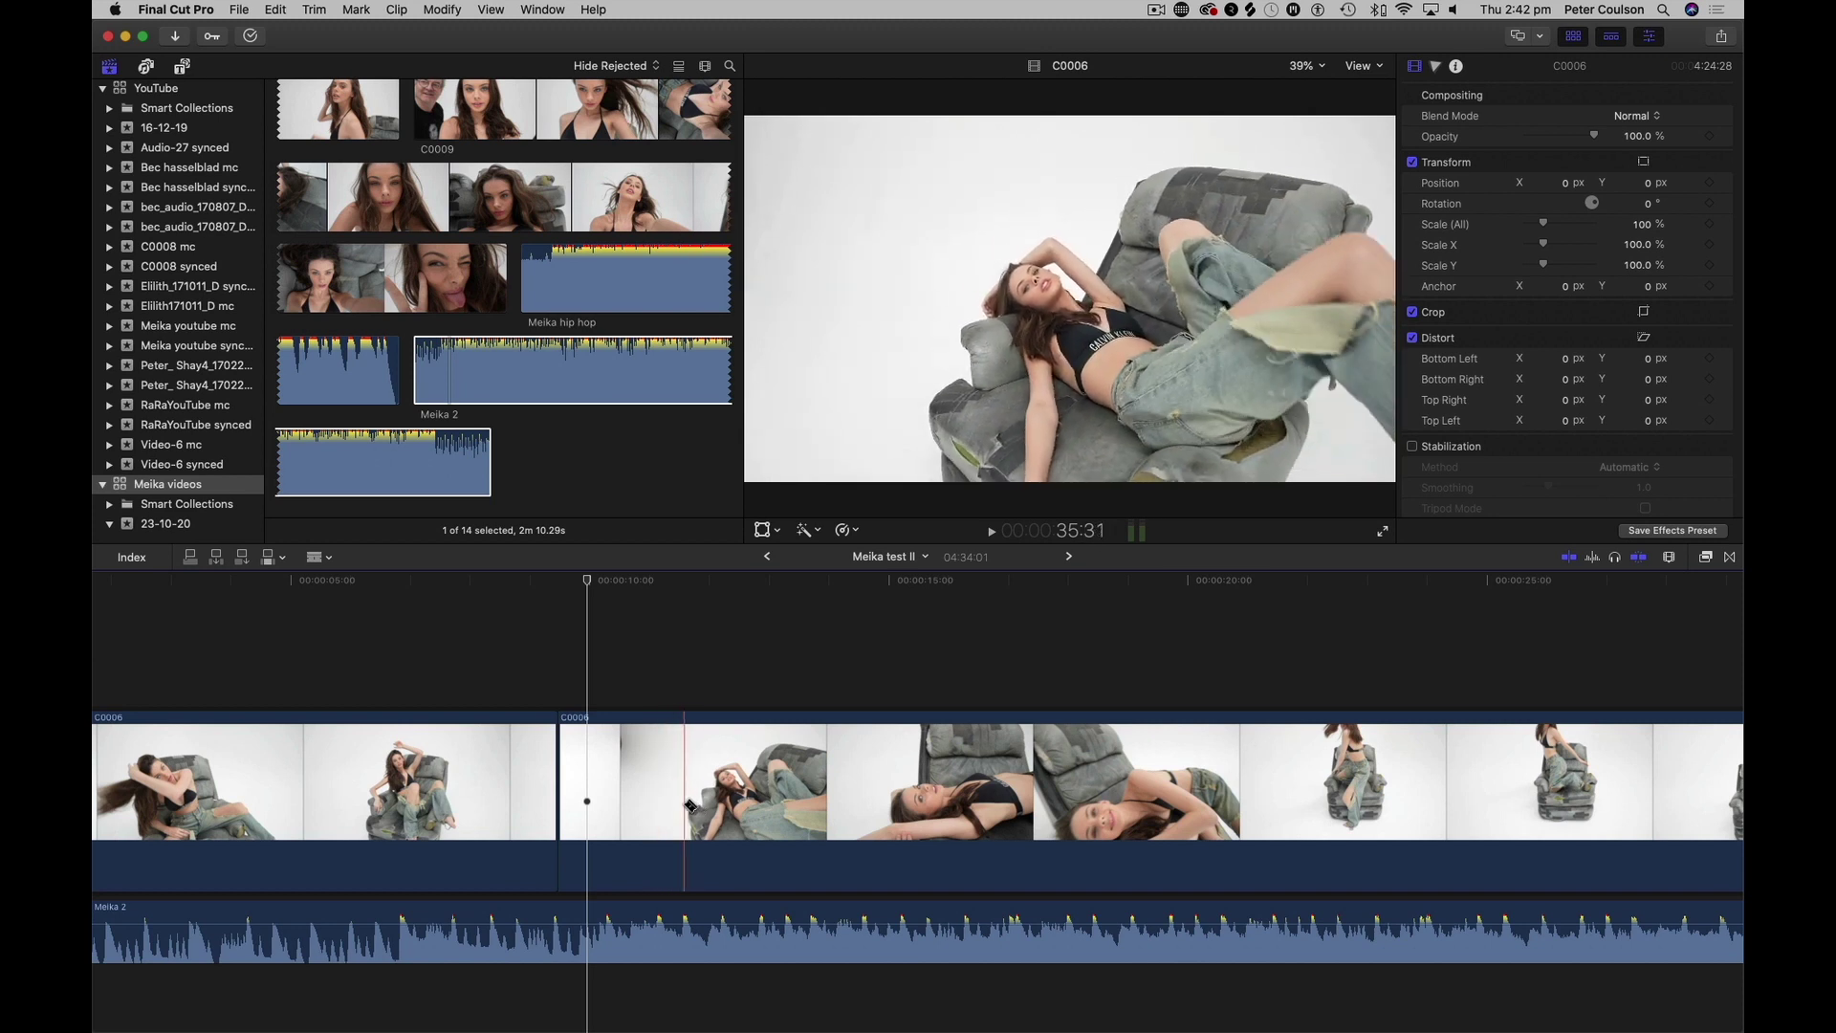
click(689, 807)
key(a)
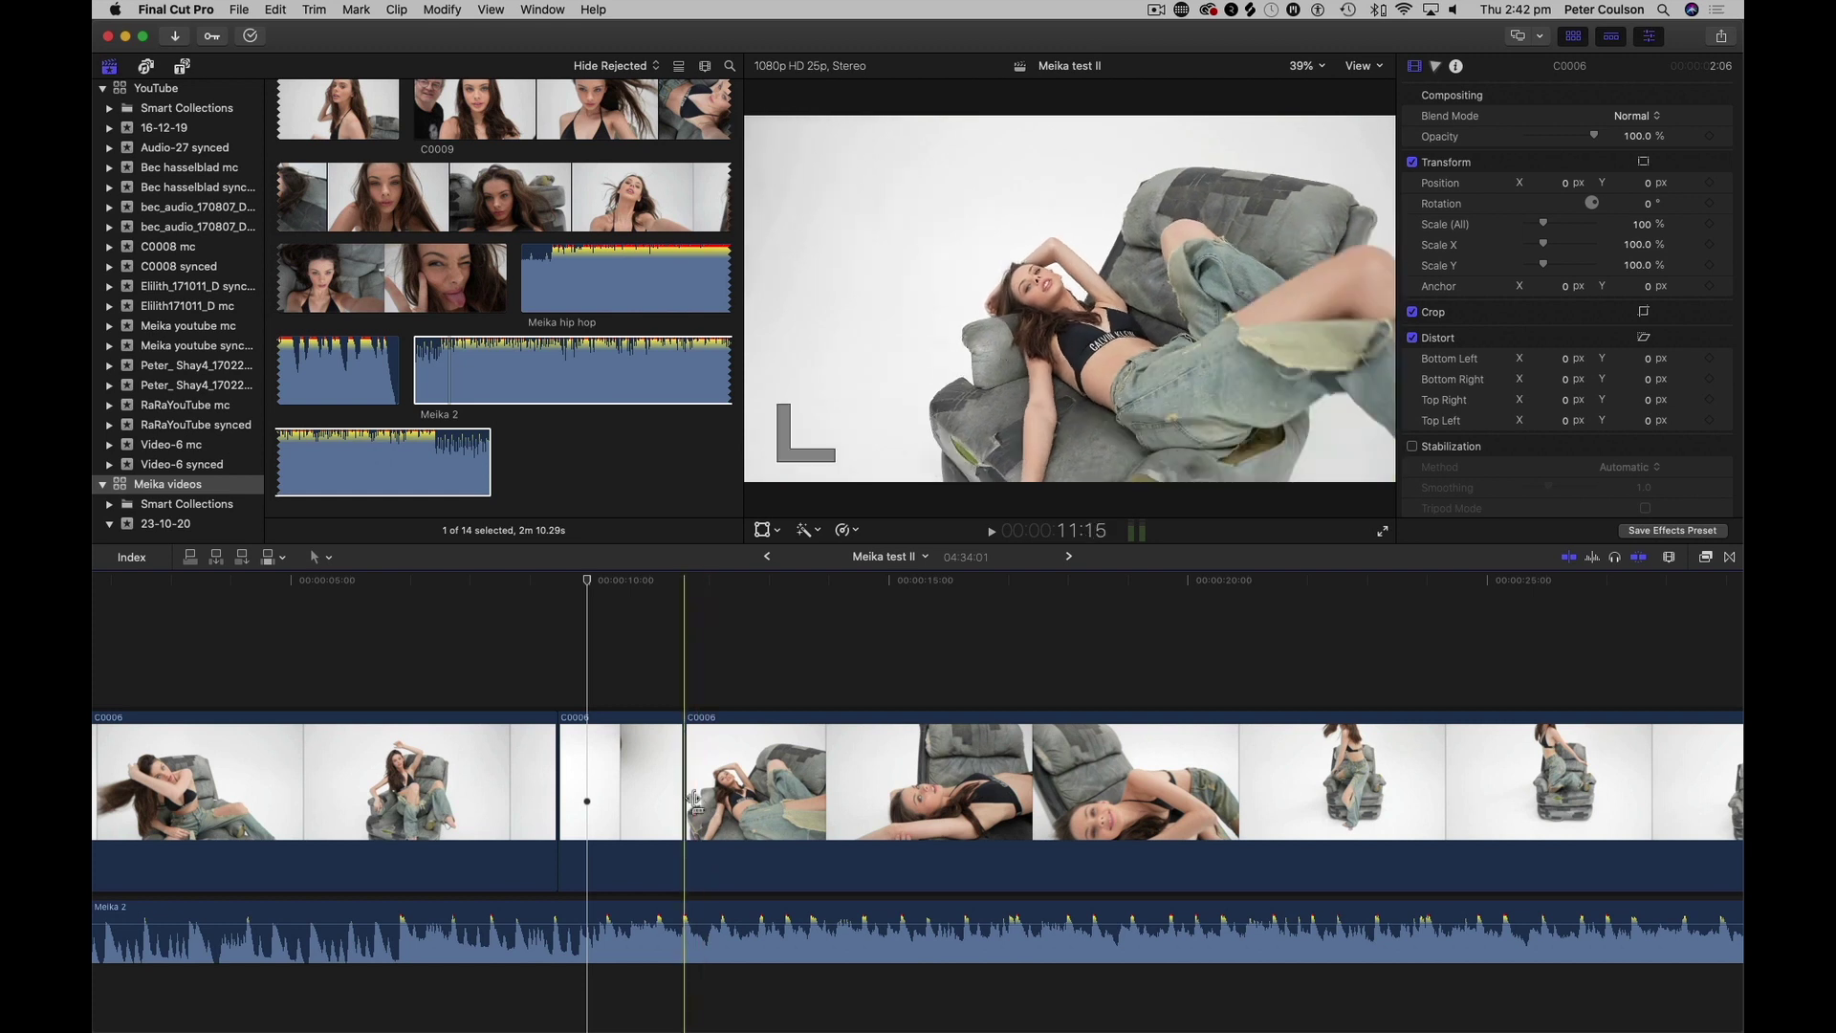
- Cut out about 3 seconds of C0006 directly after the 11:15 split and close the gap
key(b)
click(876, 814)
click(842, 803)
key(BackSpace)
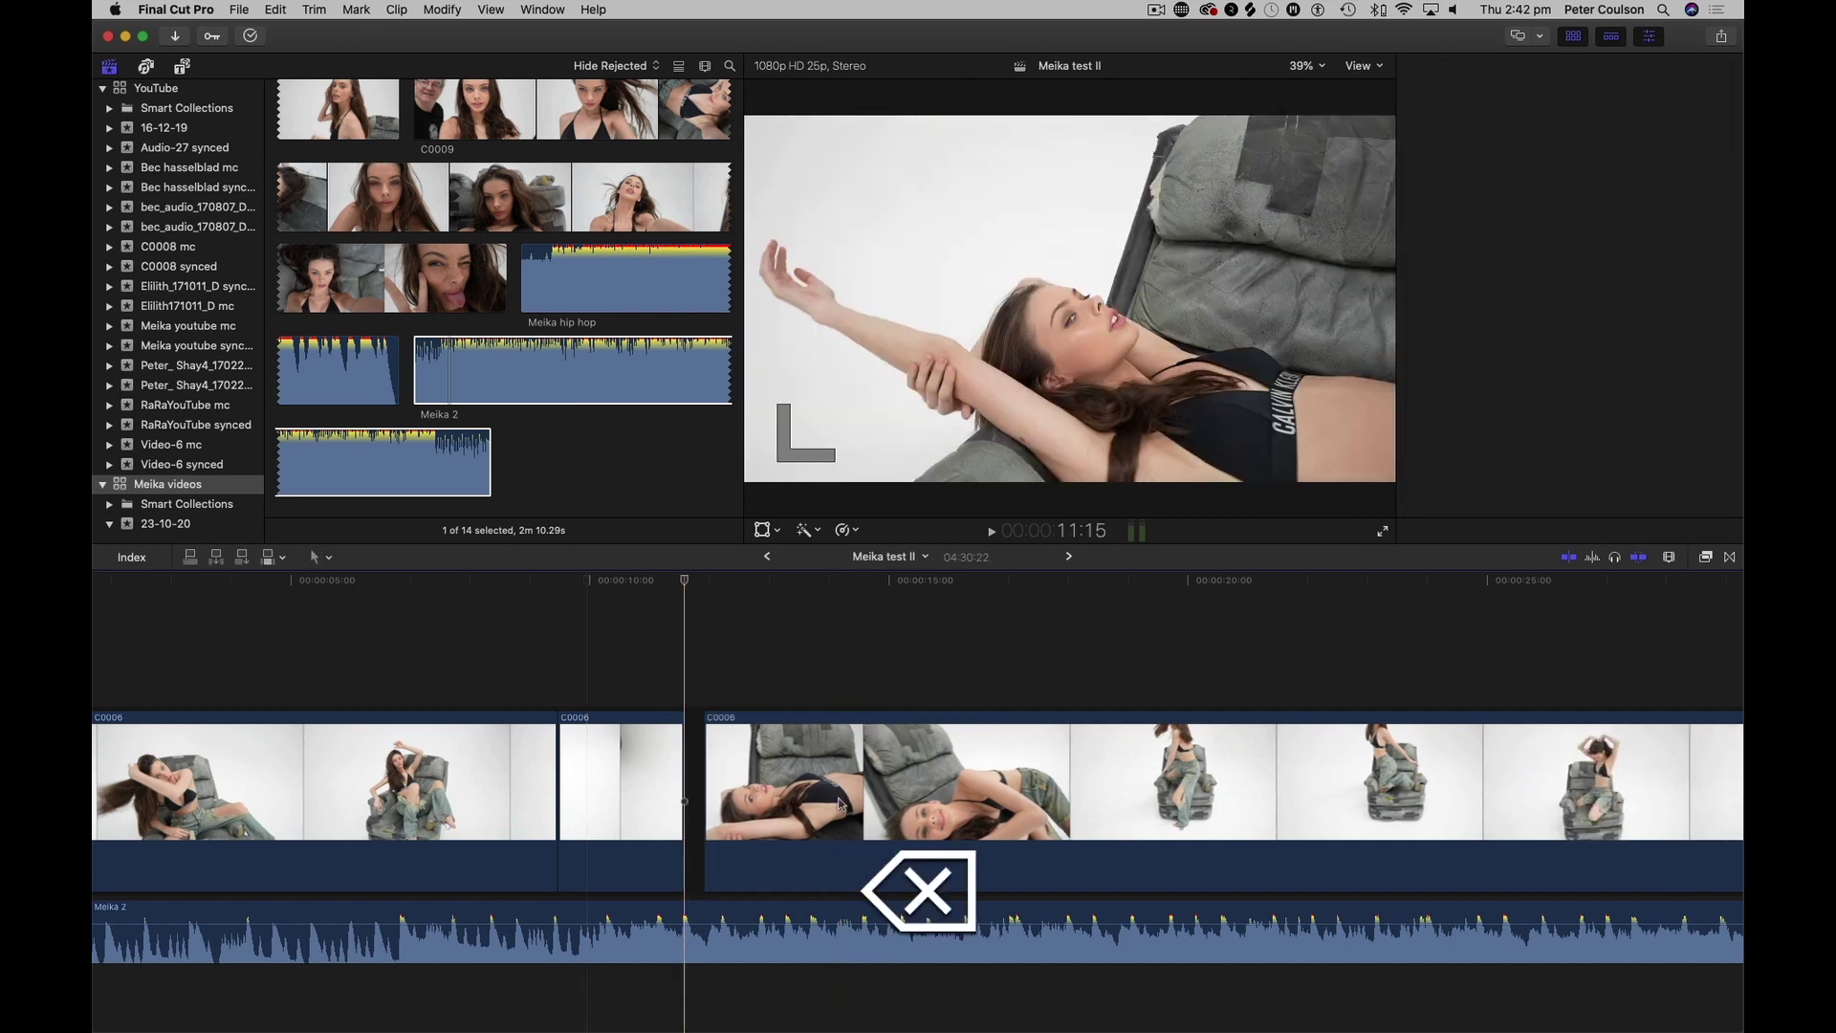
- Play the 11:15 cut against the music and trim about 11 frames off the end of the second C0006 segment
key(super+4)
key(space)
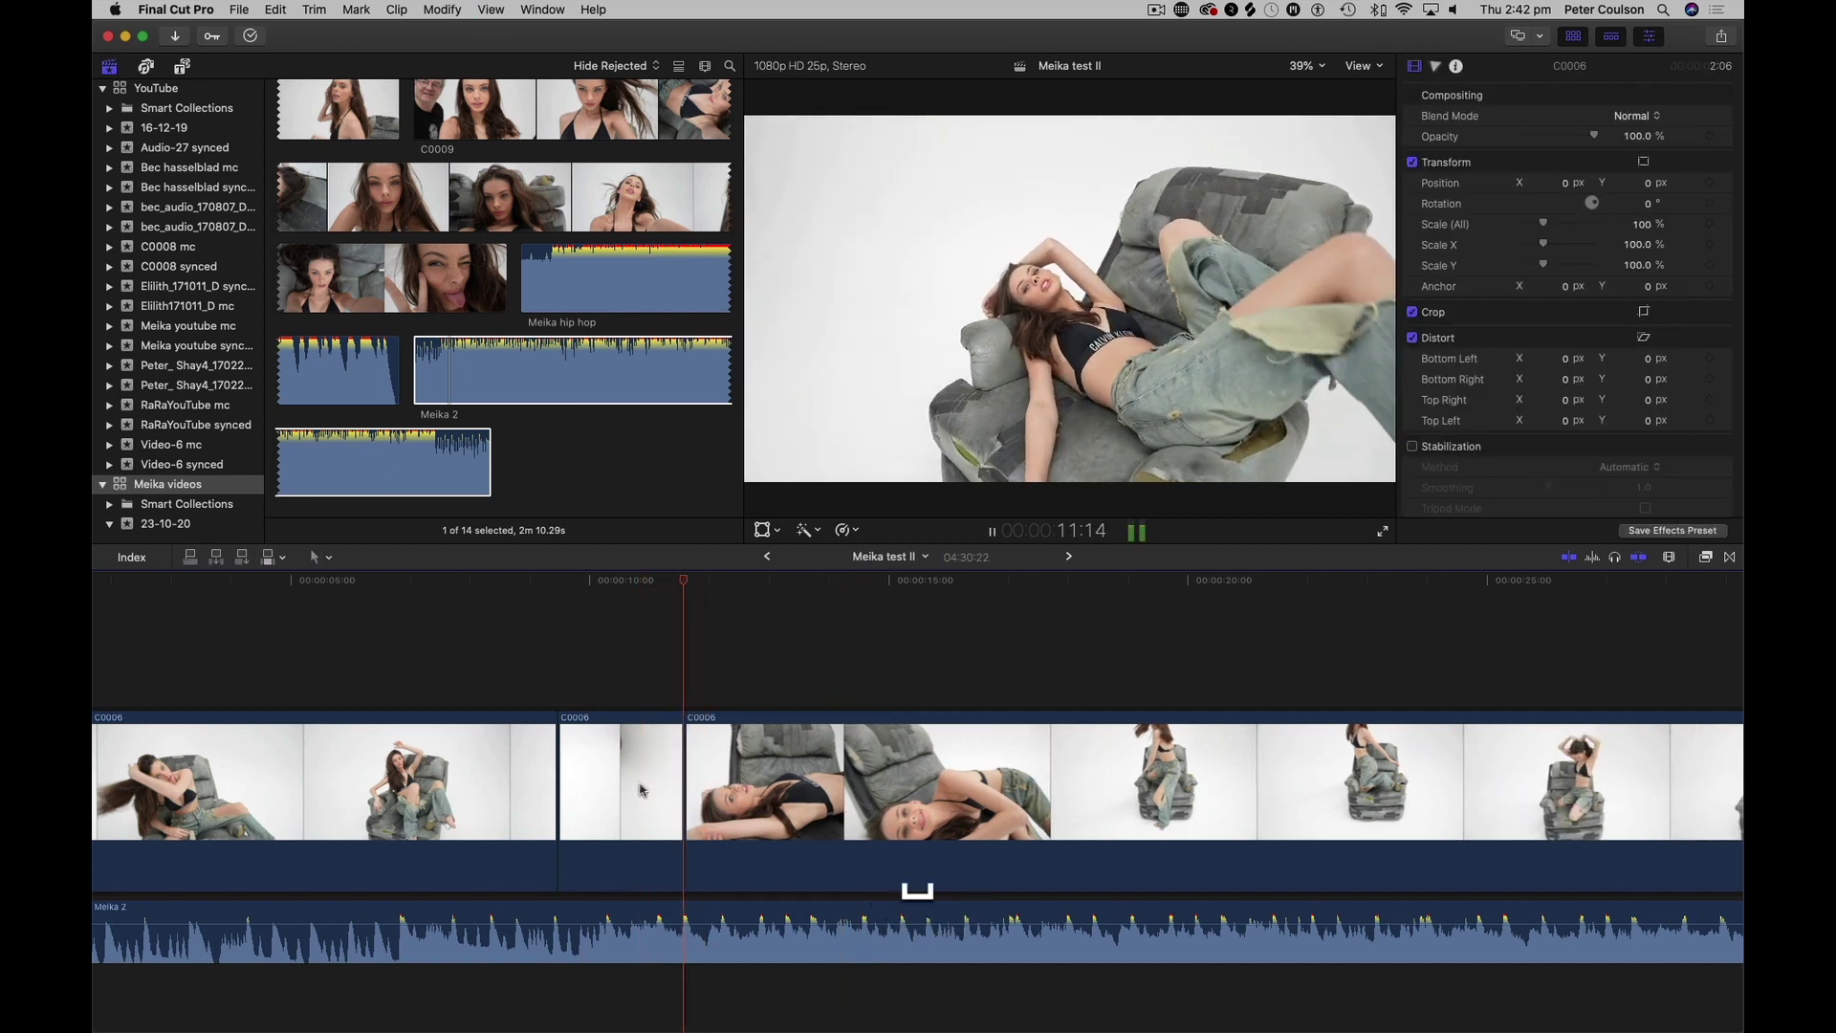
key(space)
drag(684, 841, 648, 843)
- Play through the trimmed cut and split the third C0006 segment at 12:22 with the Blade tool
key(space)
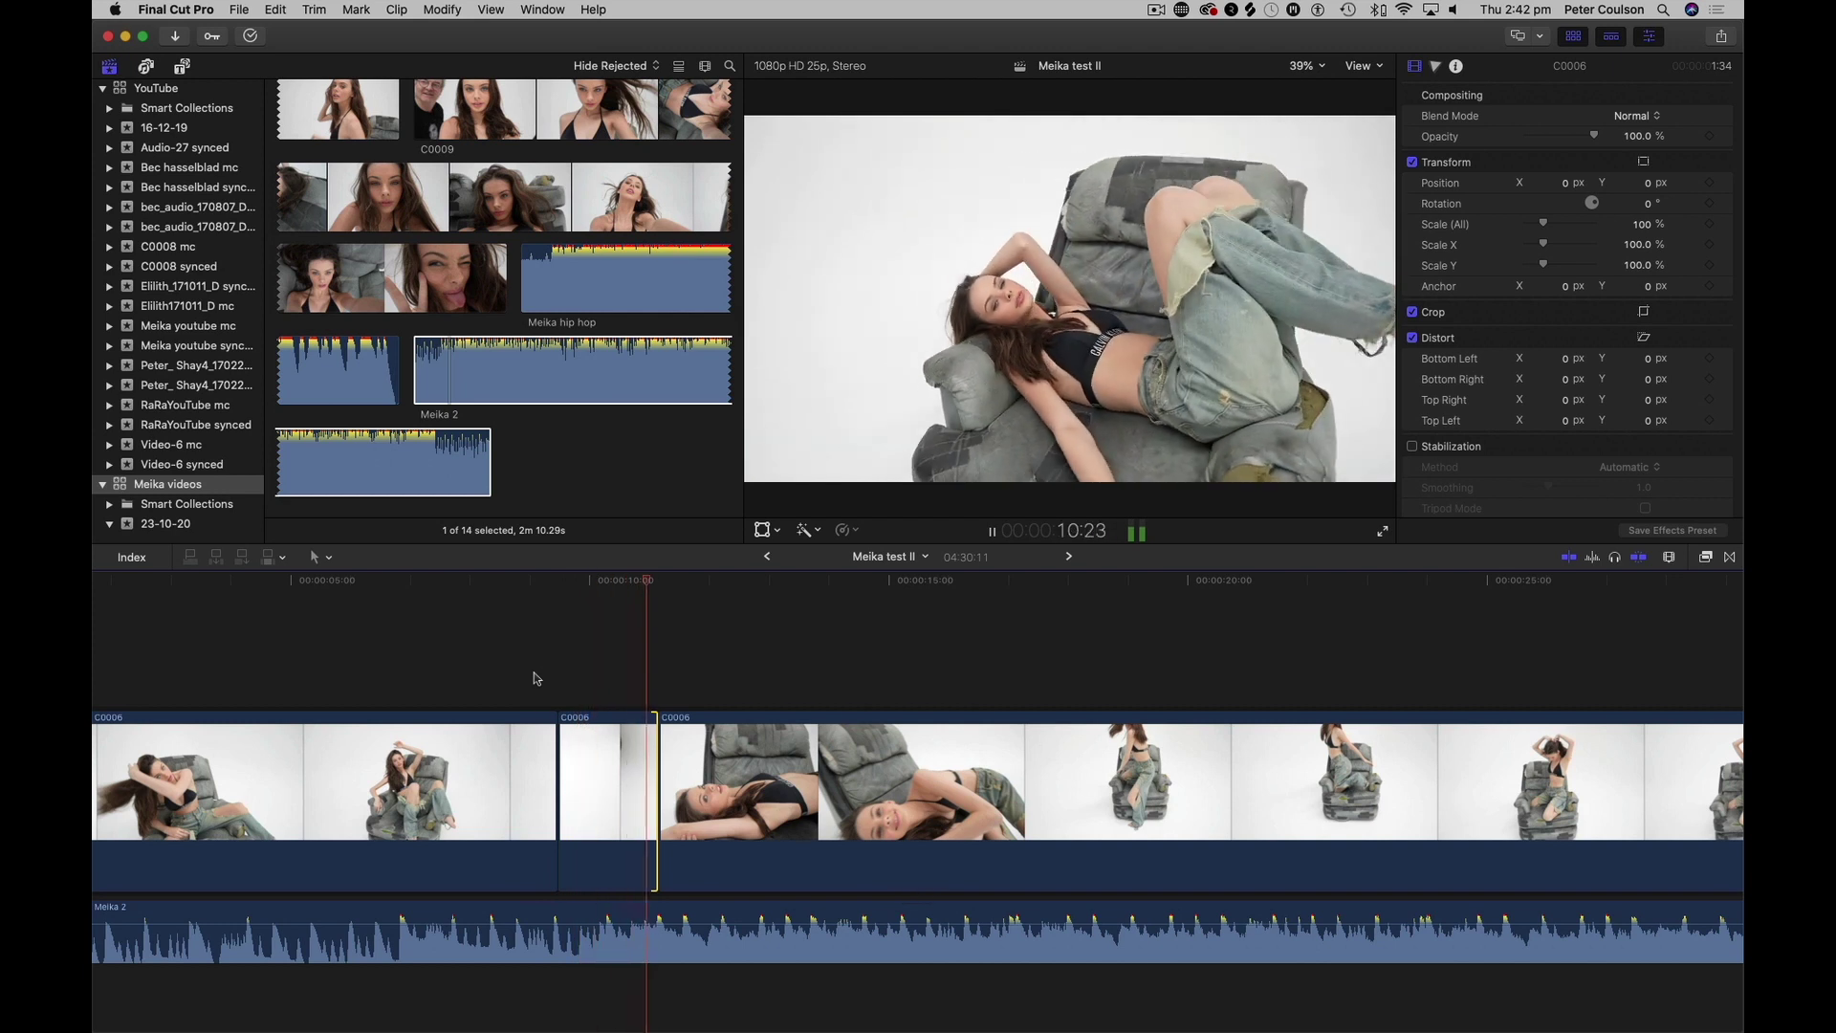
key(space)
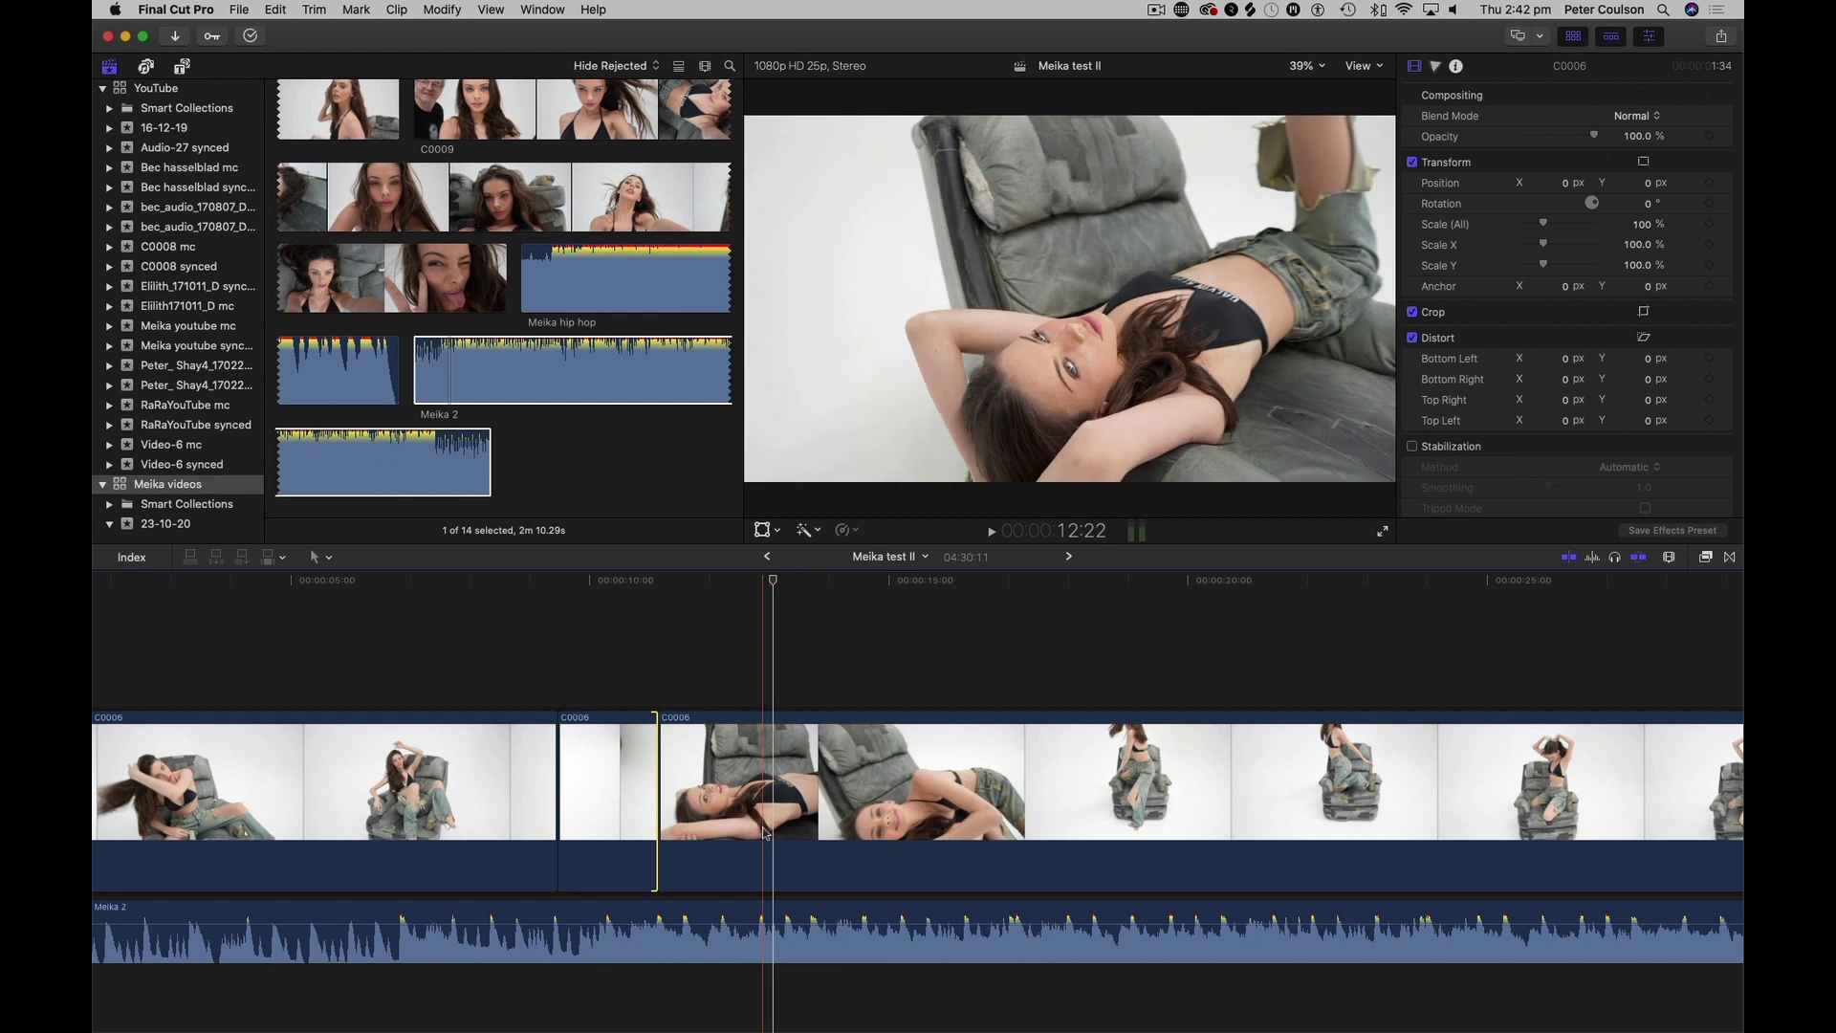
key(b)
click(763, 813)
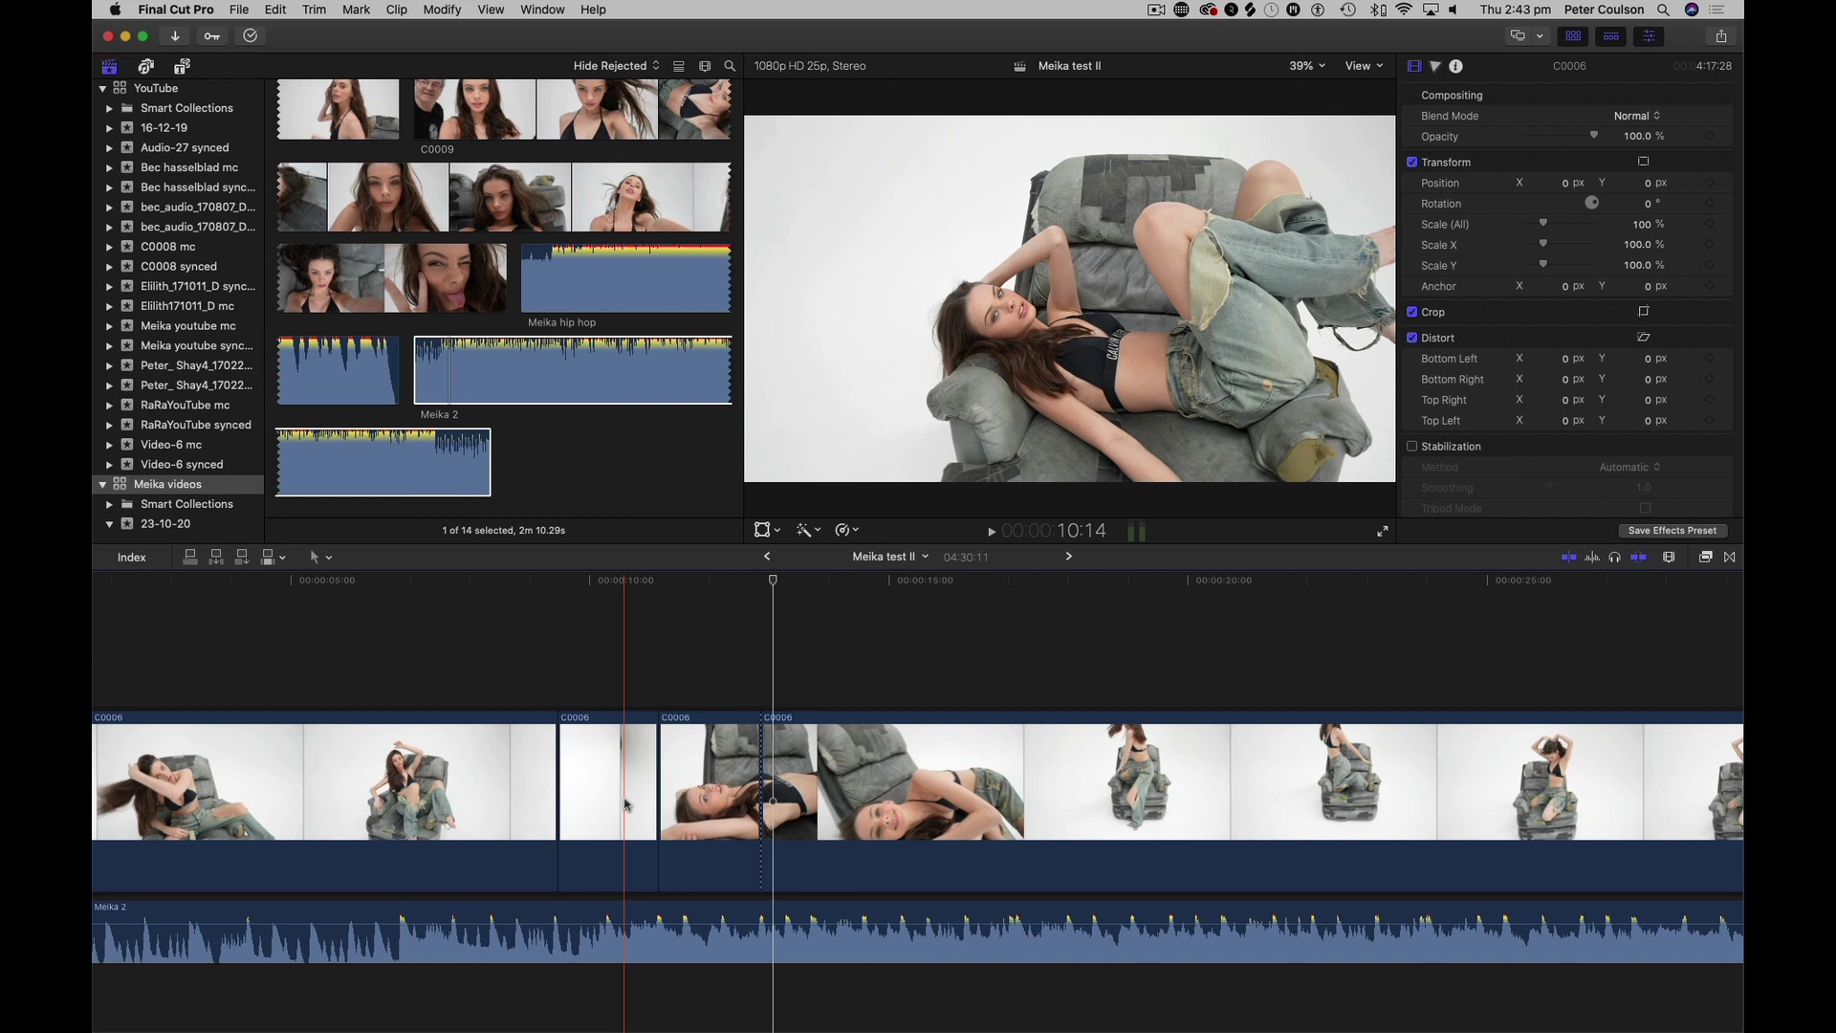
- Slip the footage inside the short second C0006 segment with the Trim tool and replay the cuts with the music
click(625, 804)
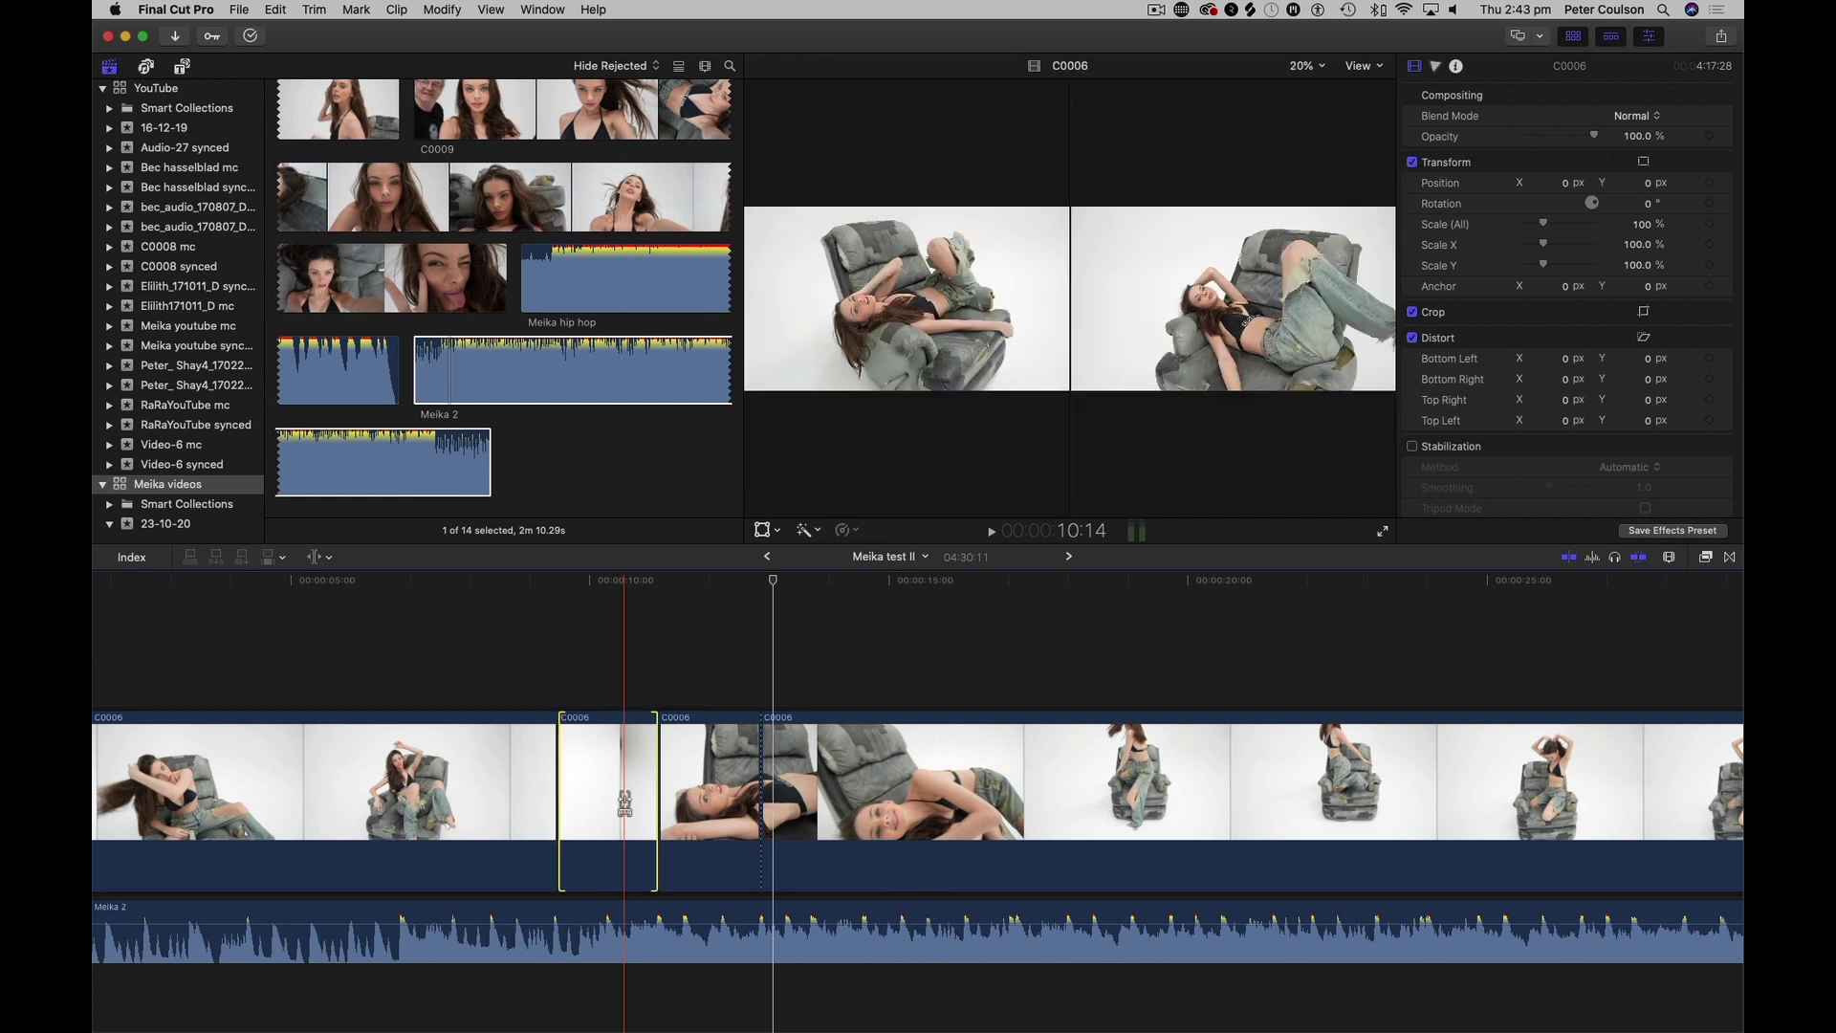
drag(625, 804, 651, 805)
key(space)
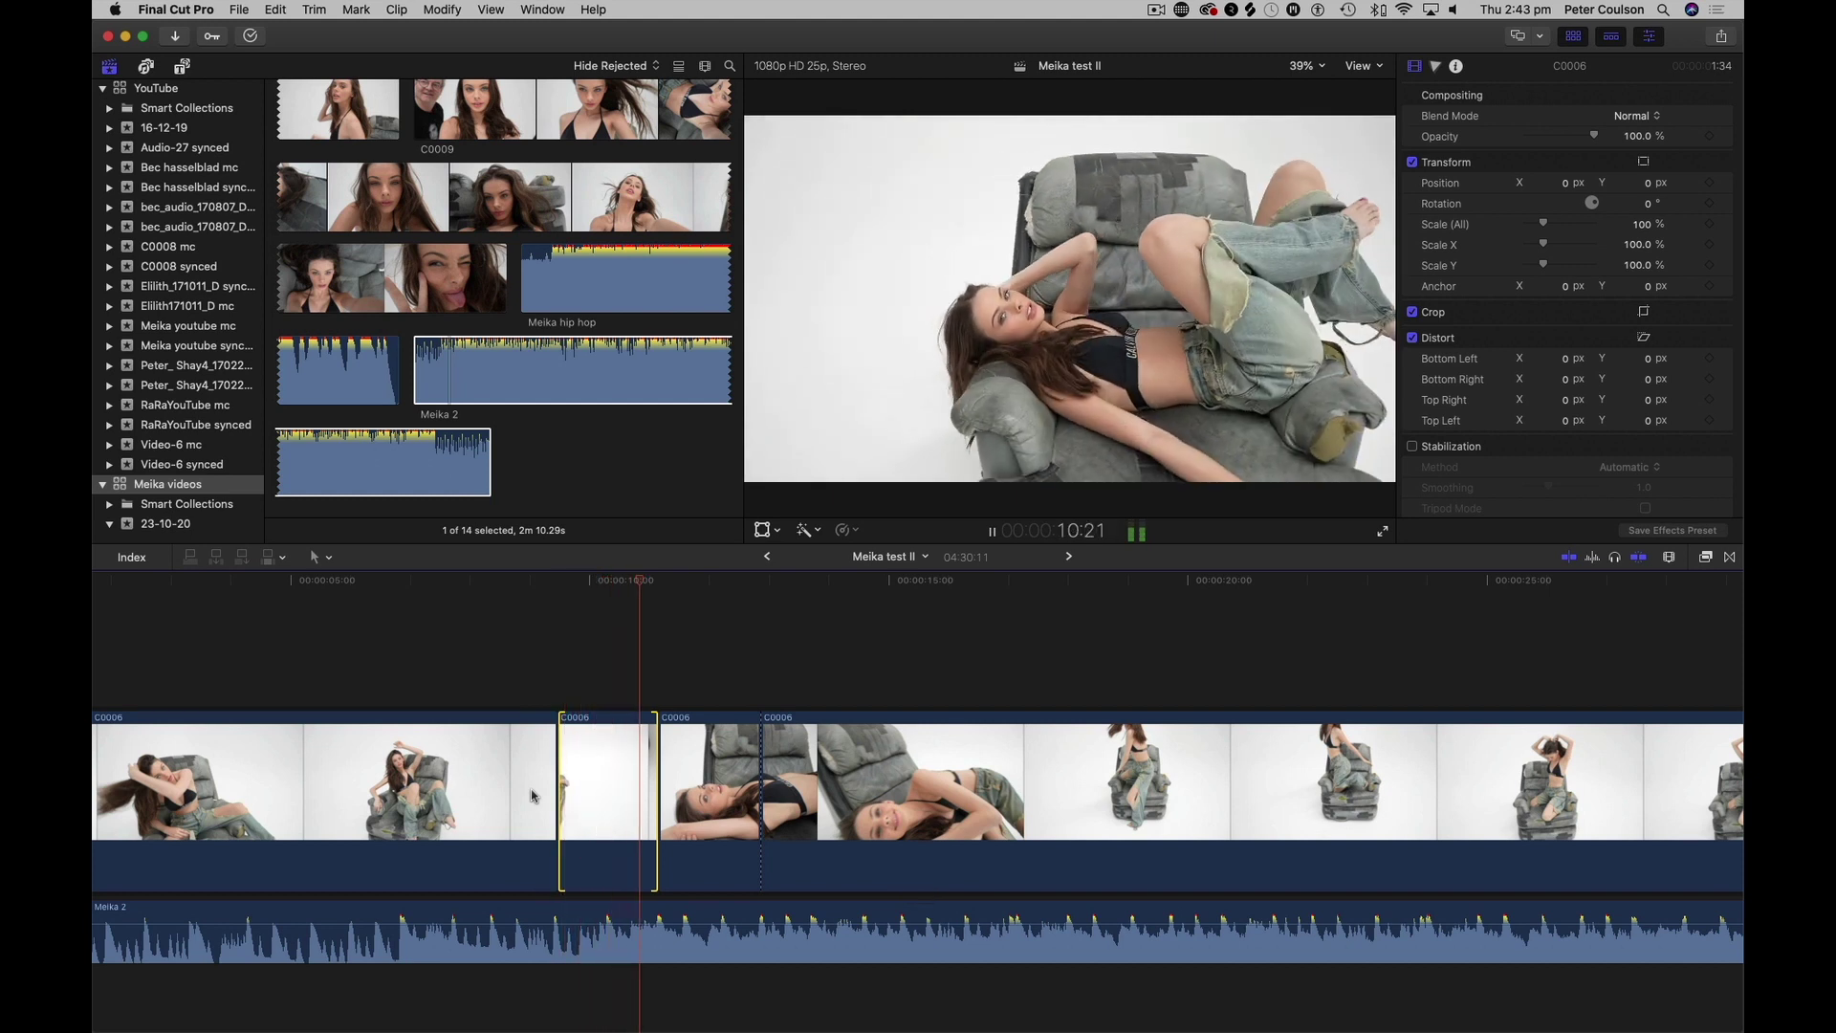
key(space)
key(l)
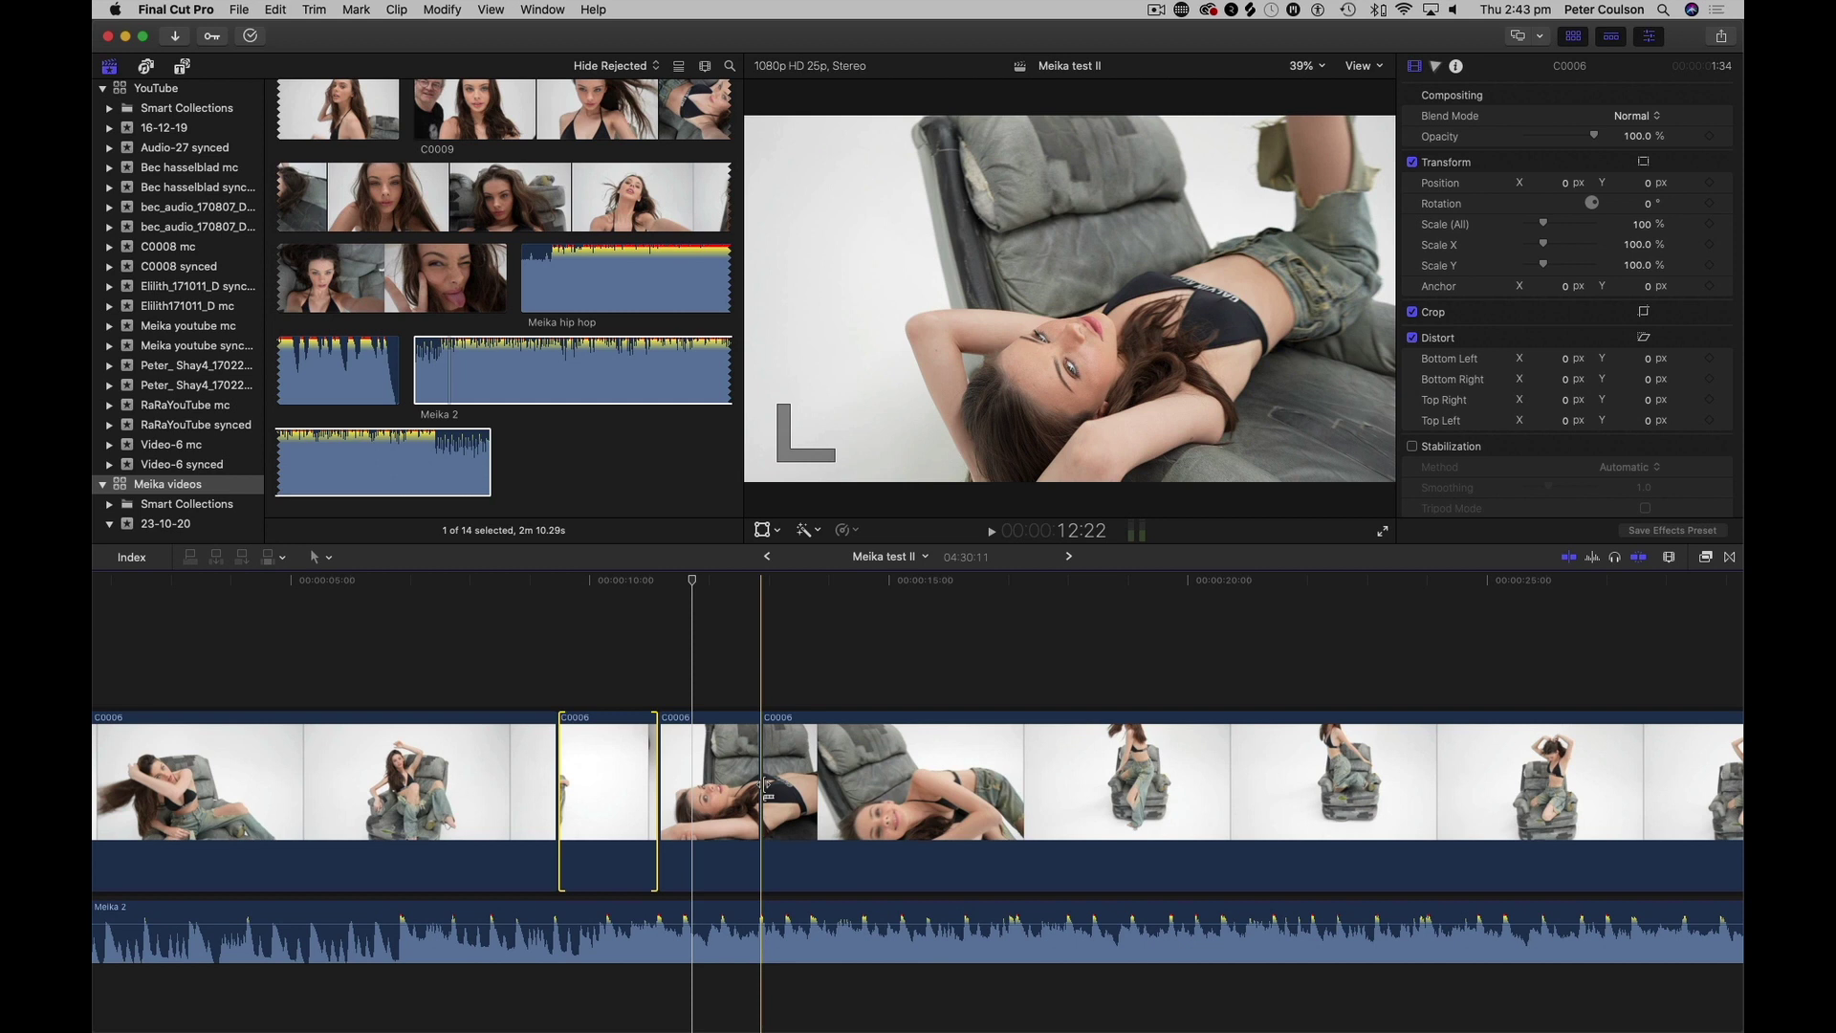
- Skim the remaining C0006 footage around 42 to 46 seconds for further shots to cut to the music
scroll(784, 786, right, 6)
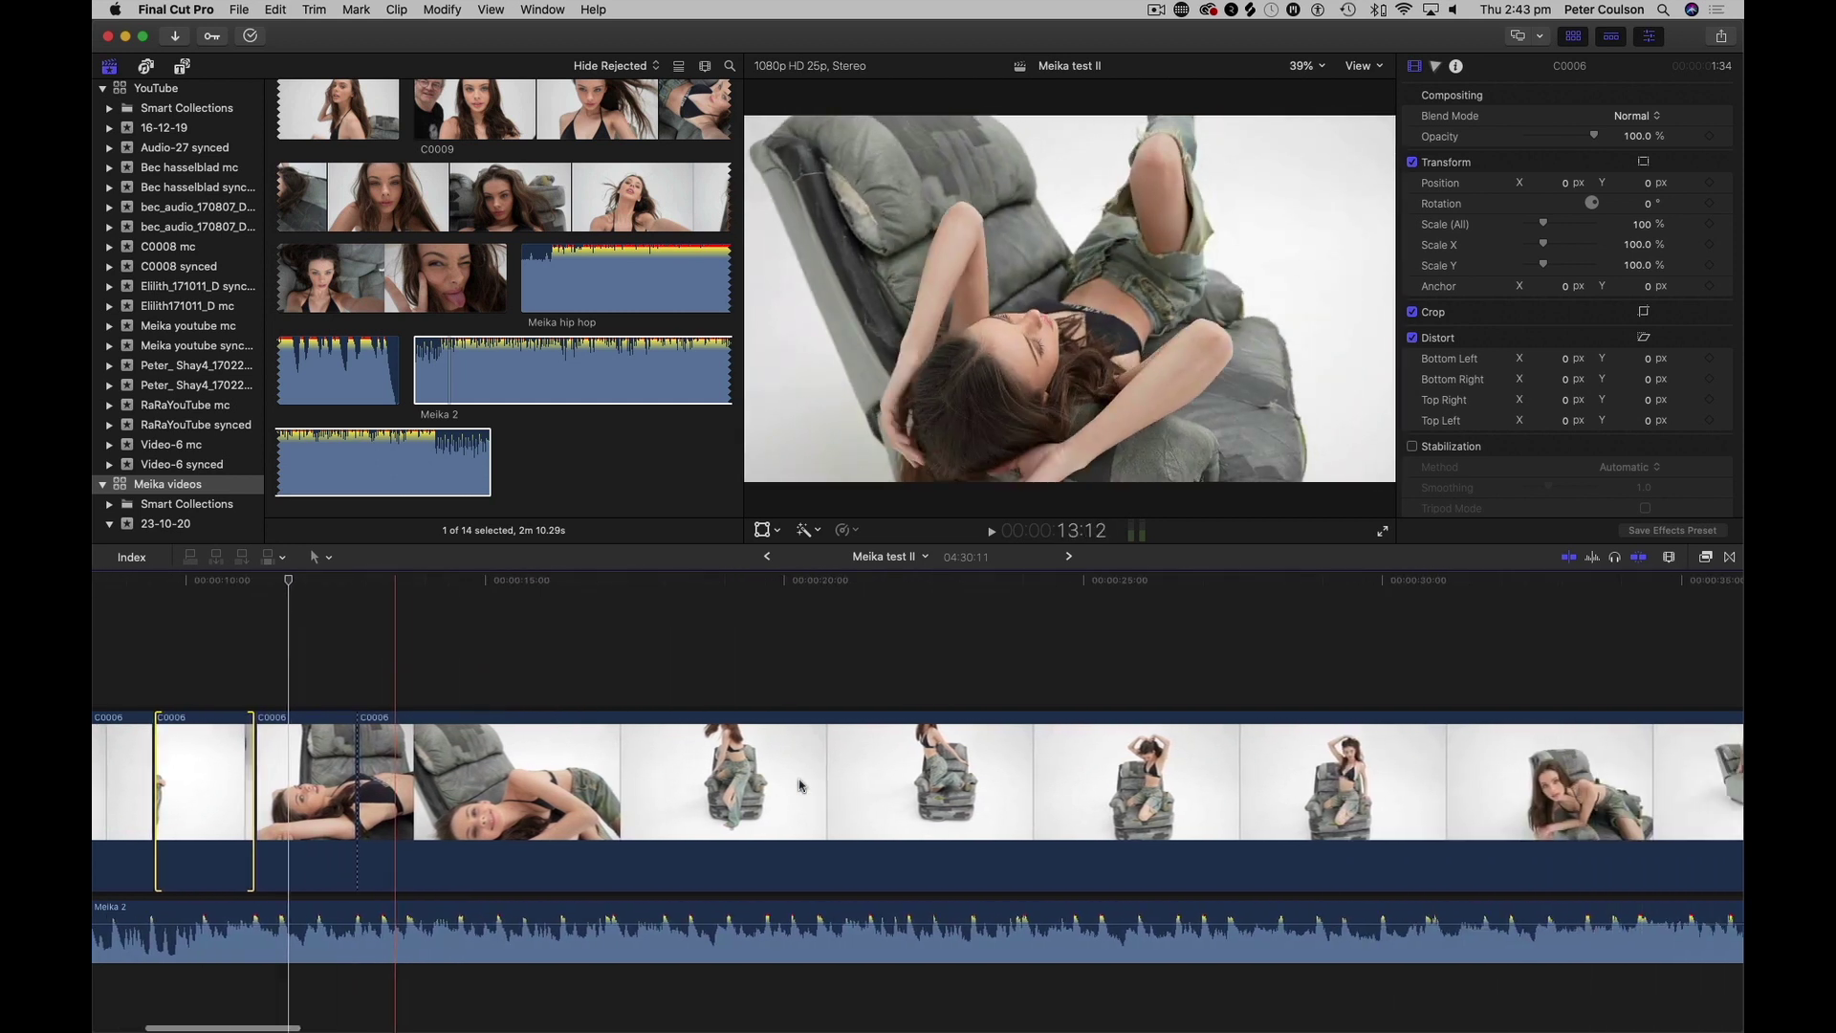
scroll(801, 786, left, 3)
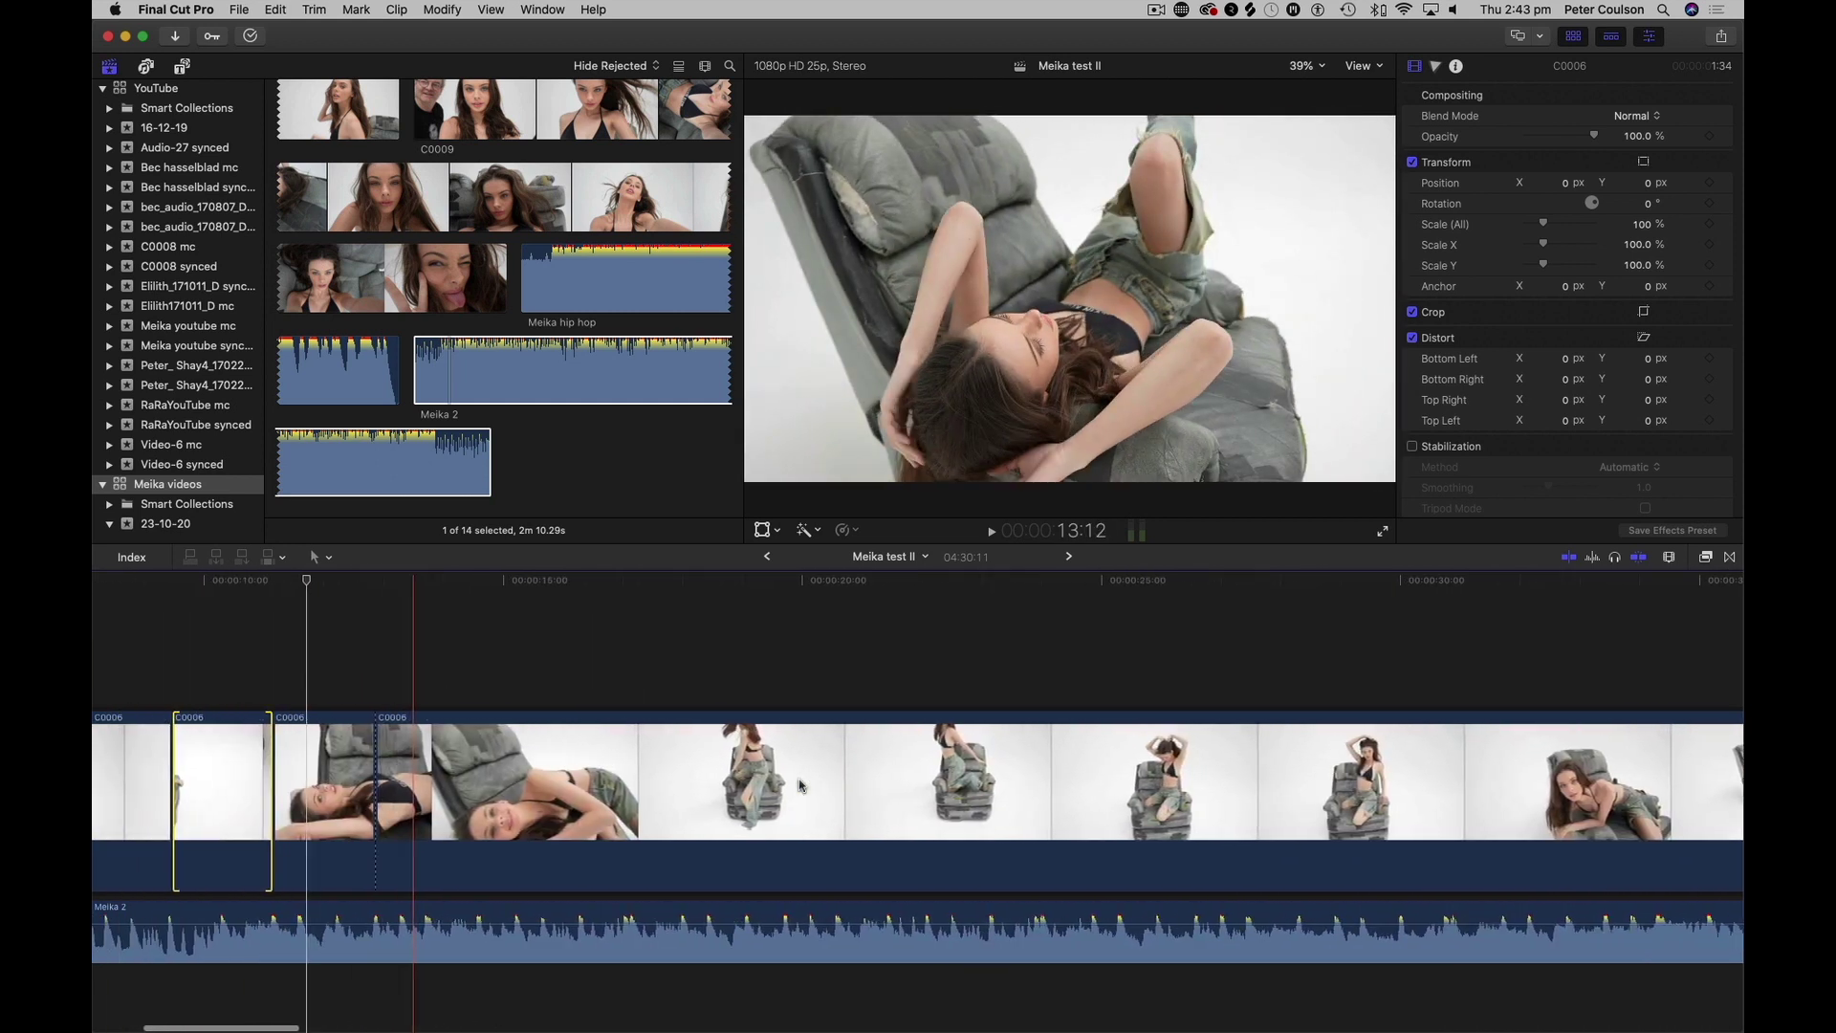
scroll(801, 786, right, 20)
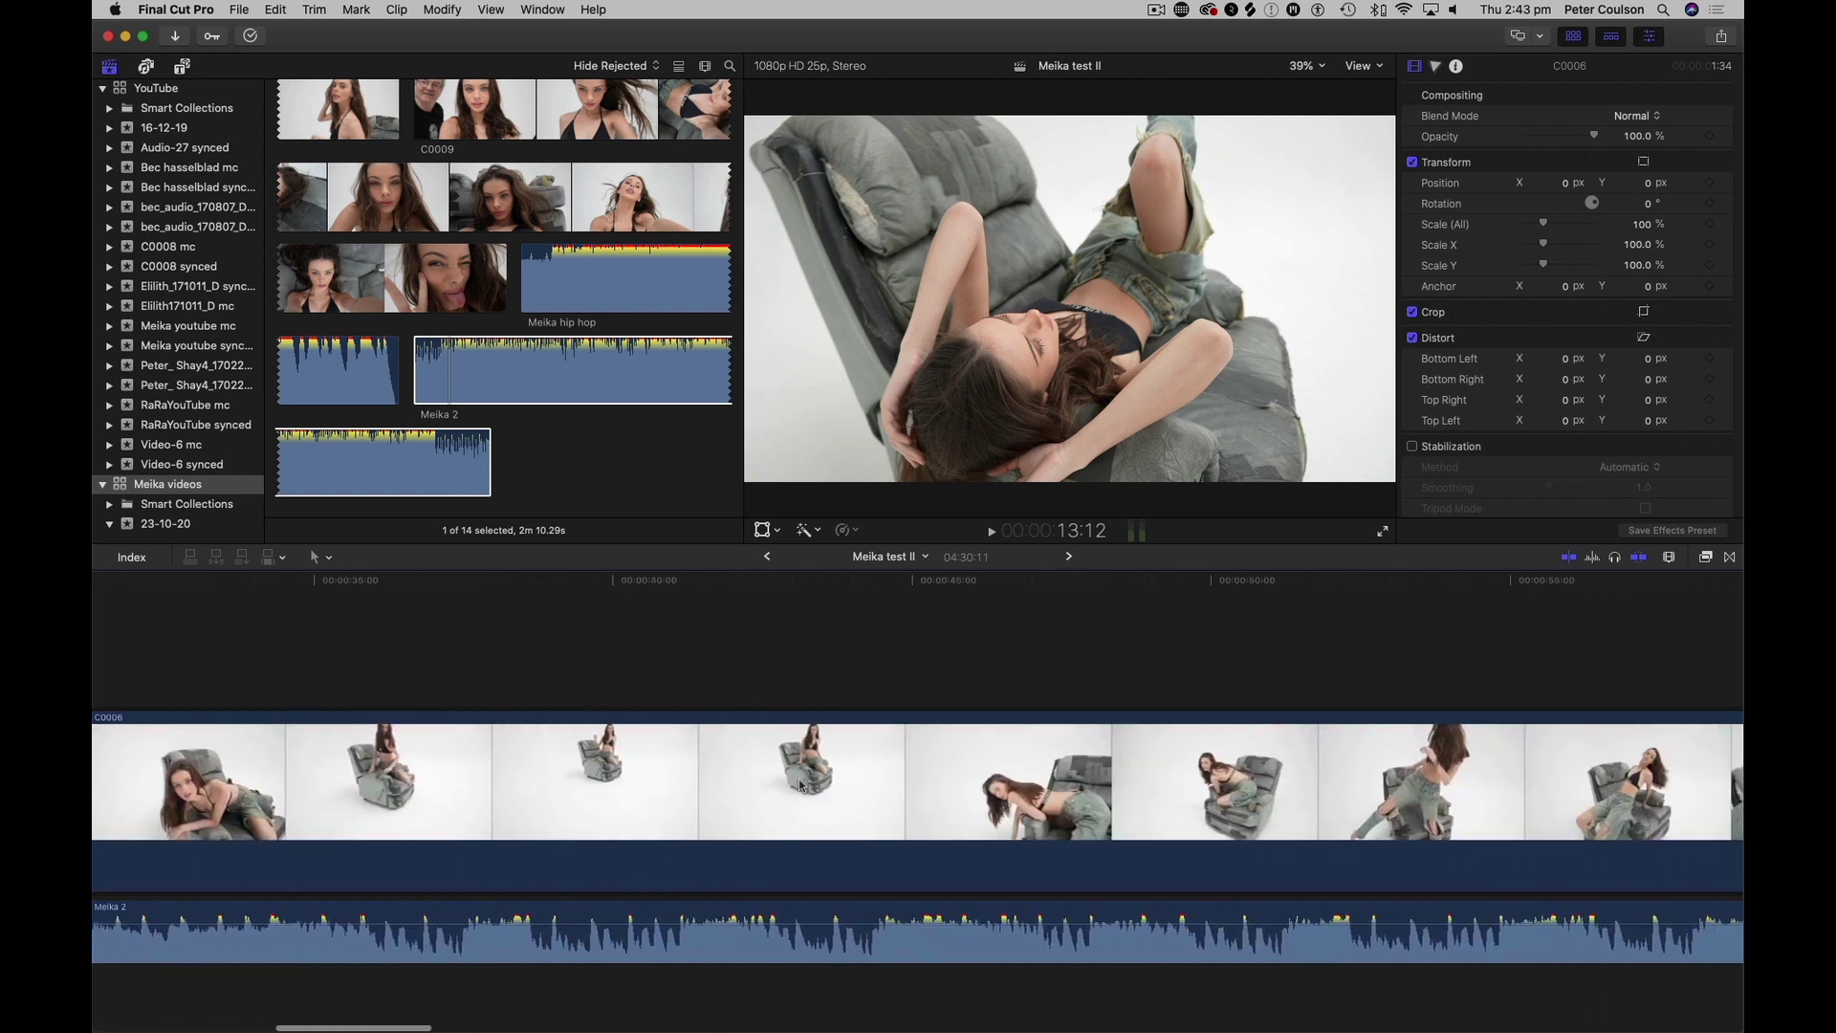
scroll(802, 786, right, 2)
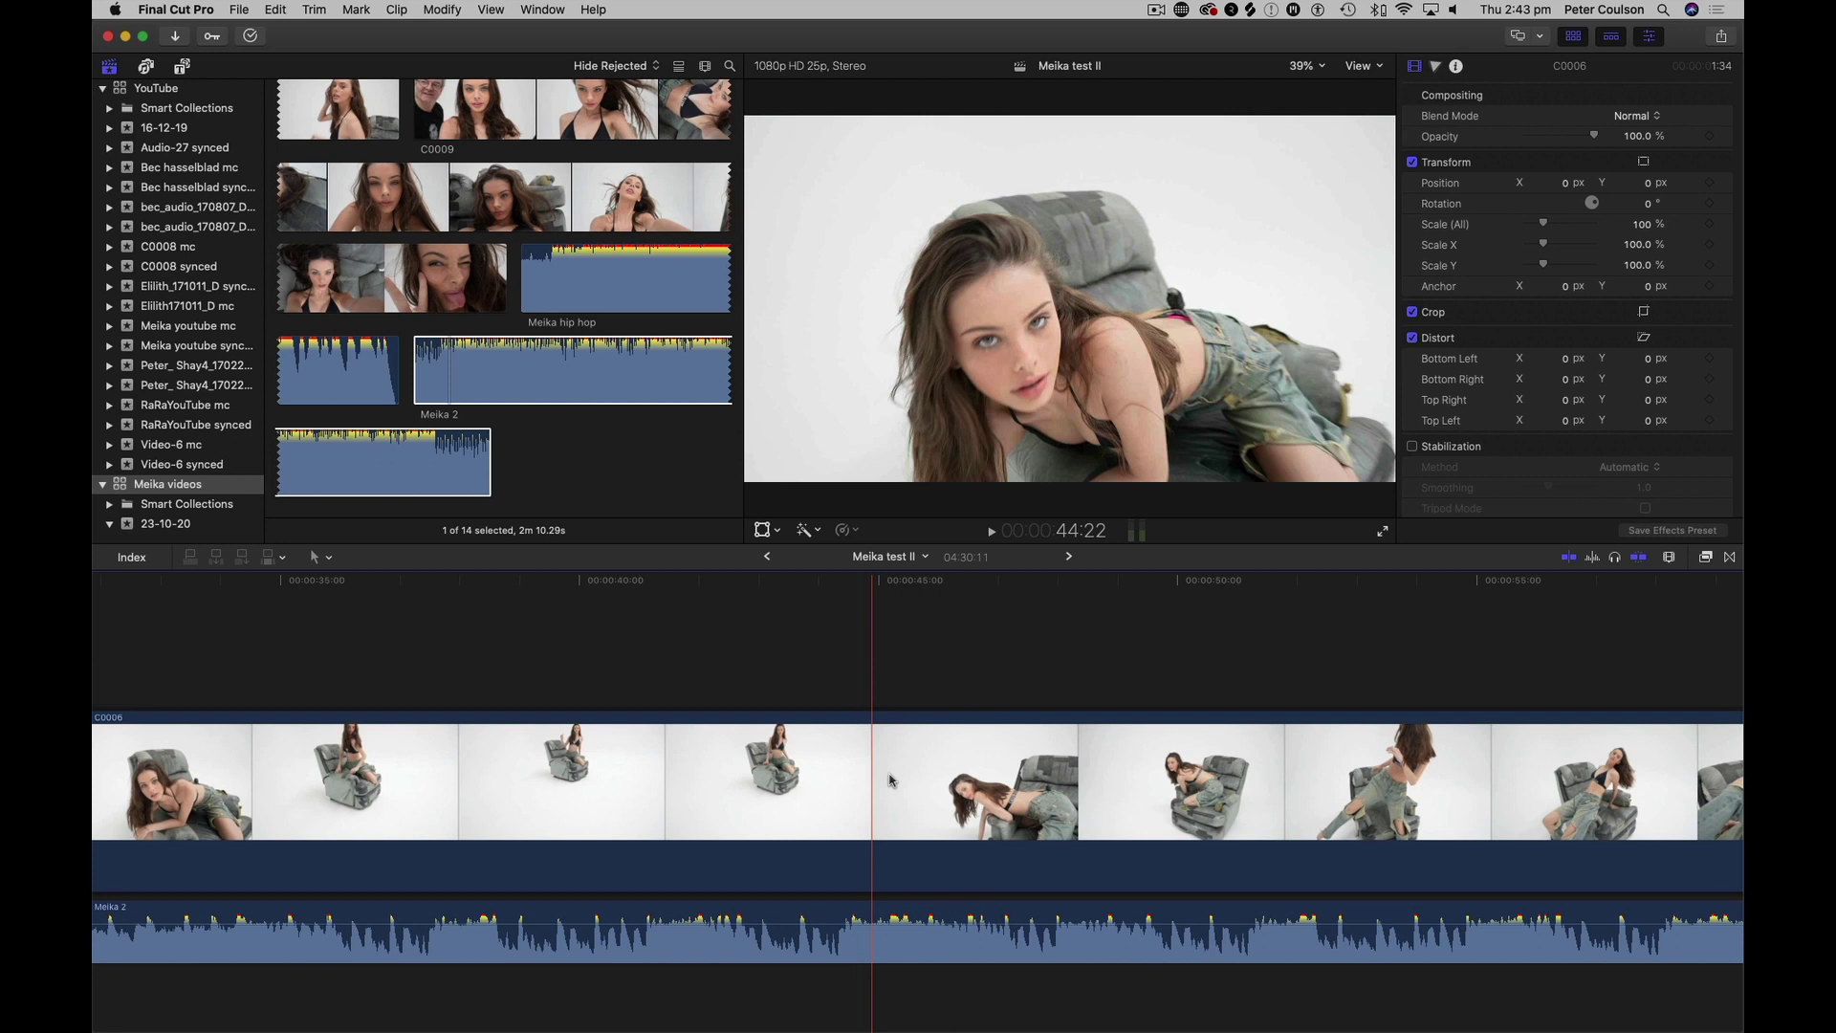
click(915, 783)
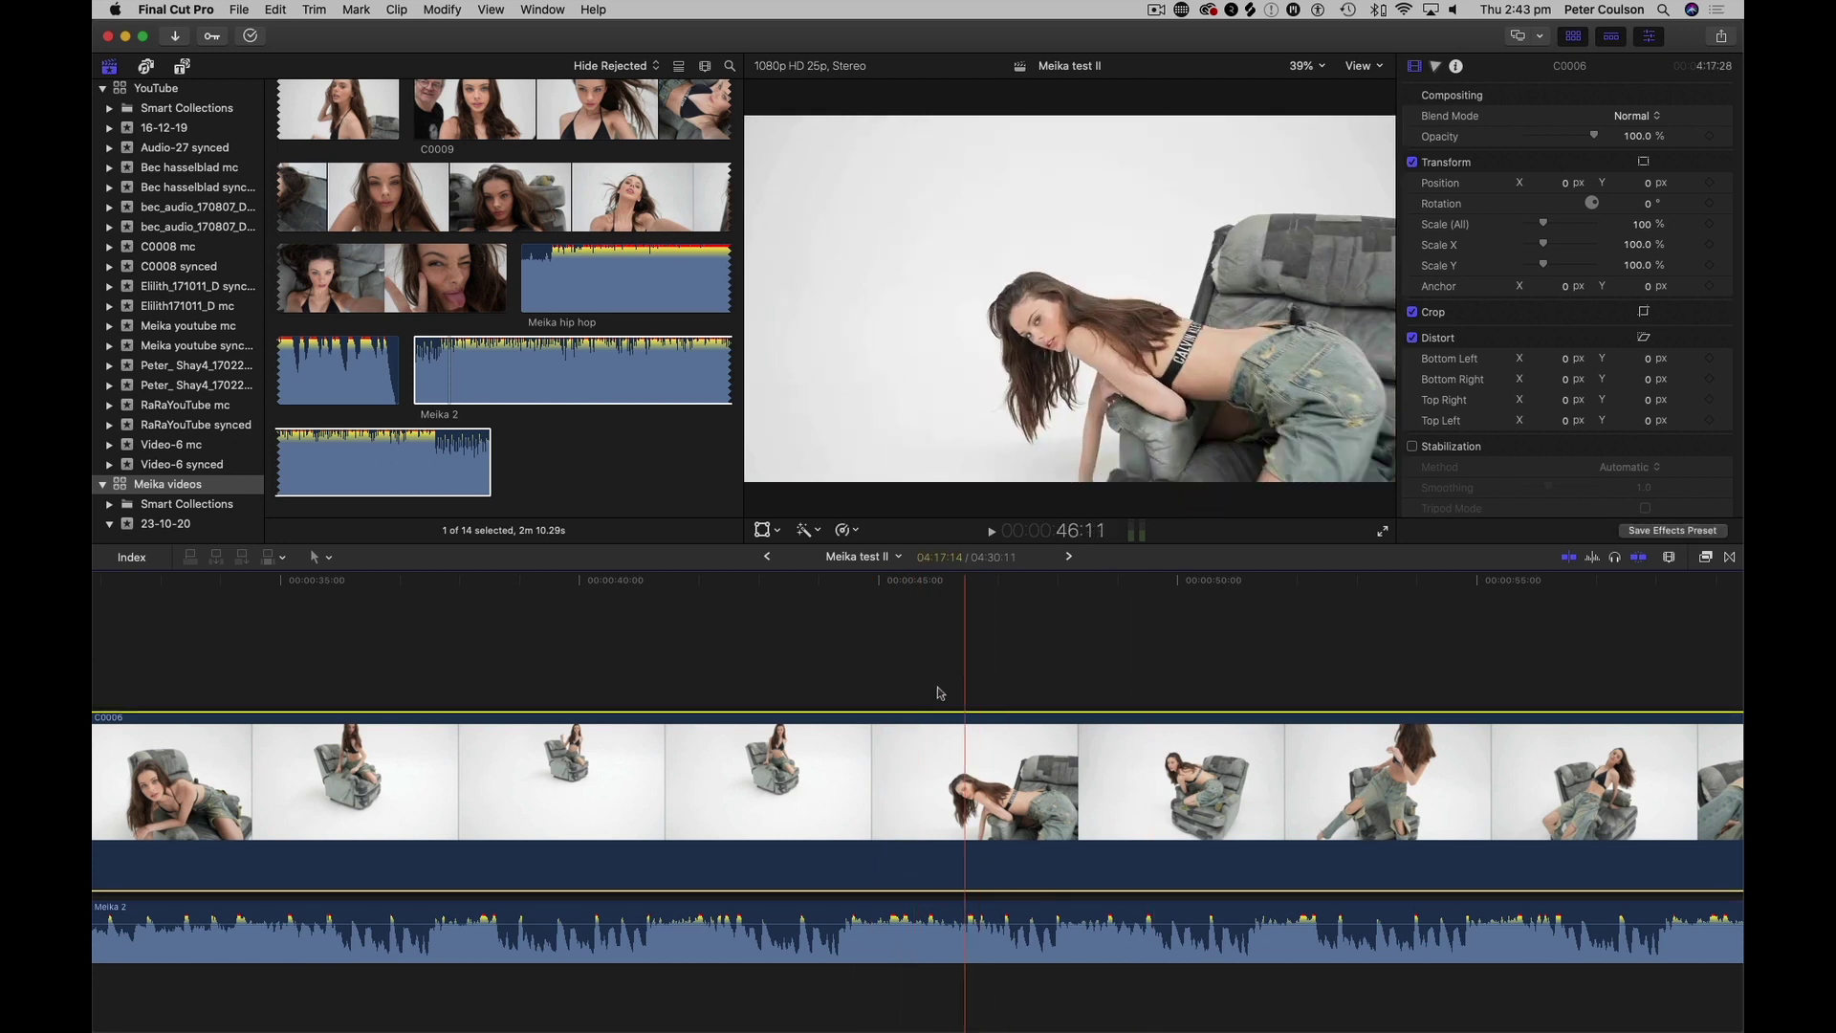
click(915, 677)
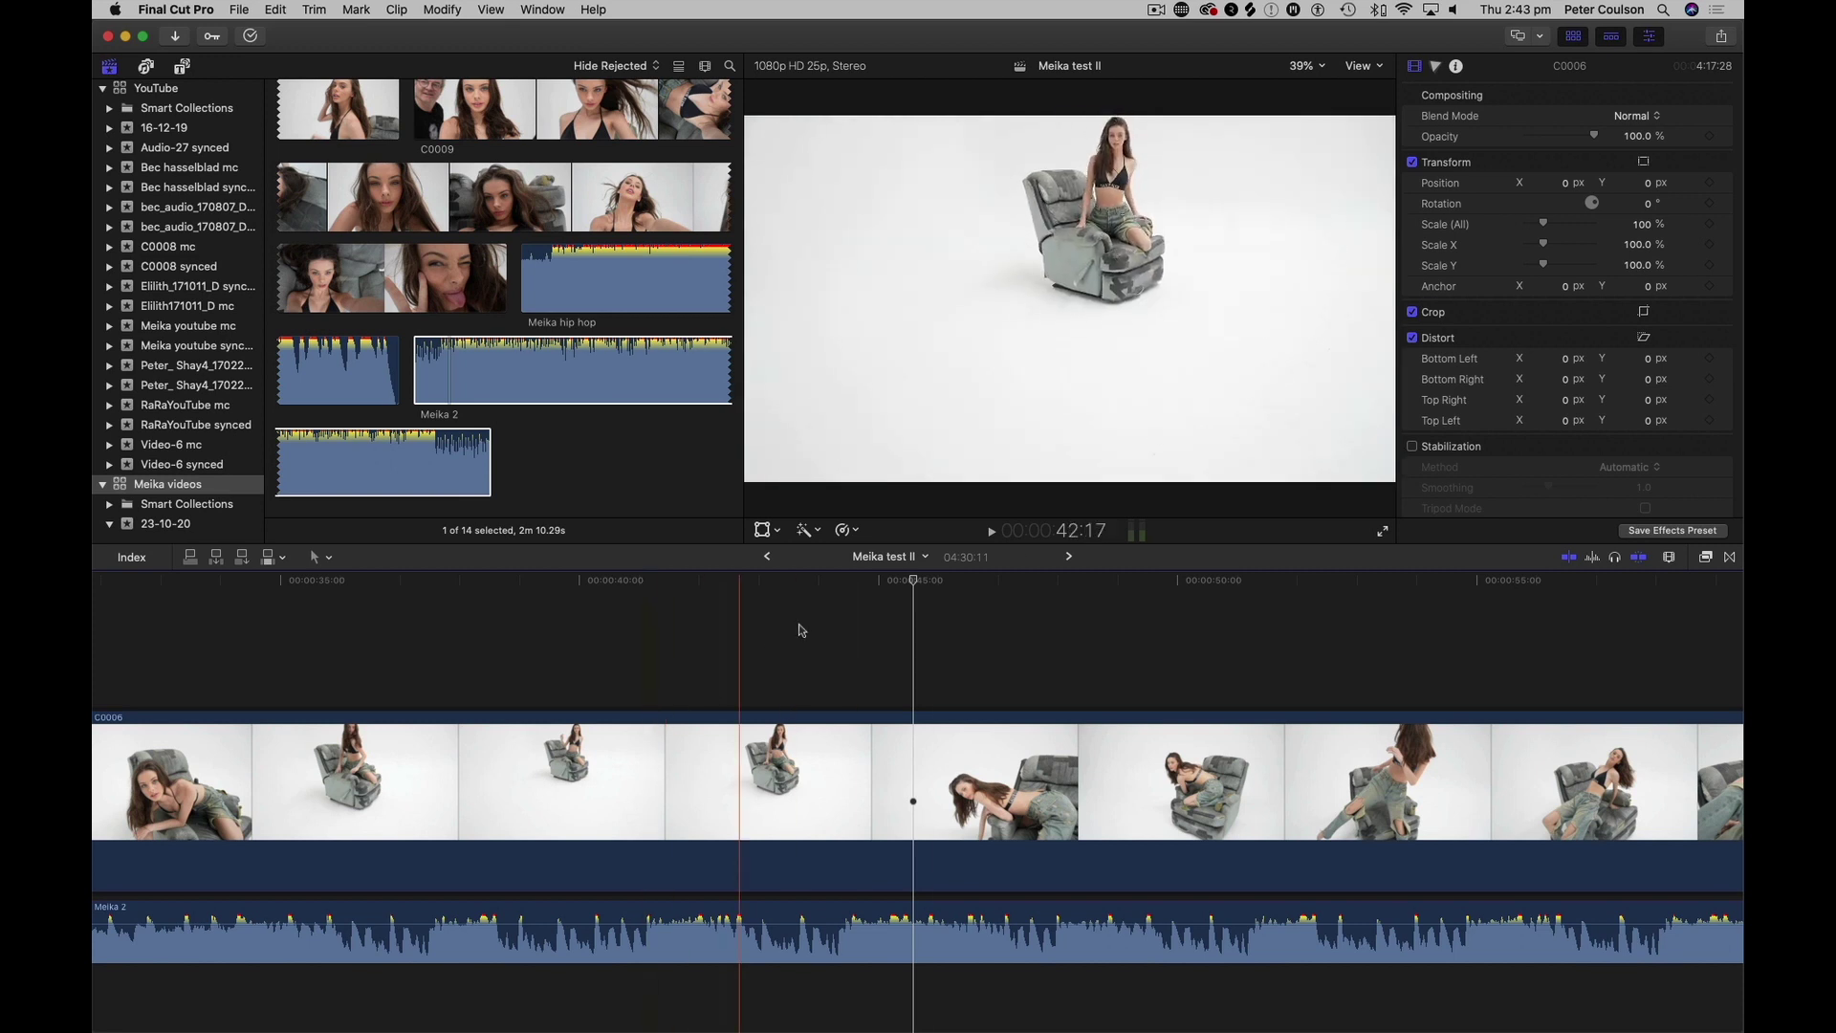
- Return to the Meika II project and disable the lower adjustment layer so the footage plays in colour
click(767, 556)
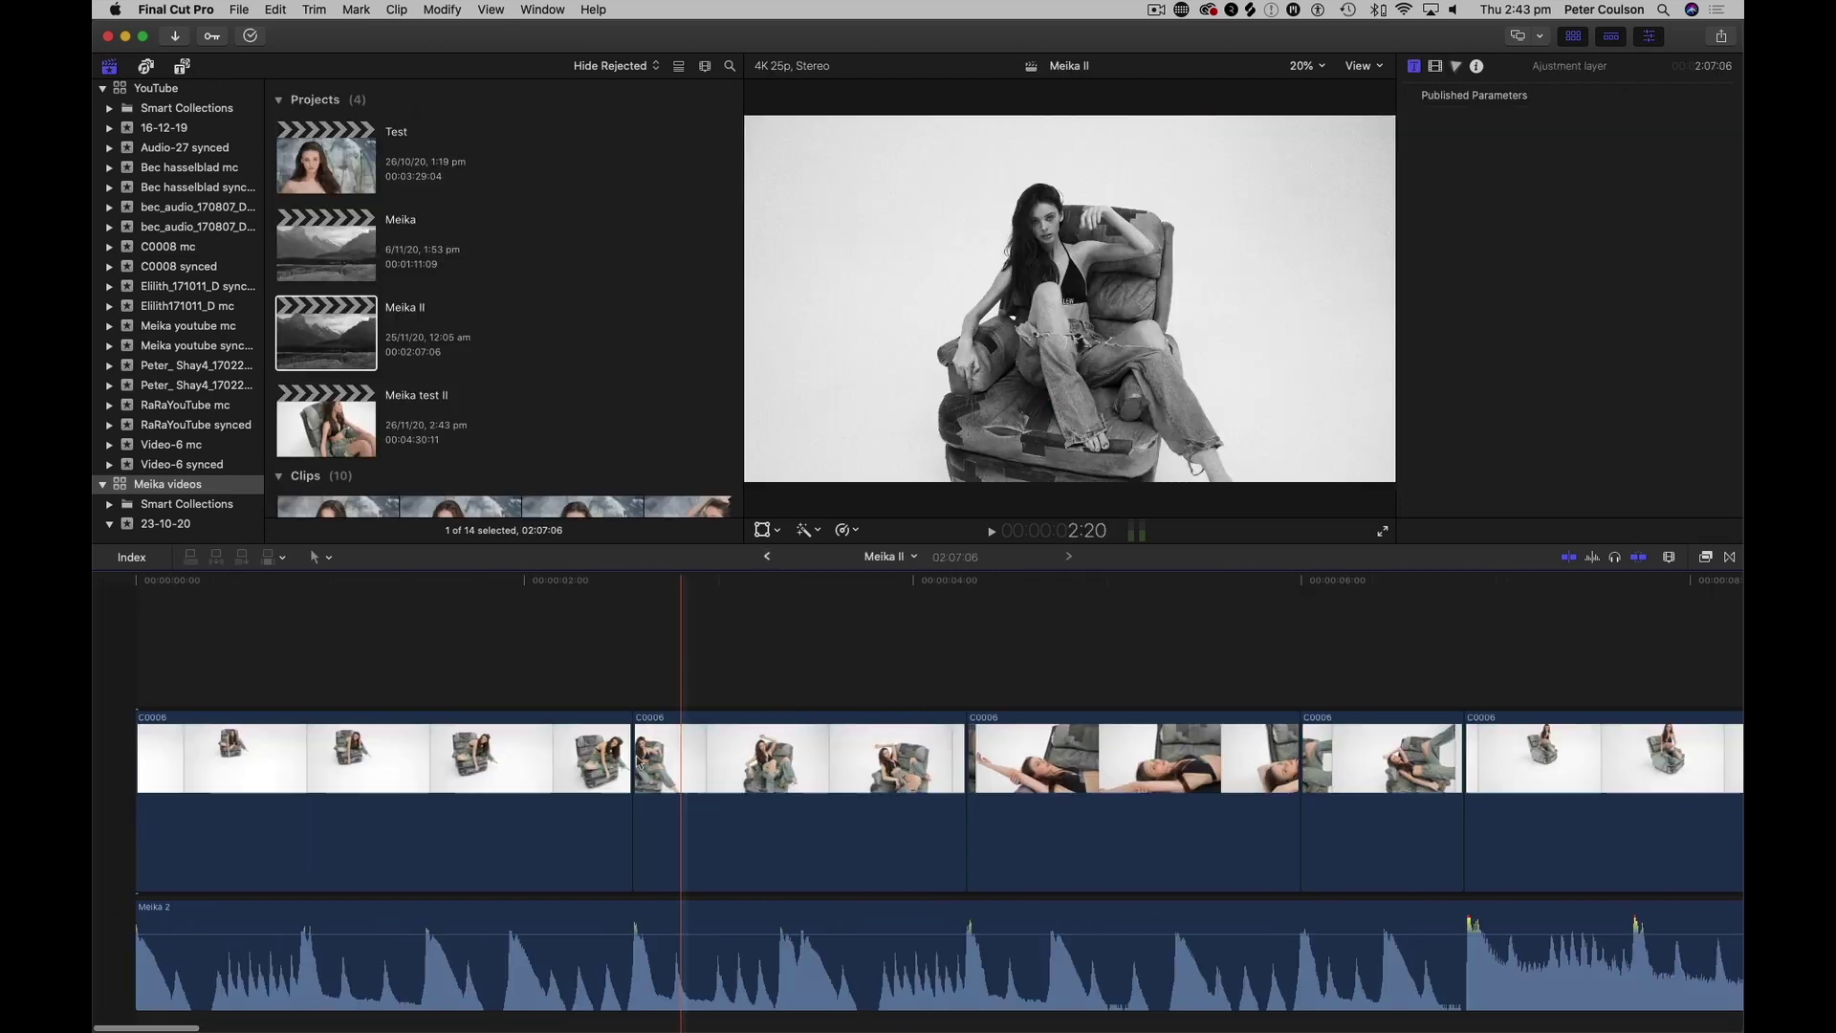
scroll(368, 676, up, 3)
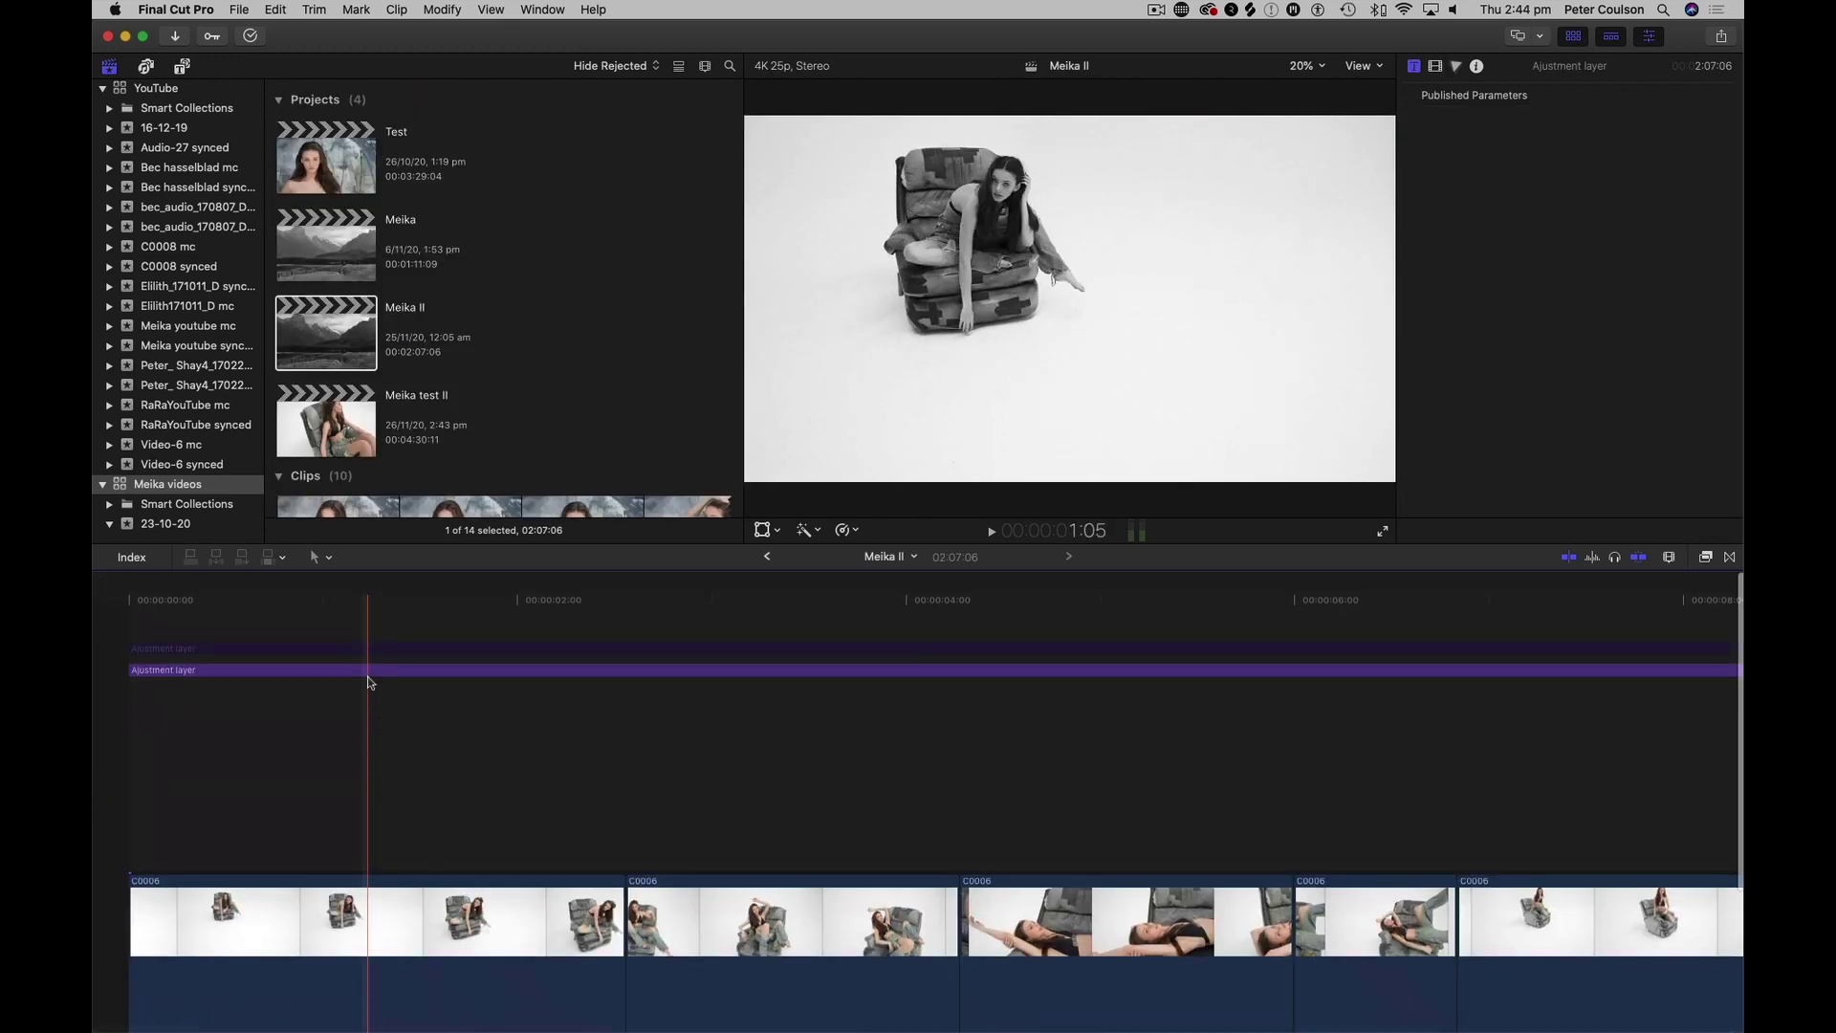
click(320, 652)
key(v)
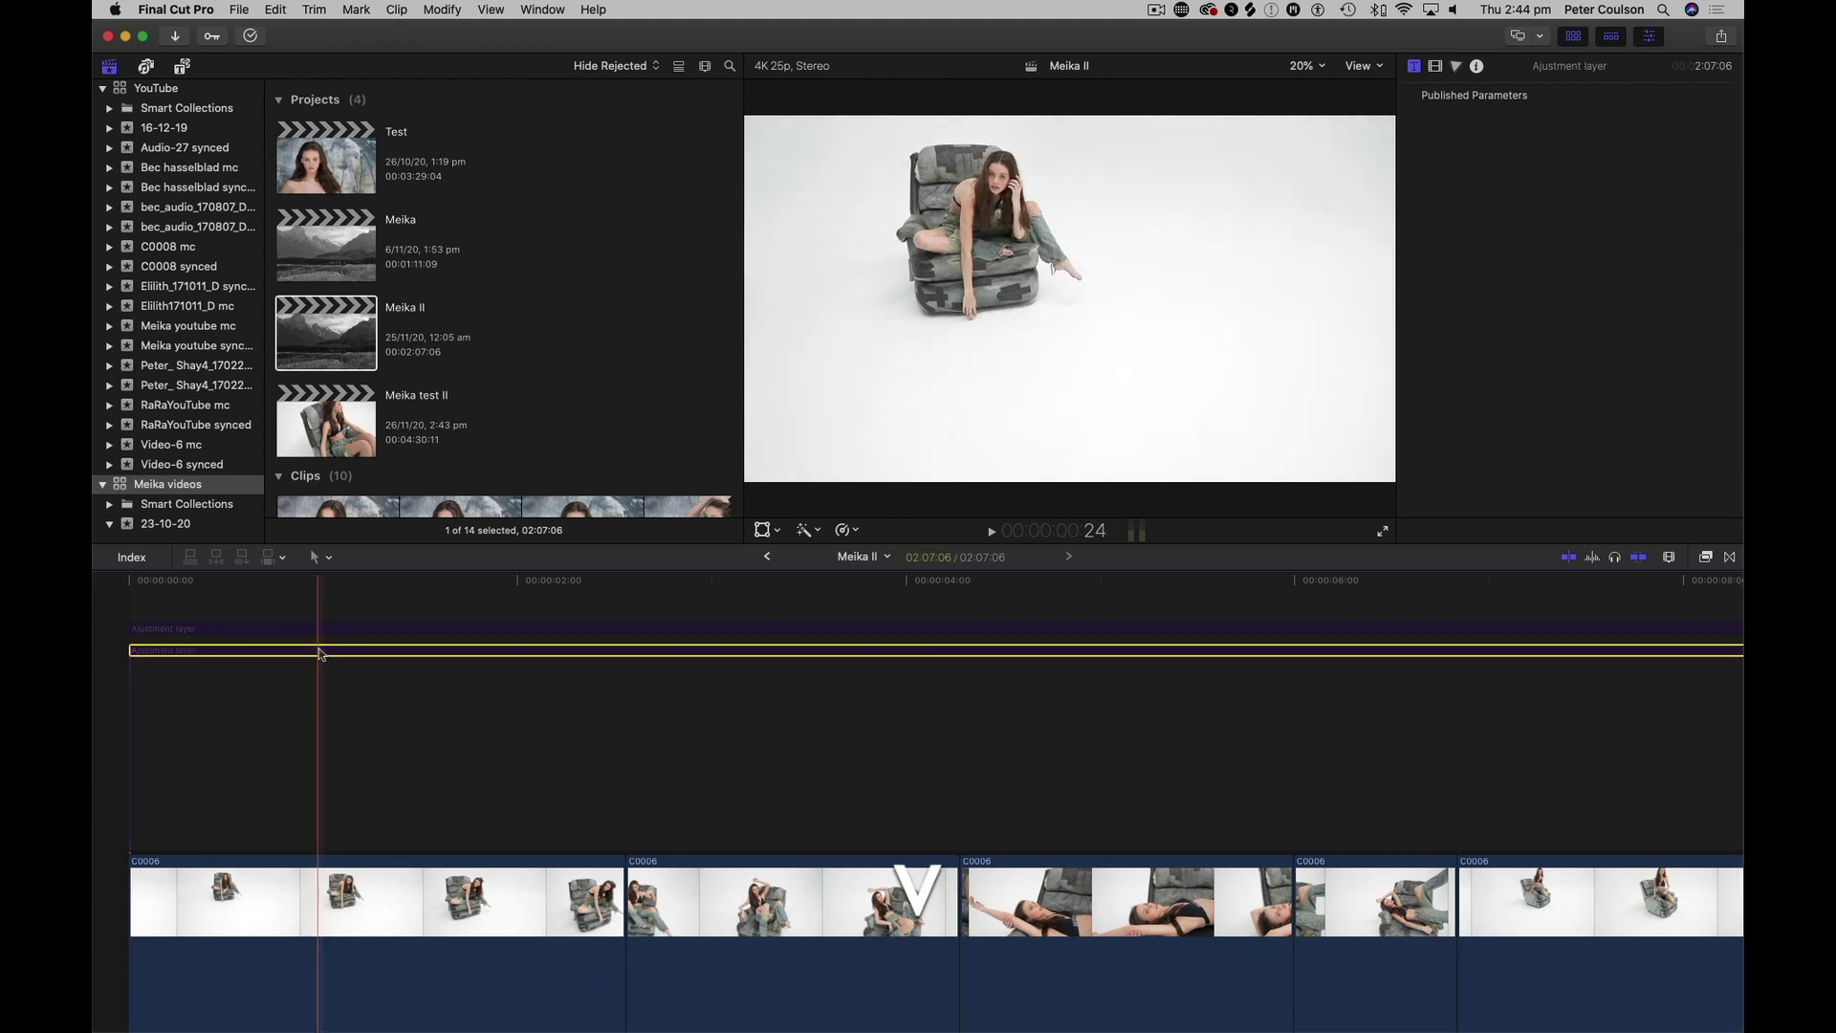
- Compare the shot near 9:00 with the Draw Mask copy of C0006 above the storyline disabled and enabled again
scroll(787, 746, right, 5)
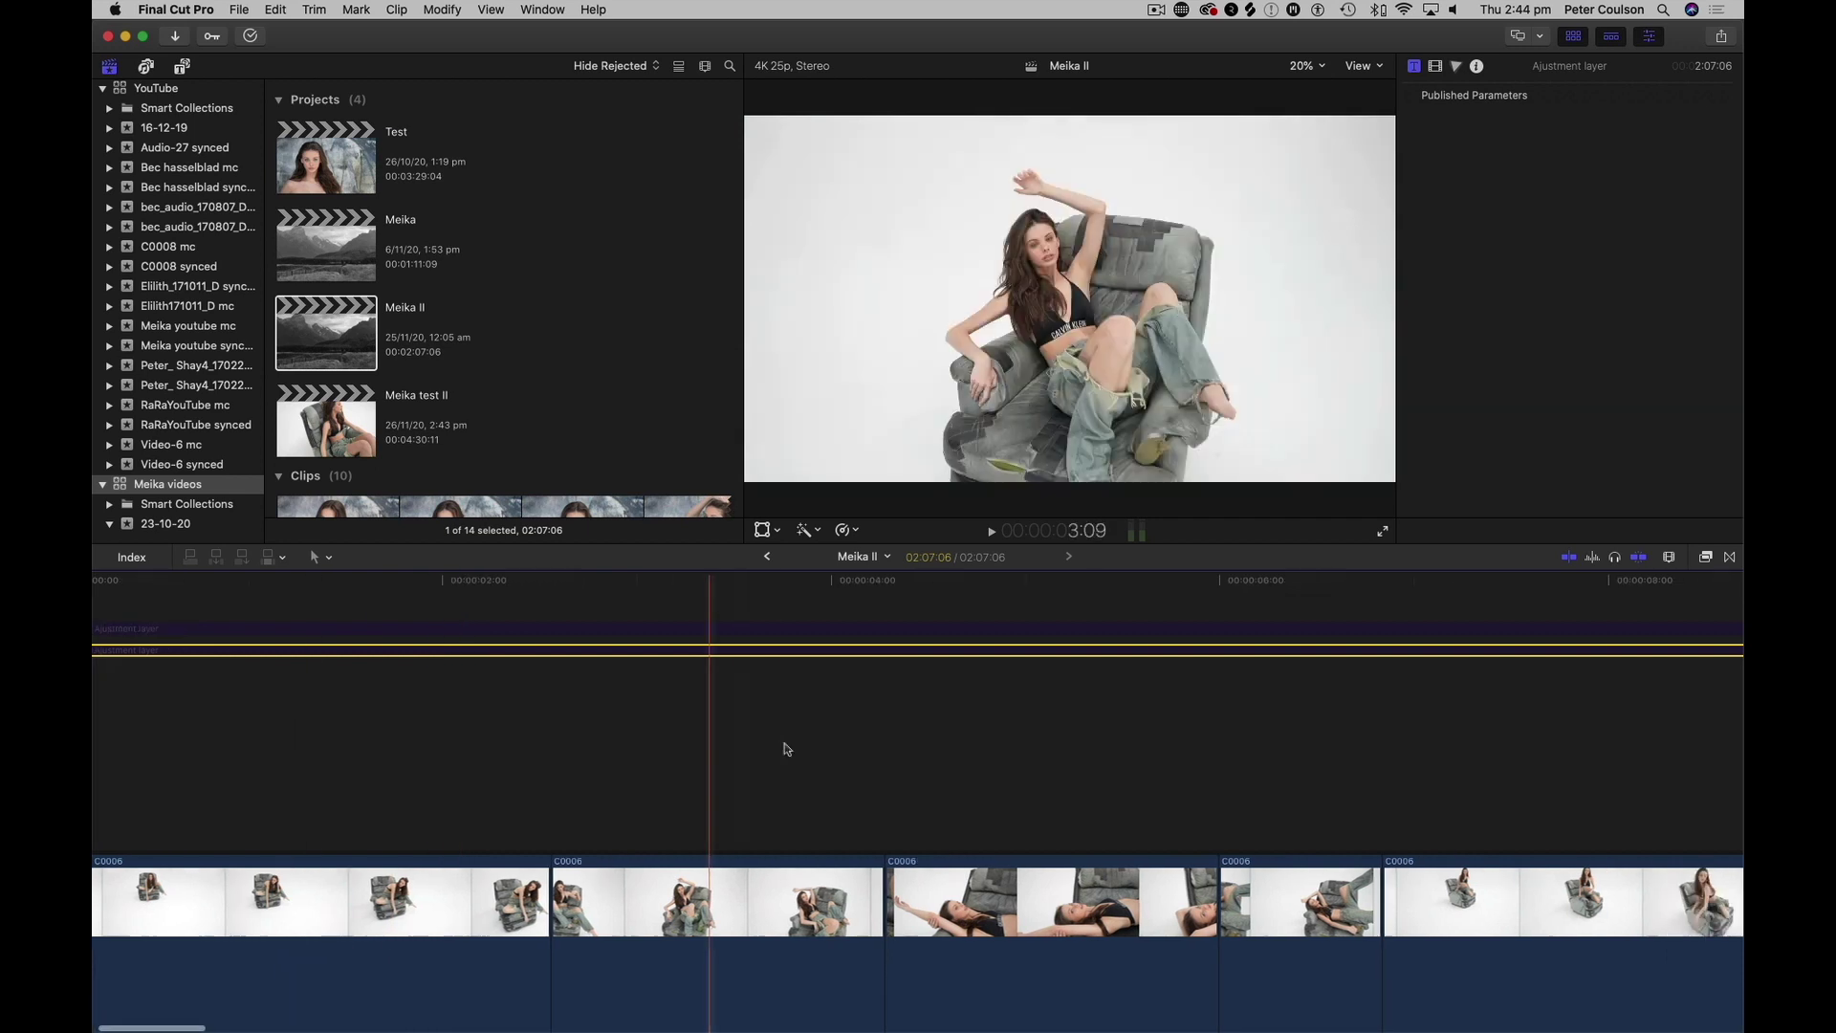
scroll(786, 749, right, 5)
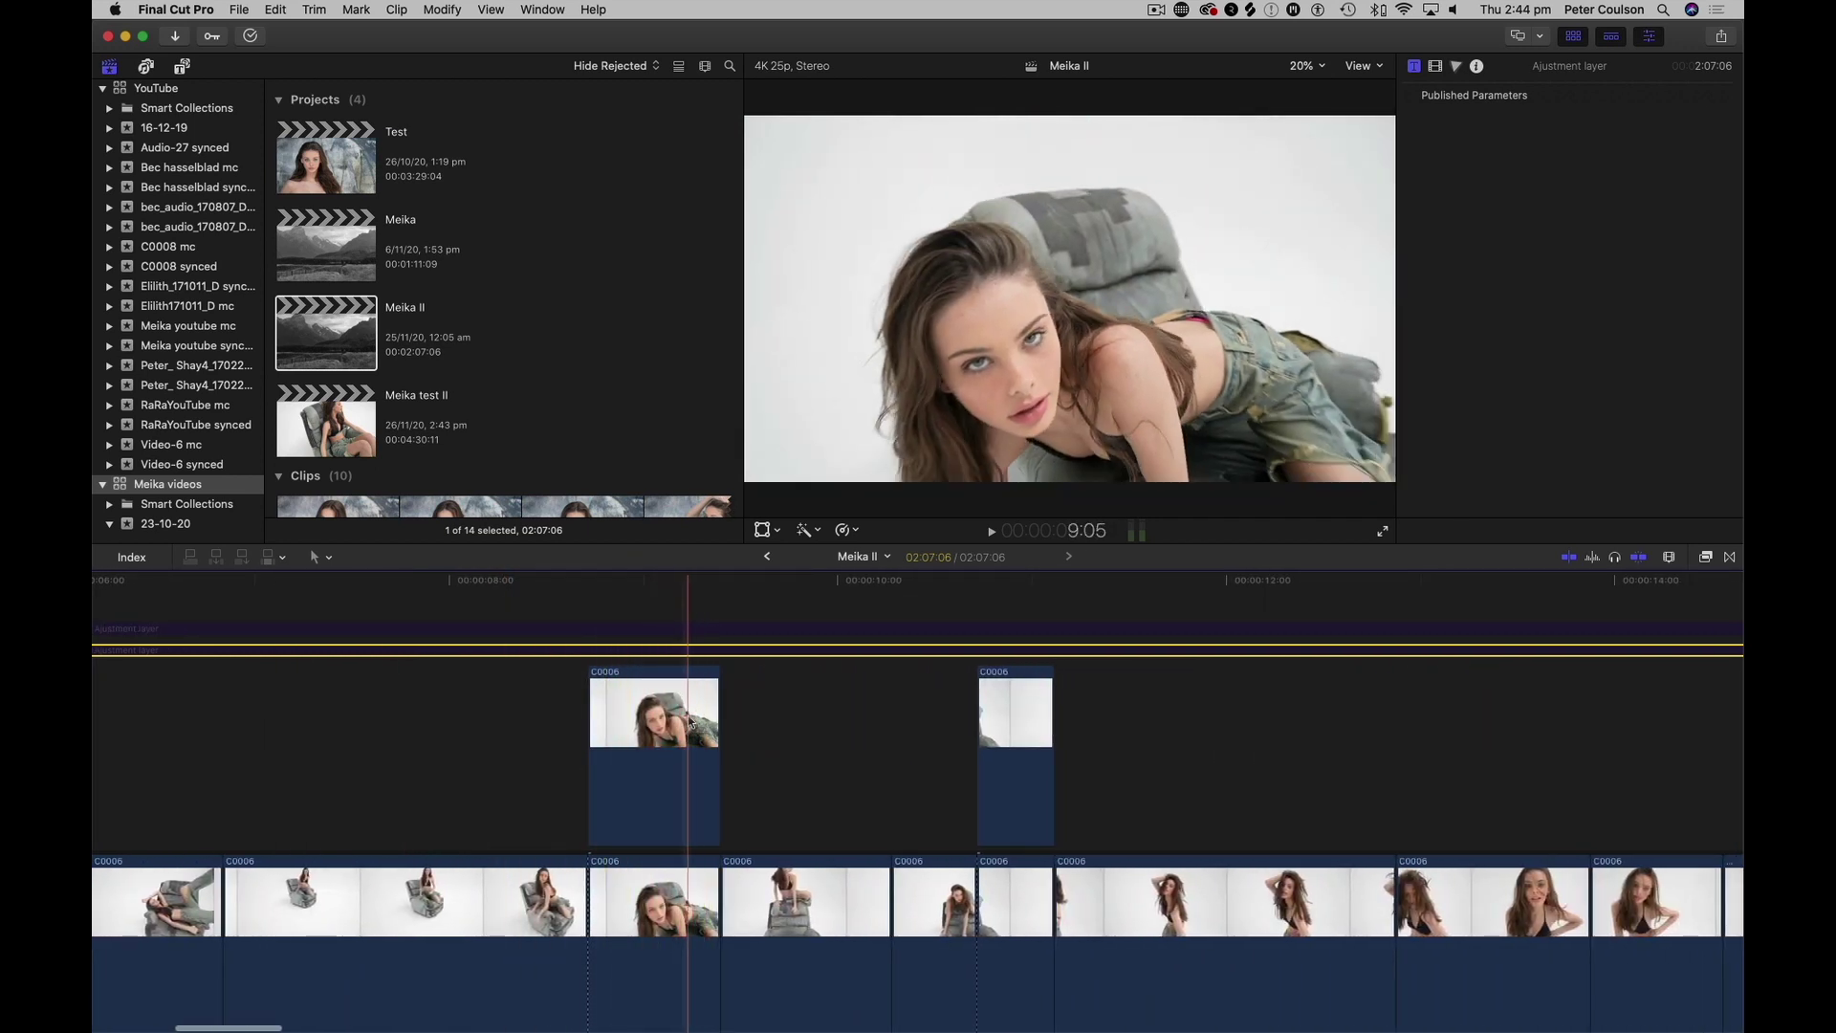
click(669, 770)
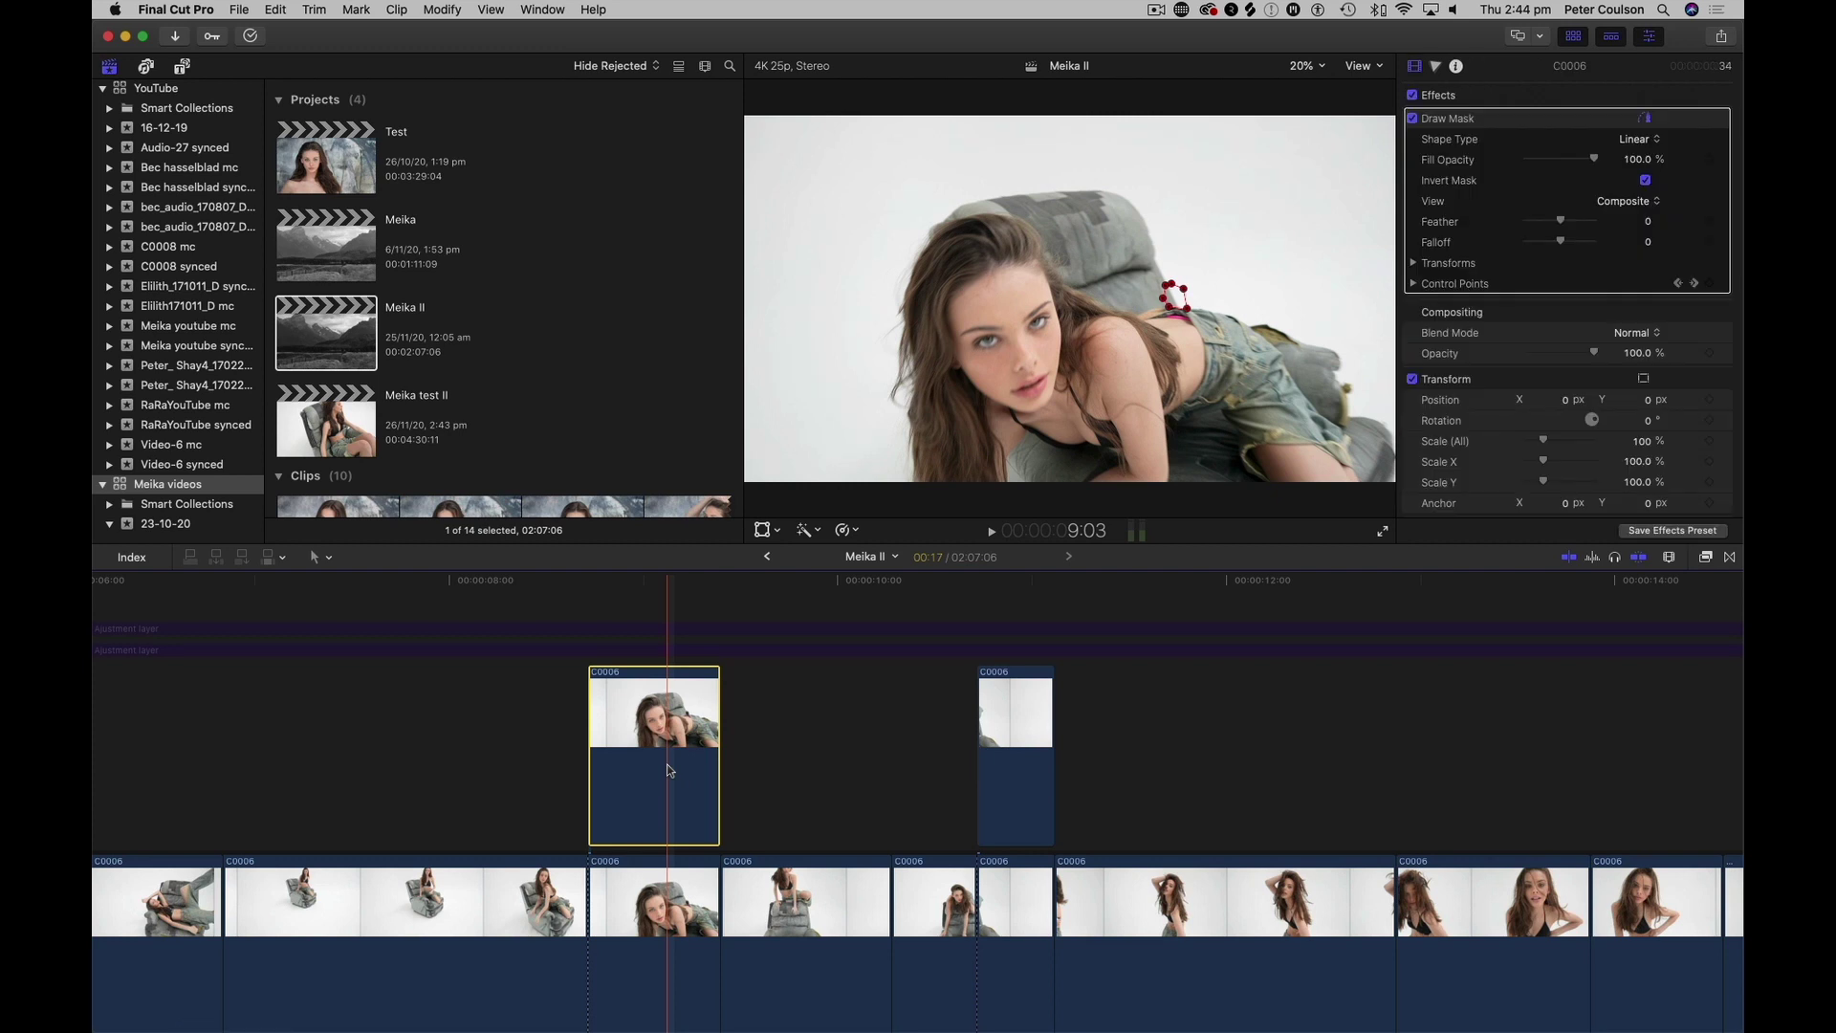
key(v)
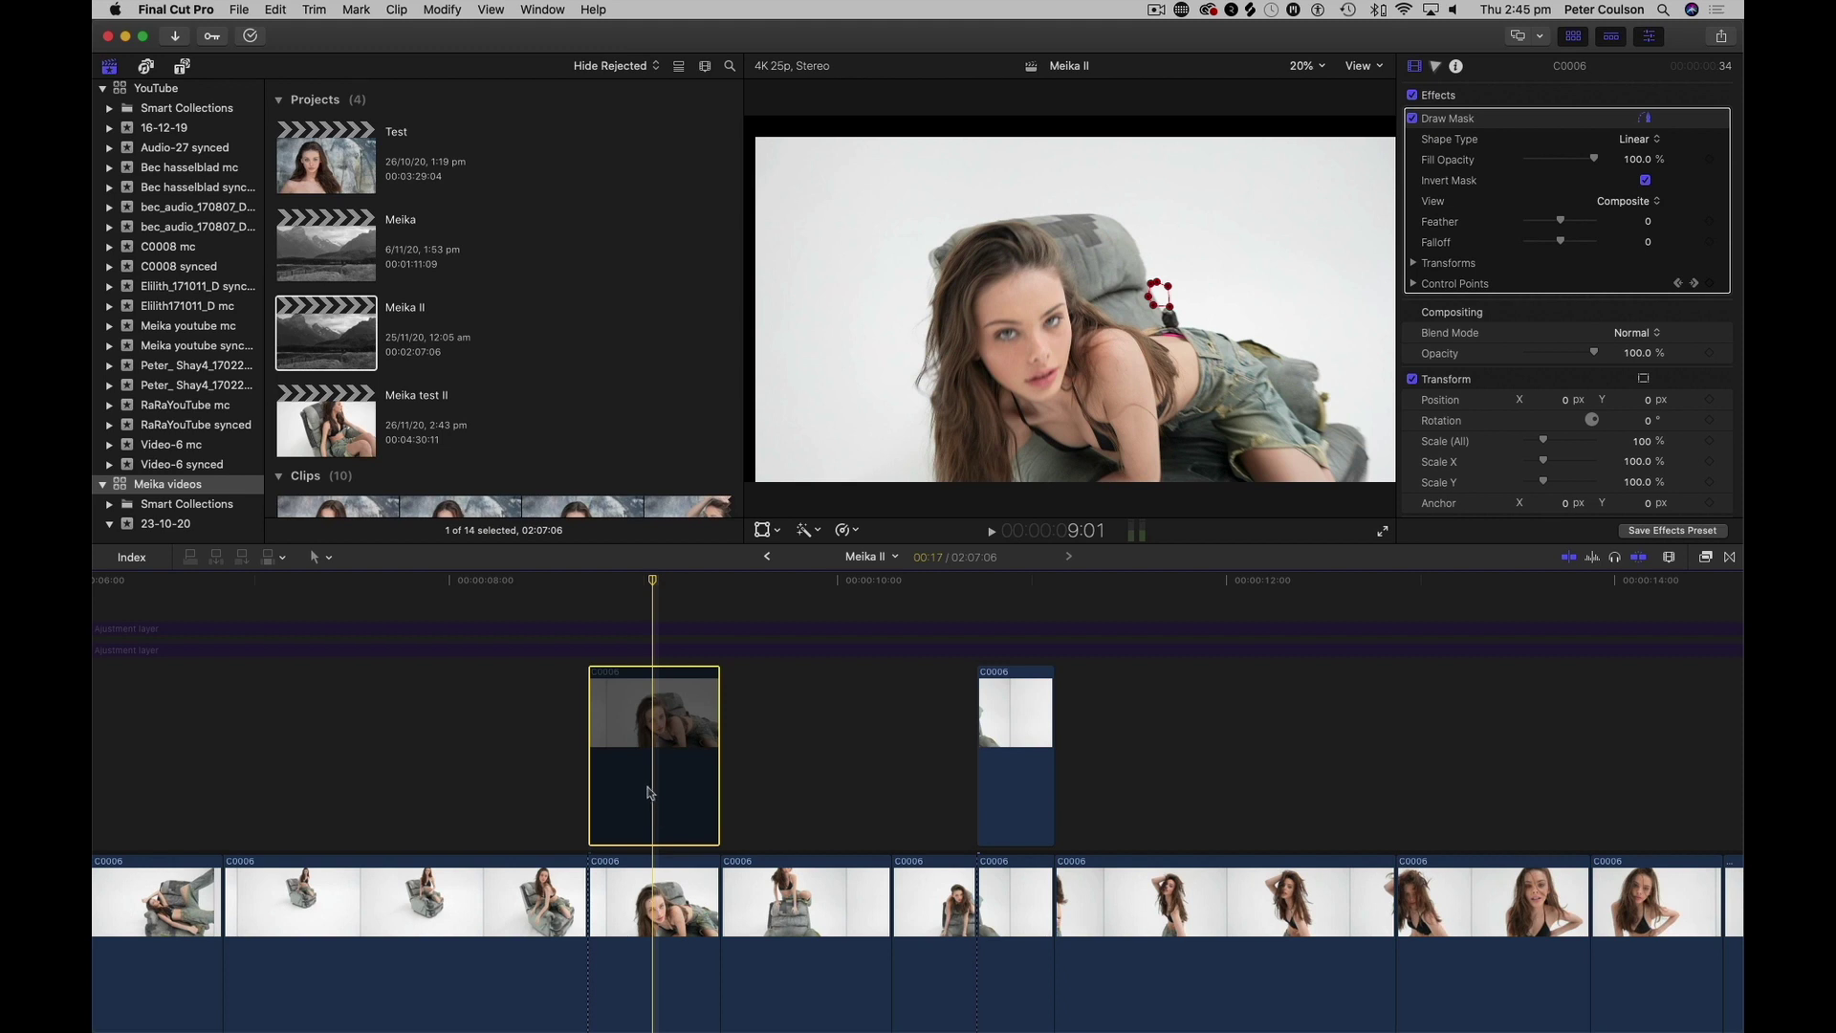
key(v)
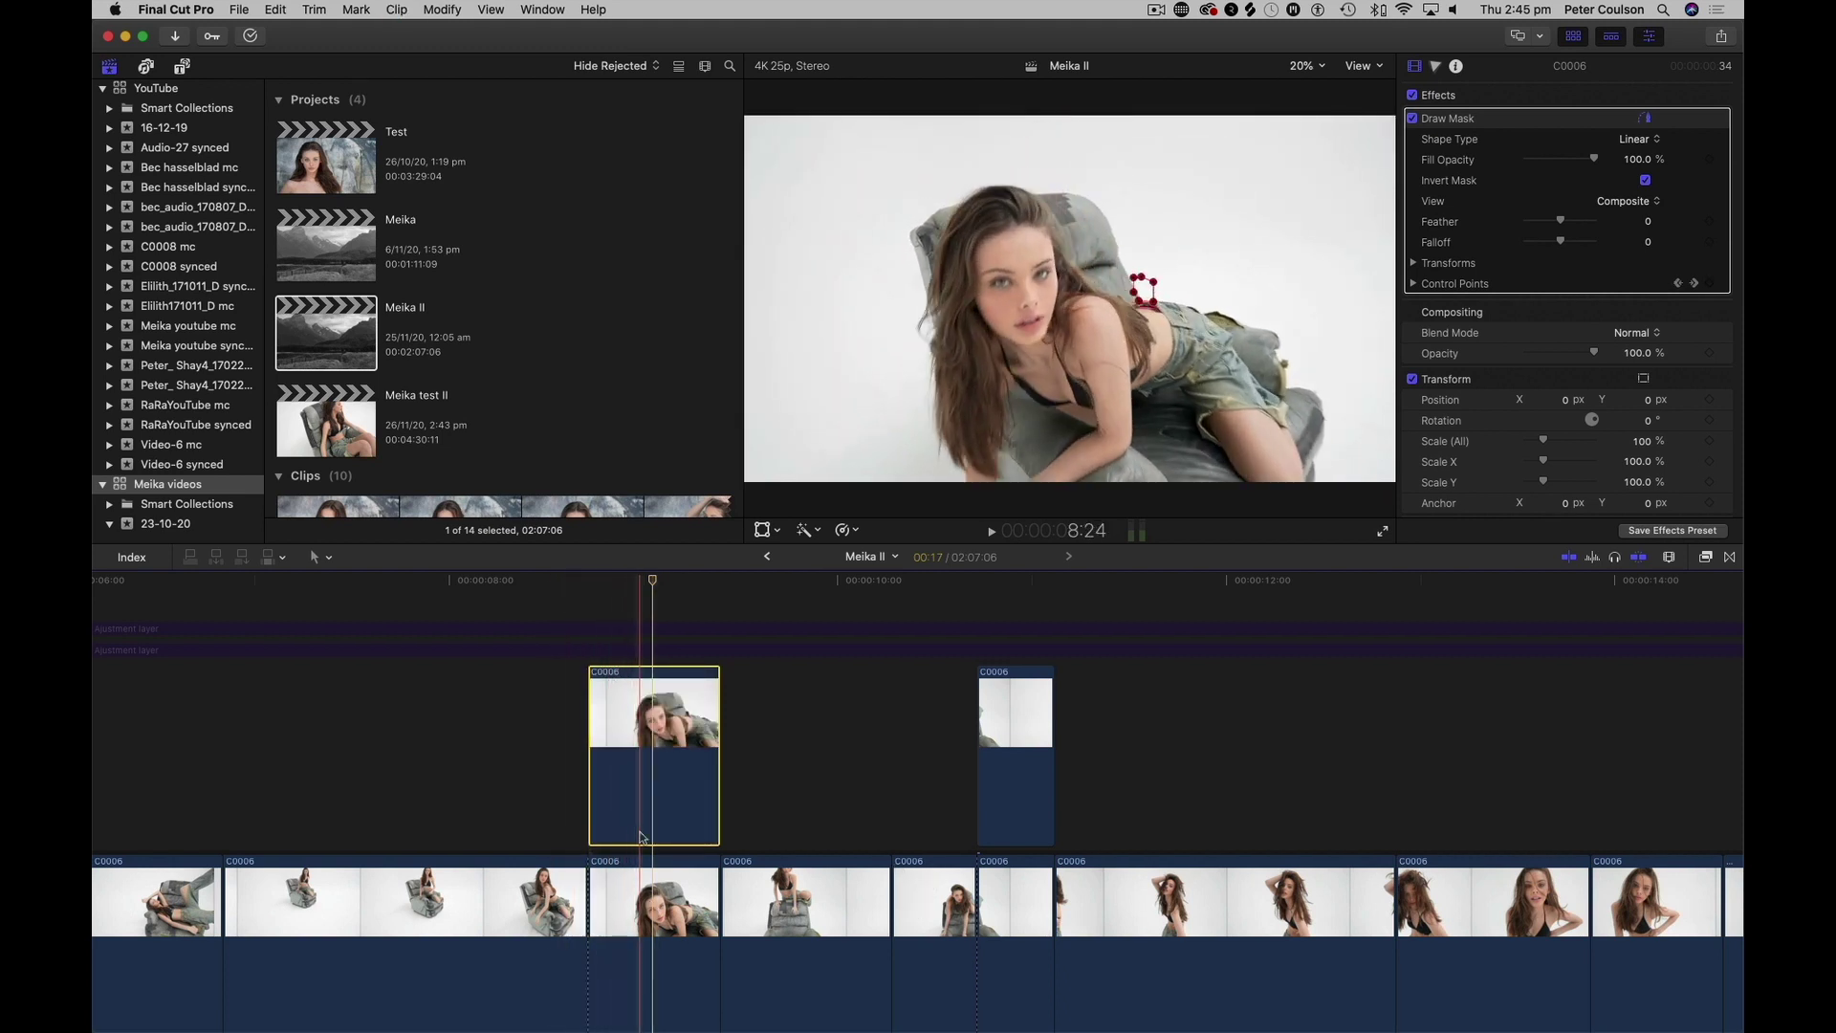
key(l)
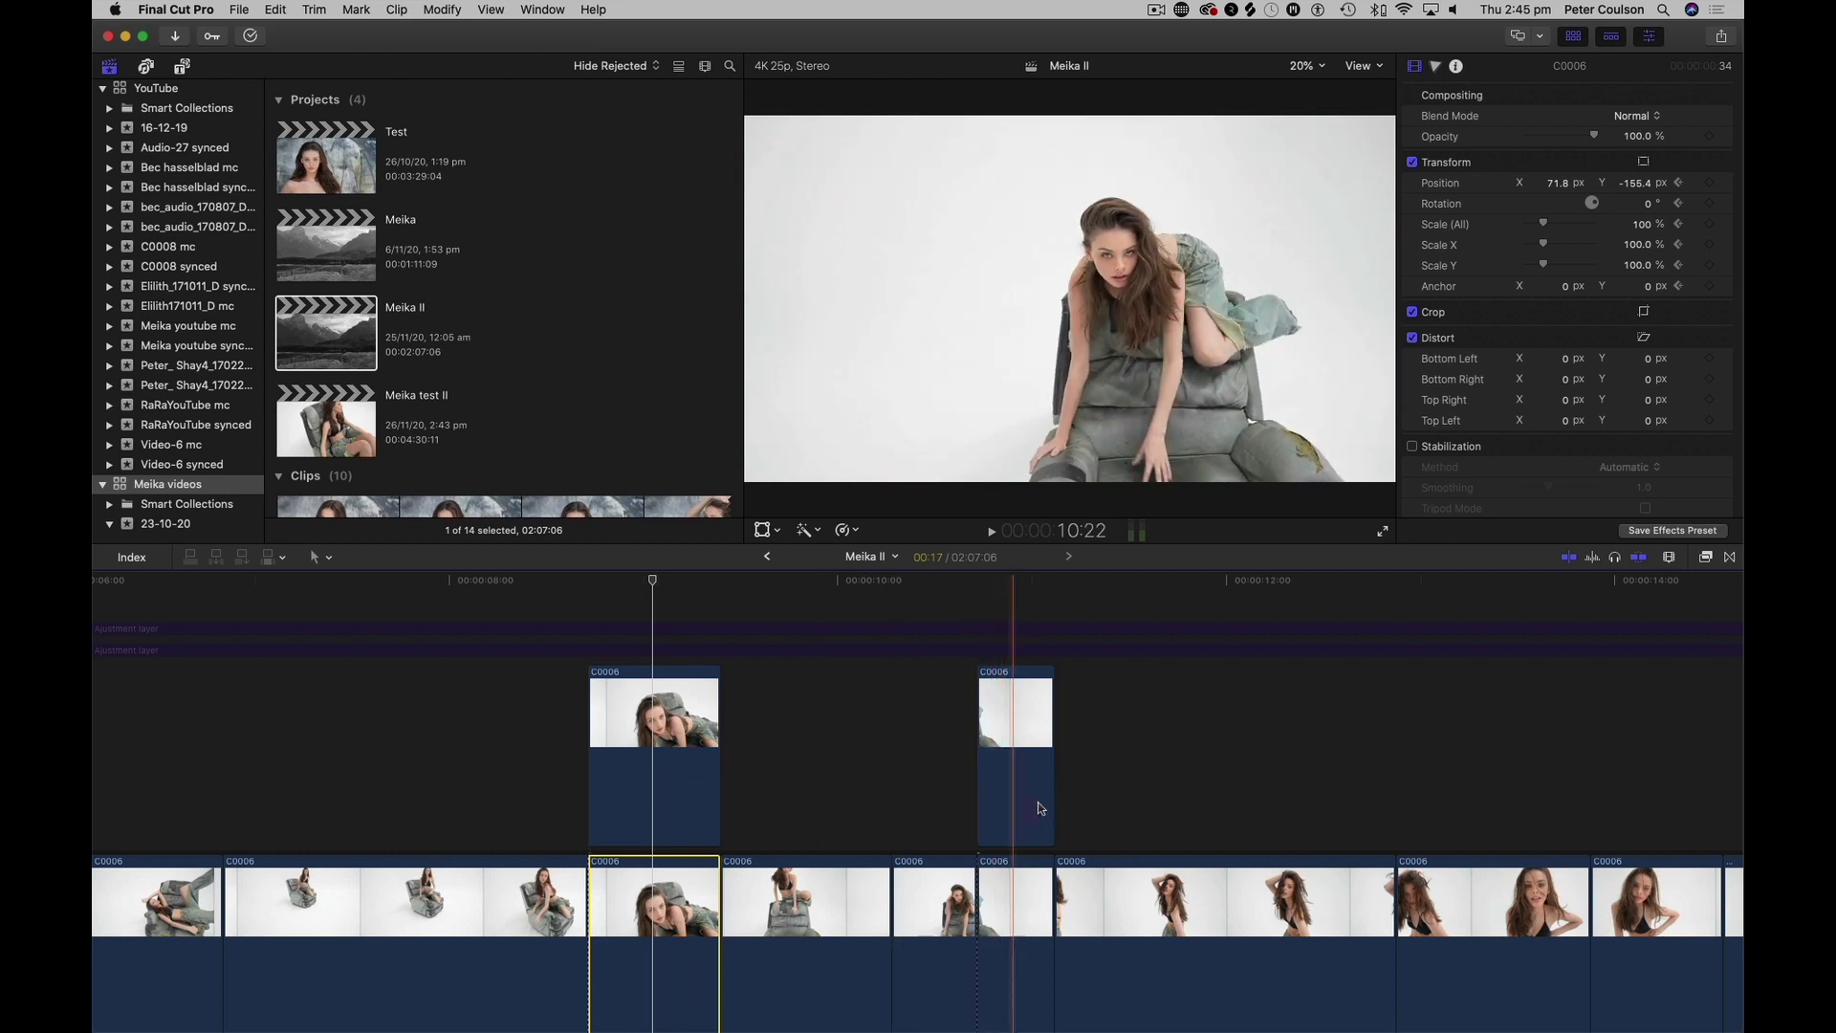
- Disable the masked C0006 copy above the storyline at about 25:07
scroll(1040, 808, right, 10)
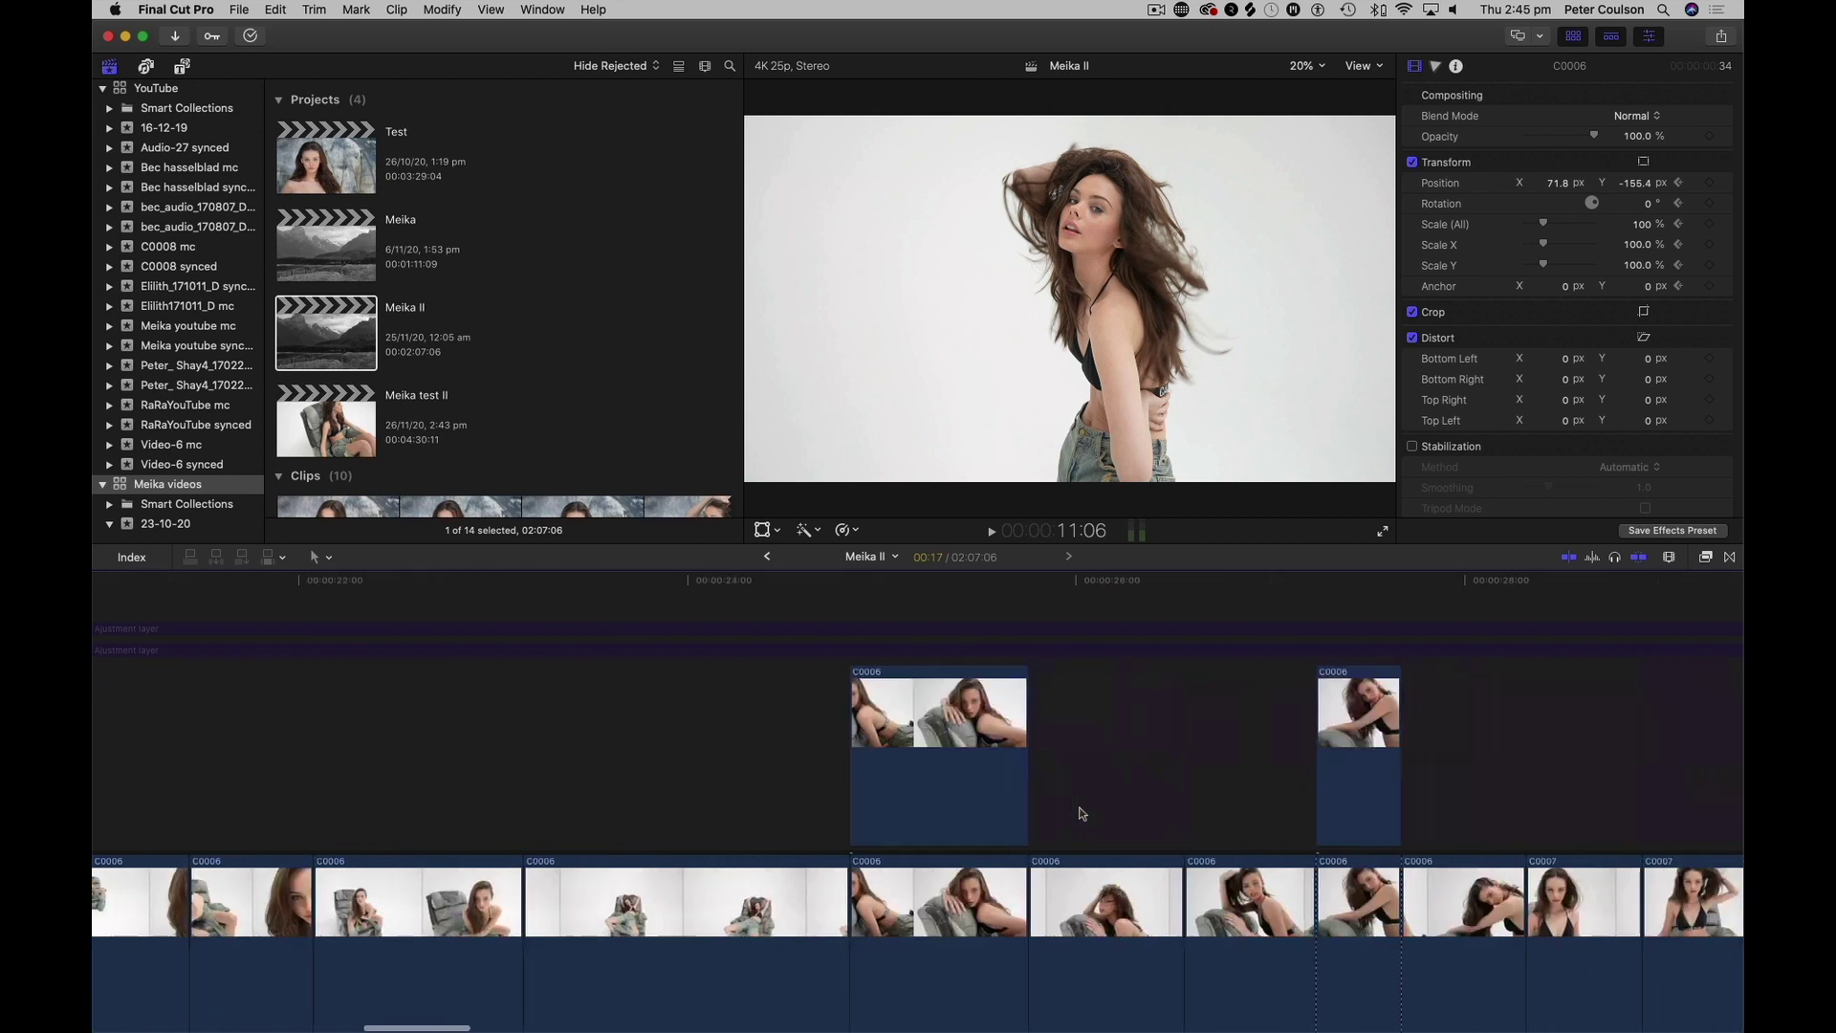
scroll(1082, 814, right, 2)
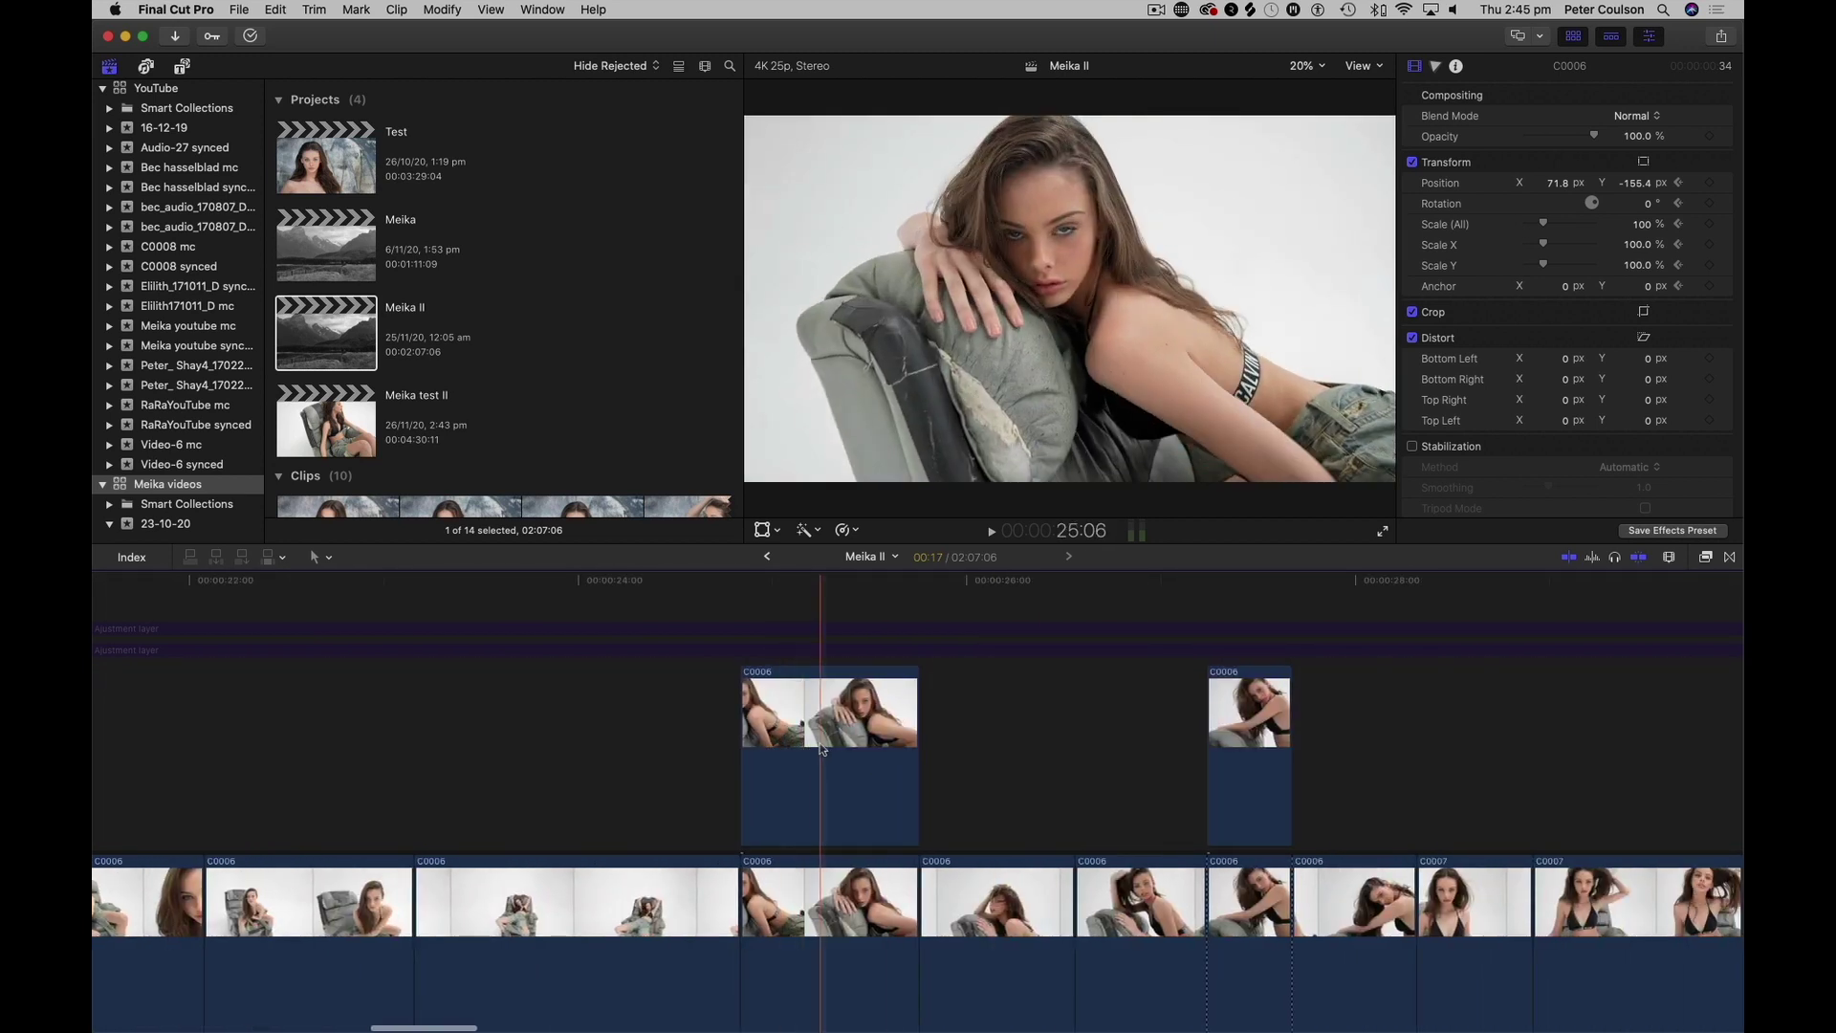
key(v)
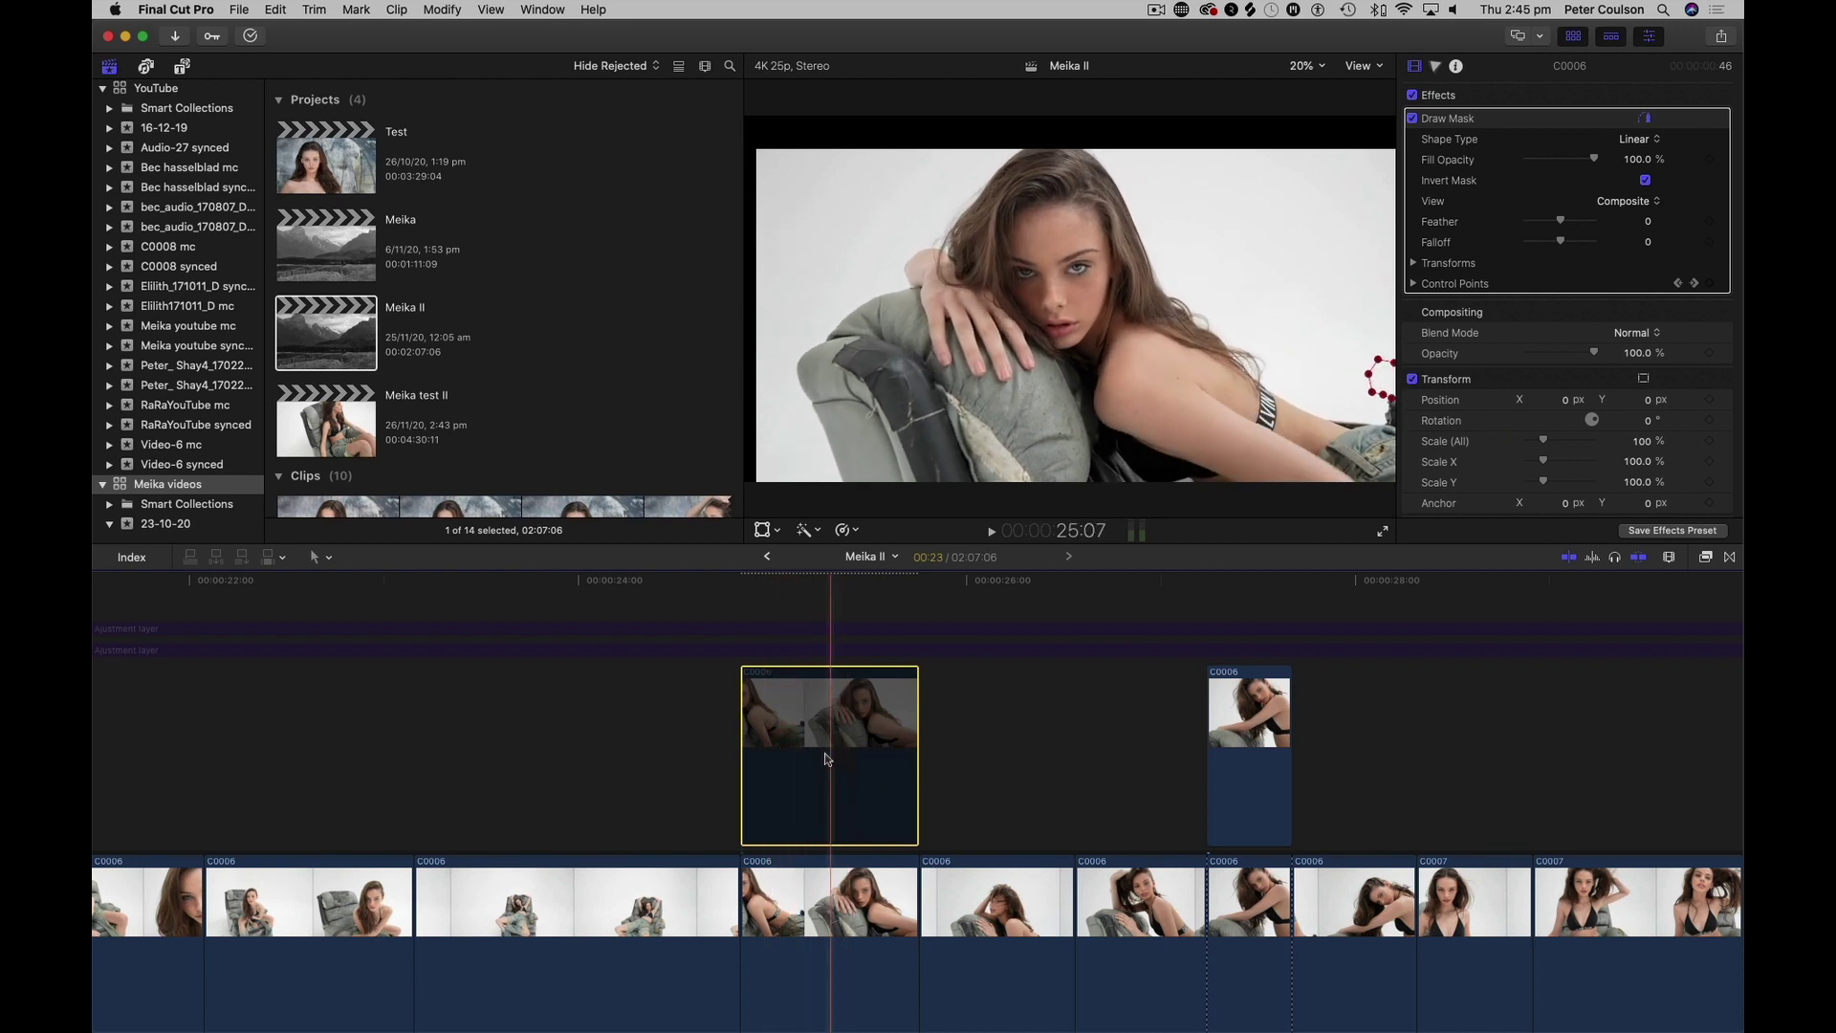
- Enable the masked C0006 copy at about 25:08 again and select the storyline clip beneath it
key(v)
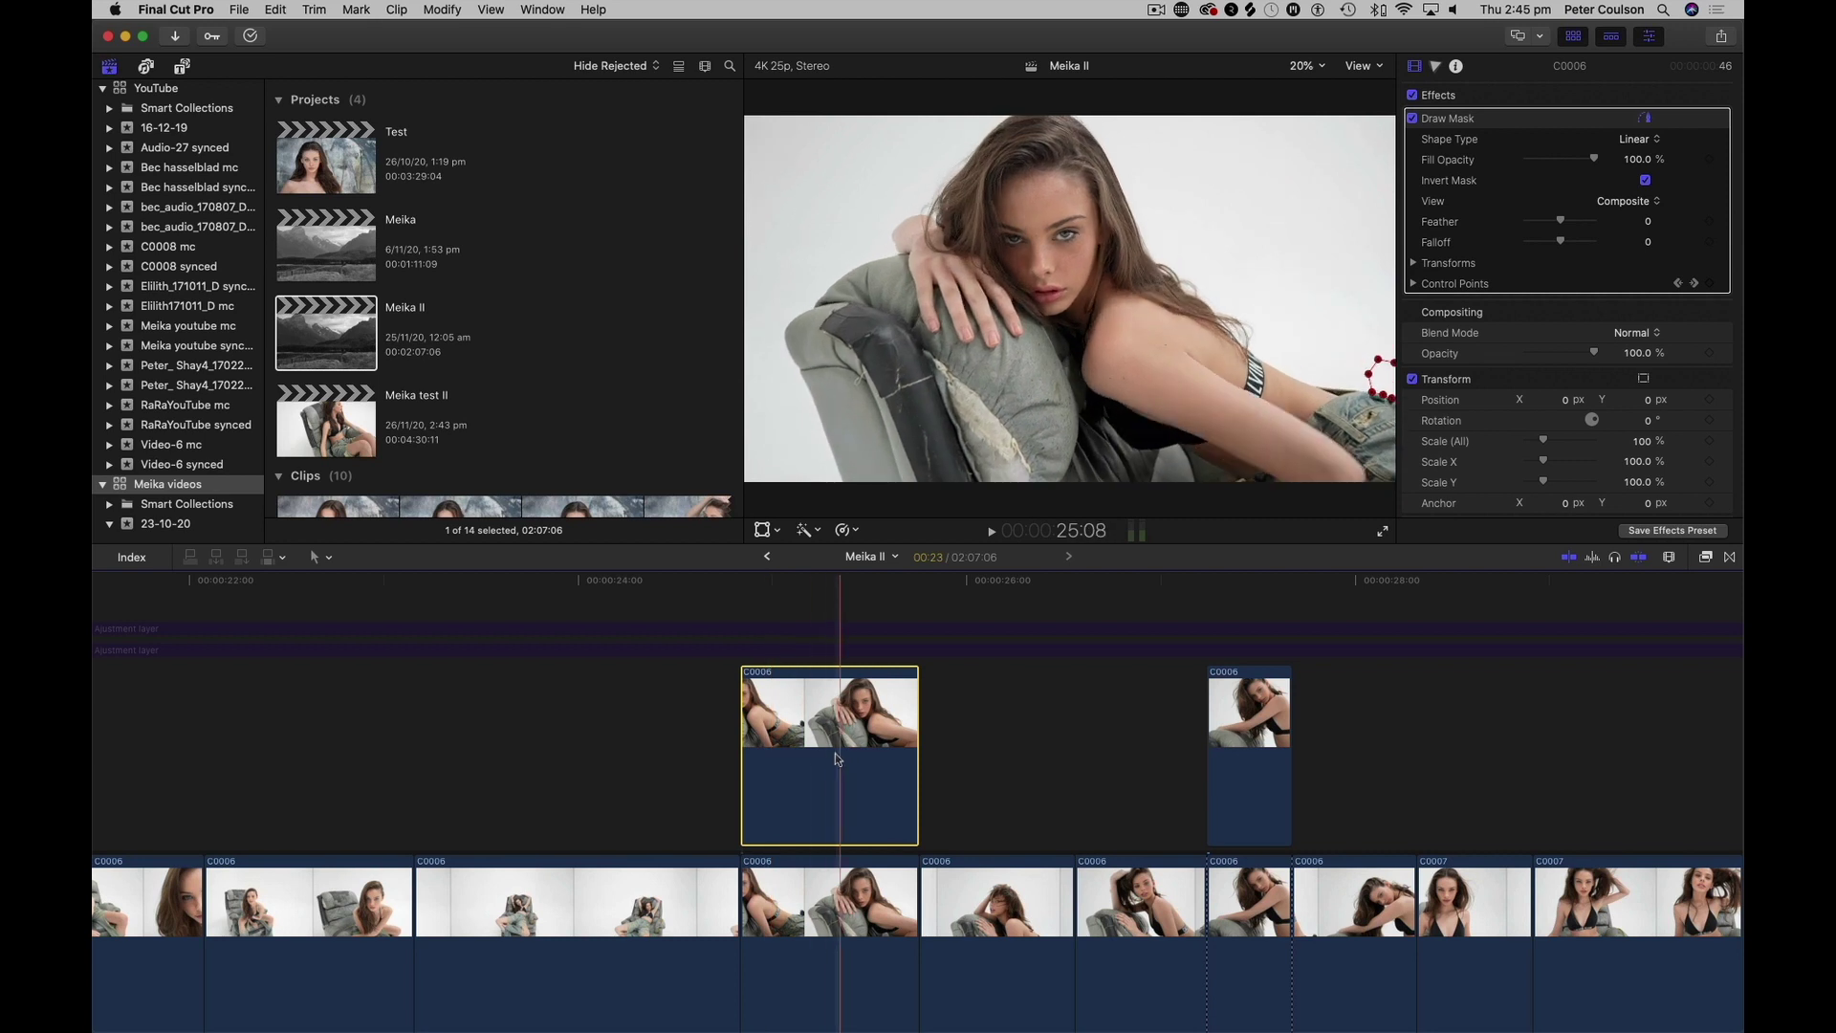
click(806, 902)
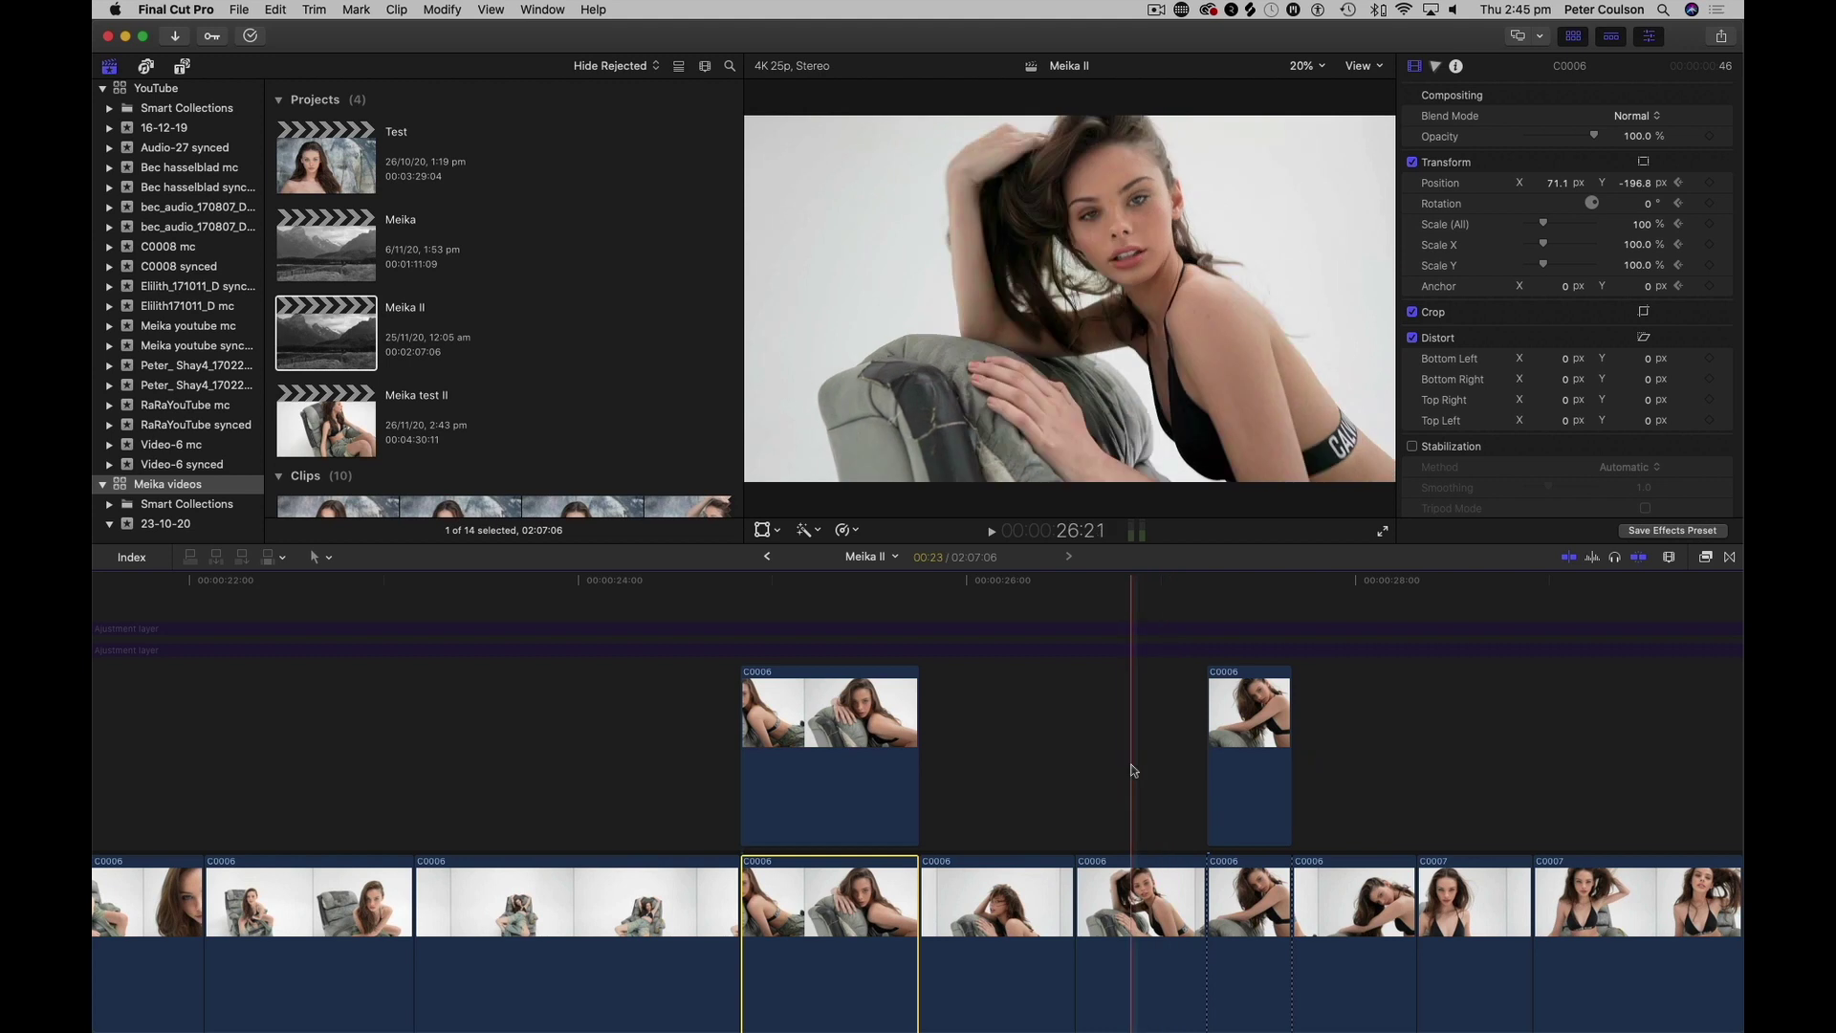
- Look through the rest of the Meika II timeline for layered clips and return to the opening shots
scroll(1131, 770, right, 10)
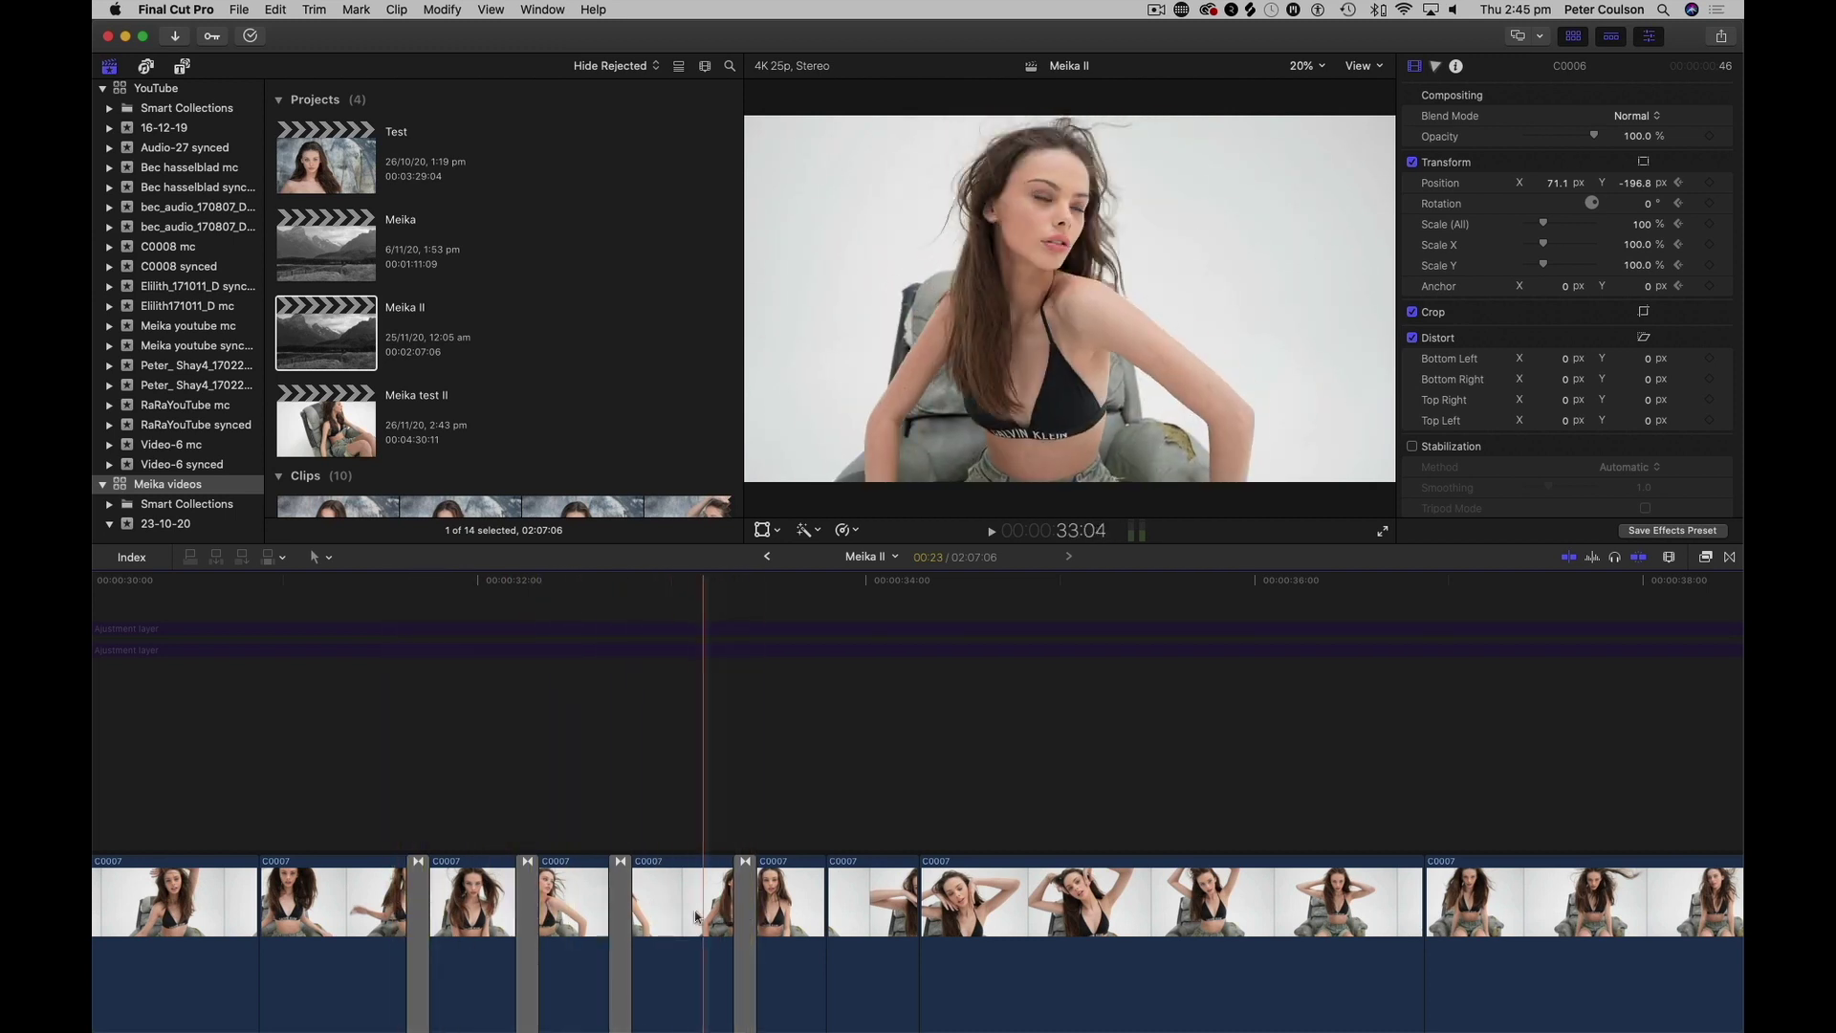
scroll(986, 854, right, 10)
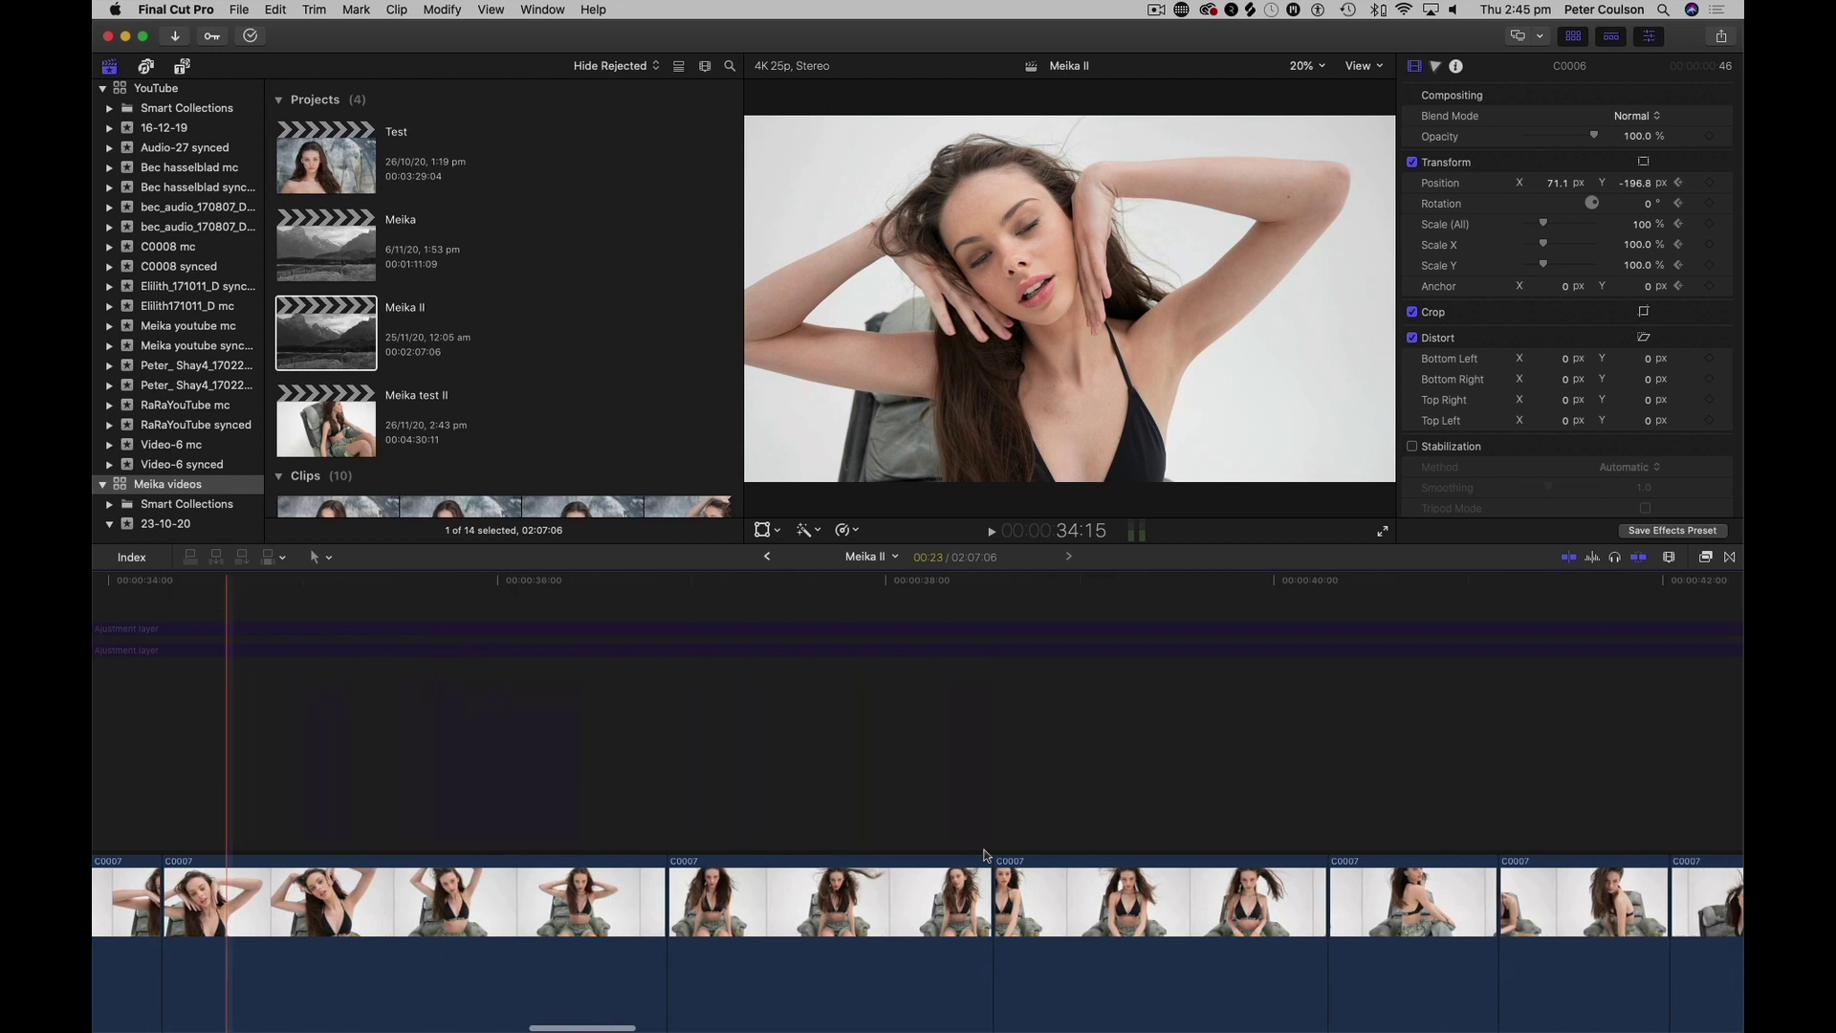
scroll(986, 854, right, 20)
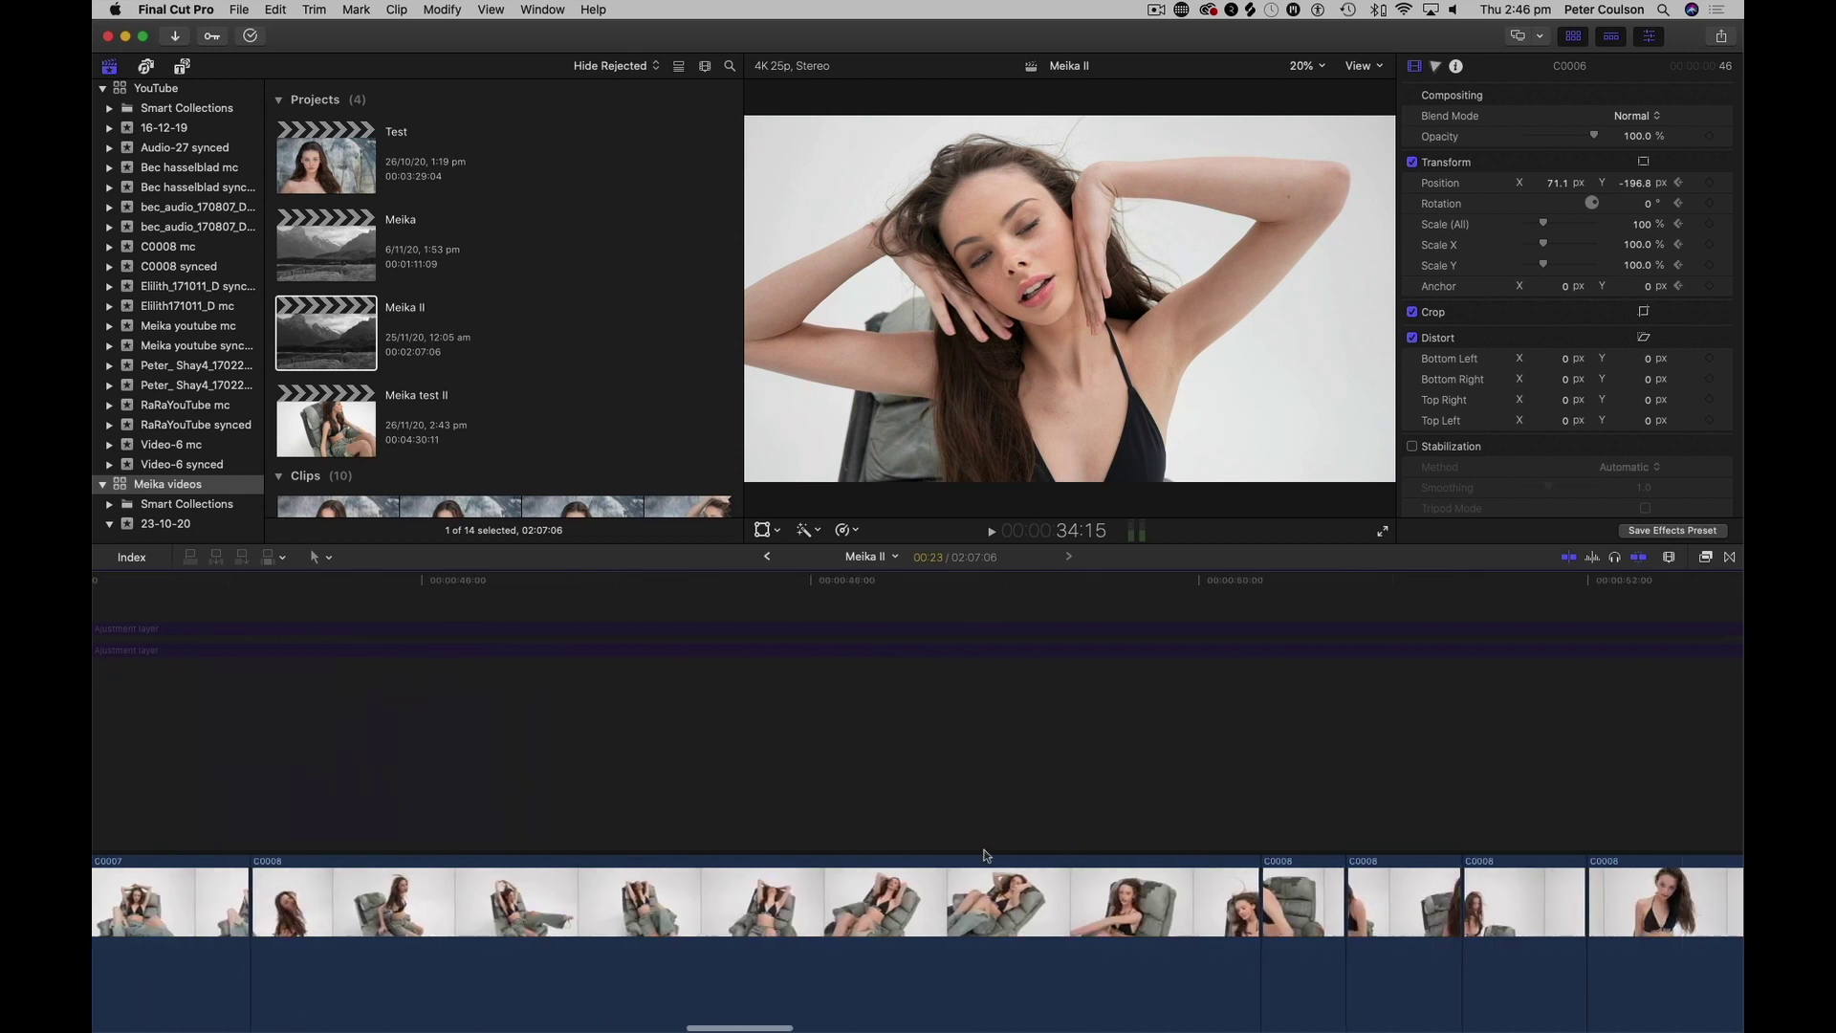
scroll(986, 854, right, 20)
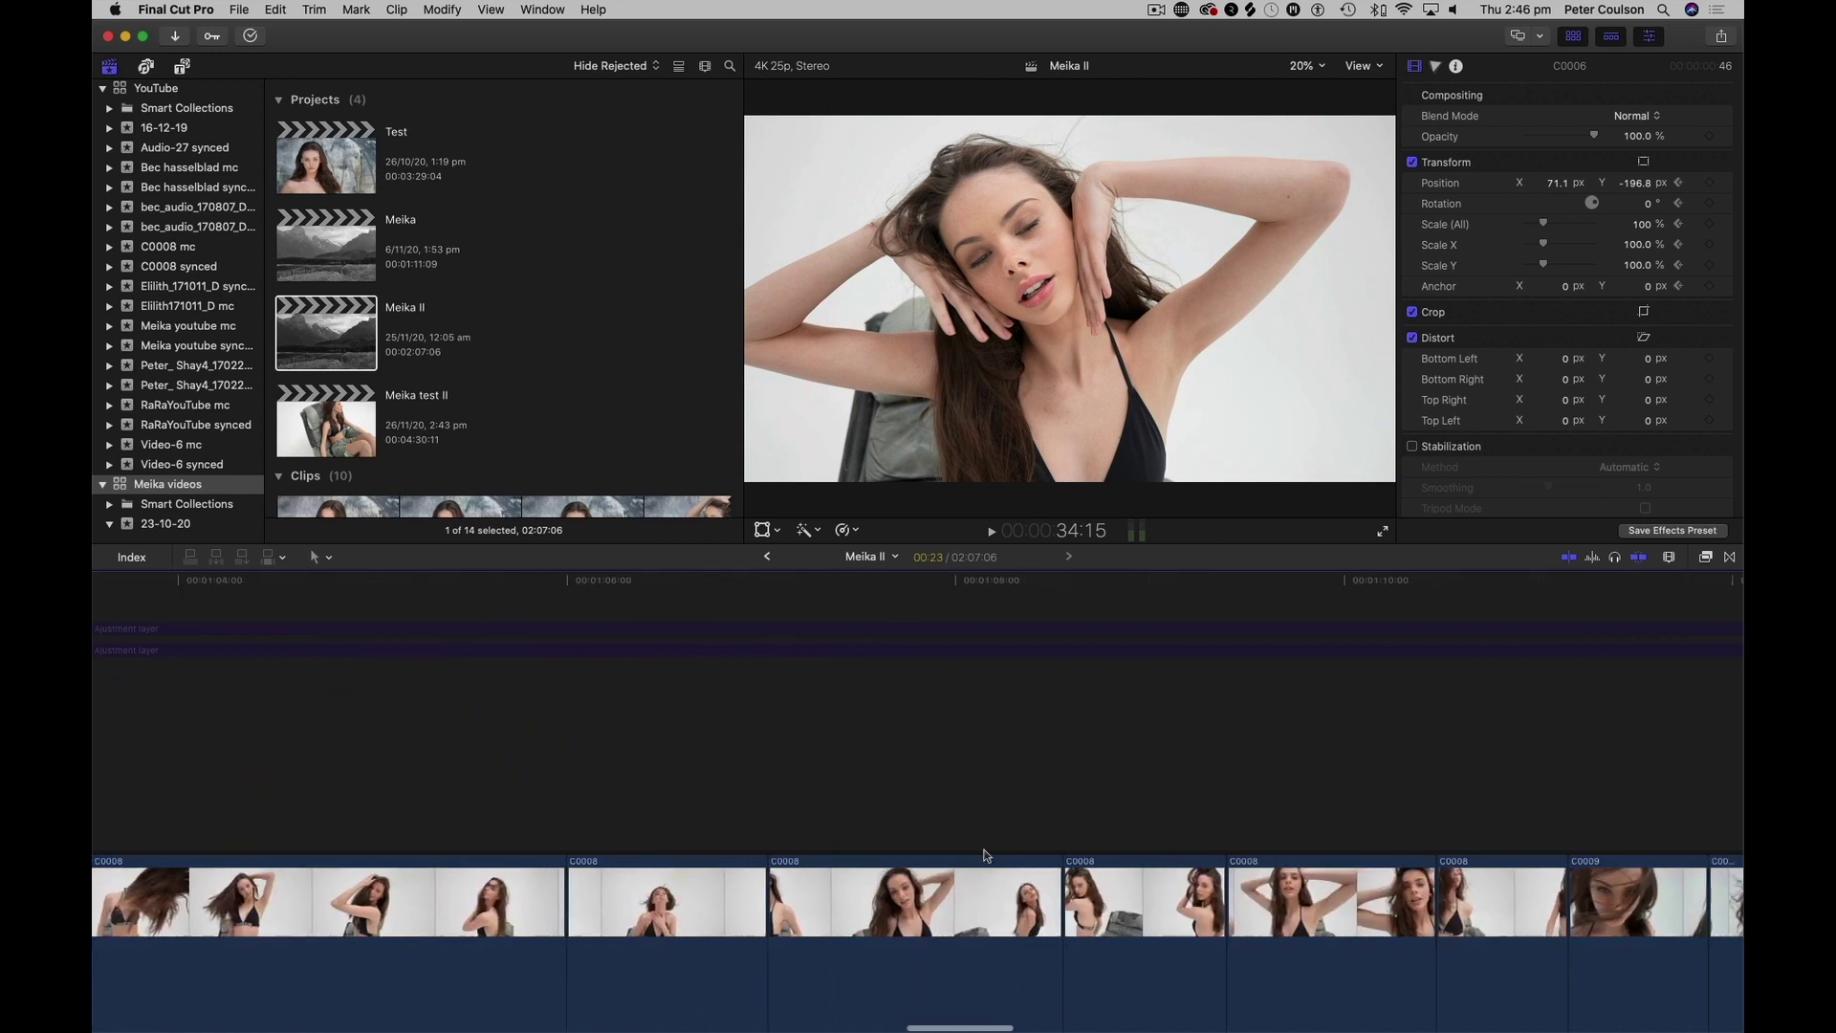
scroll(987, 854, left, 20)
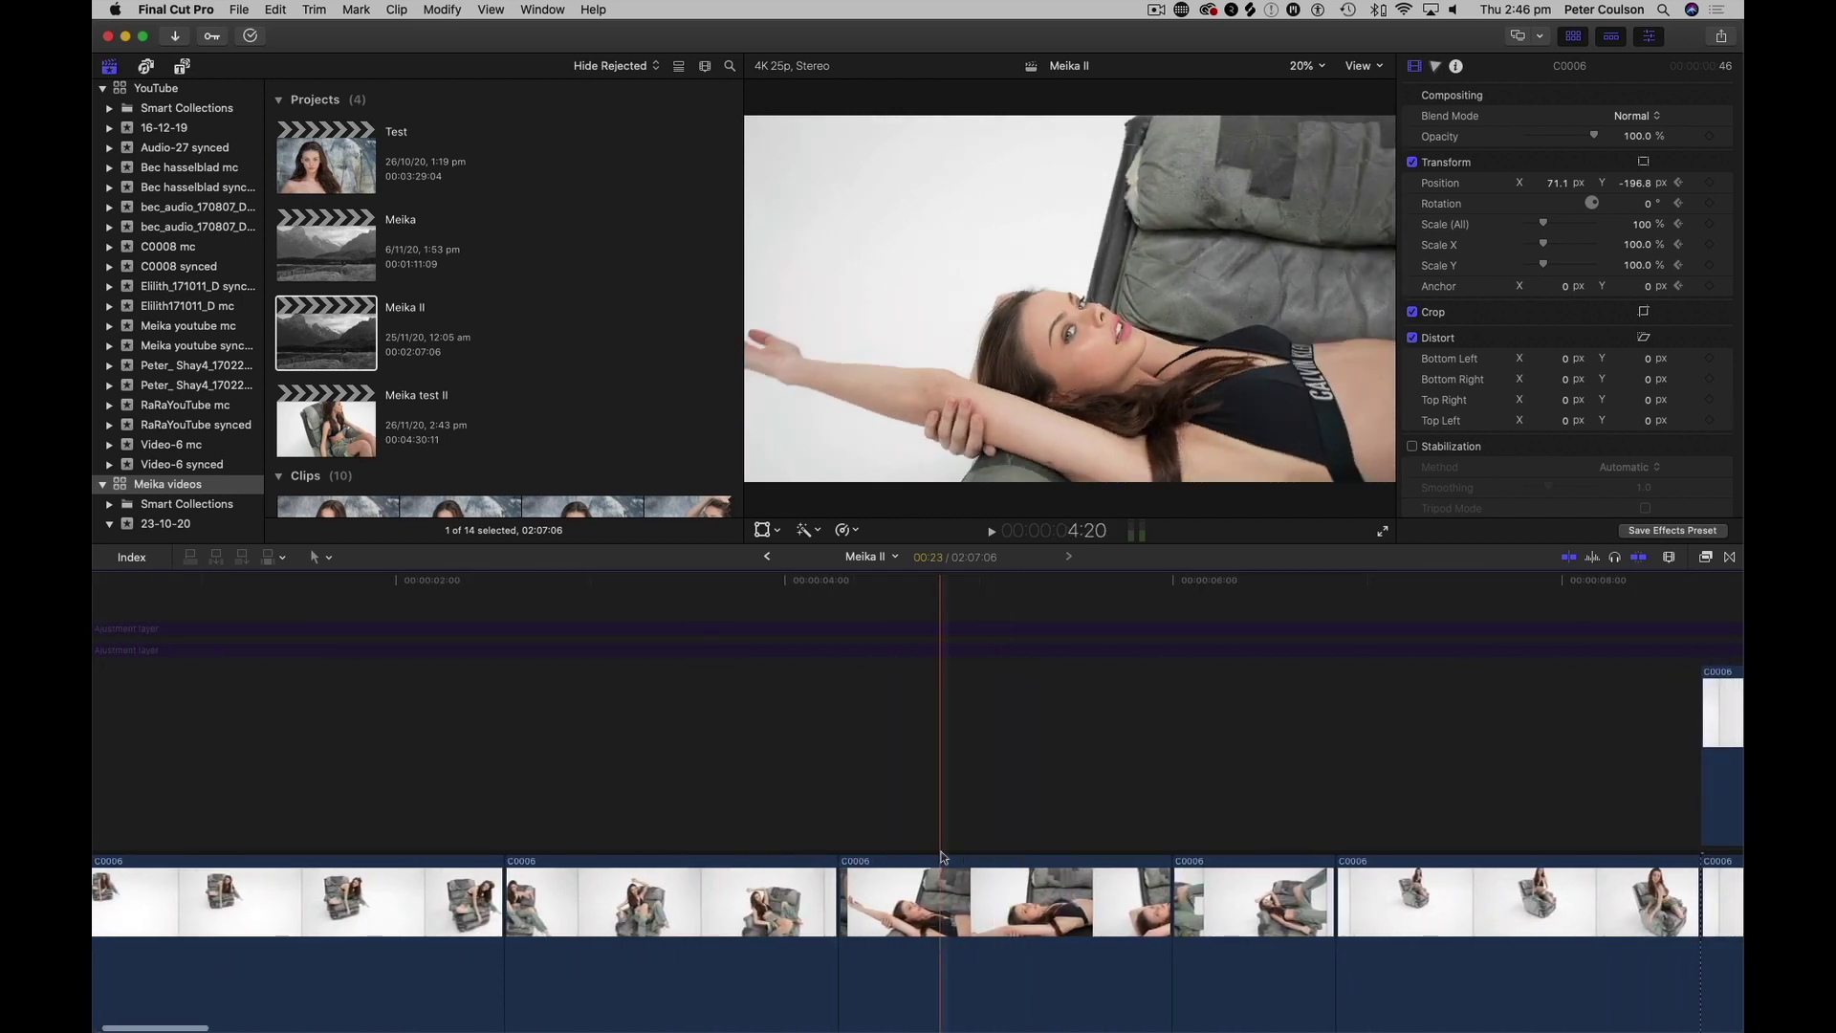
scroll(889, 837, right, 5)
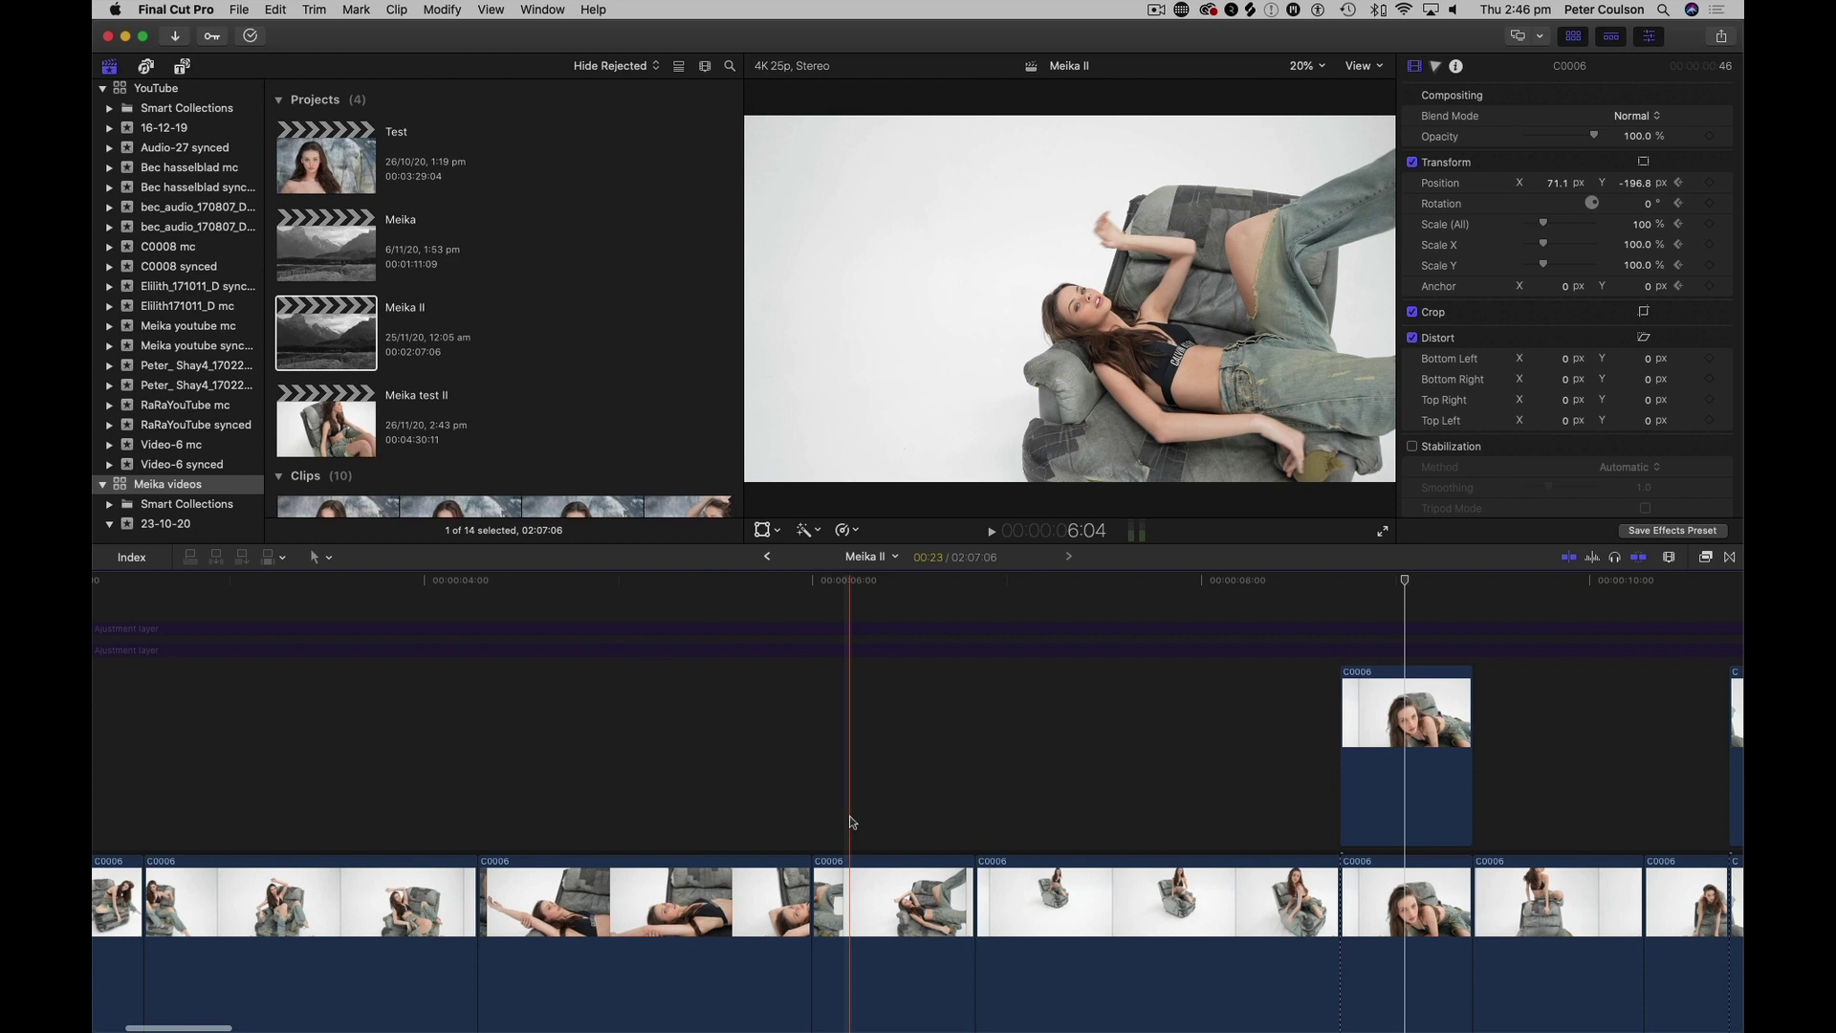
- Enable the lower adjustment layer again and show its FilmConvertPro2 - 4K effect settings
click(784, 651)
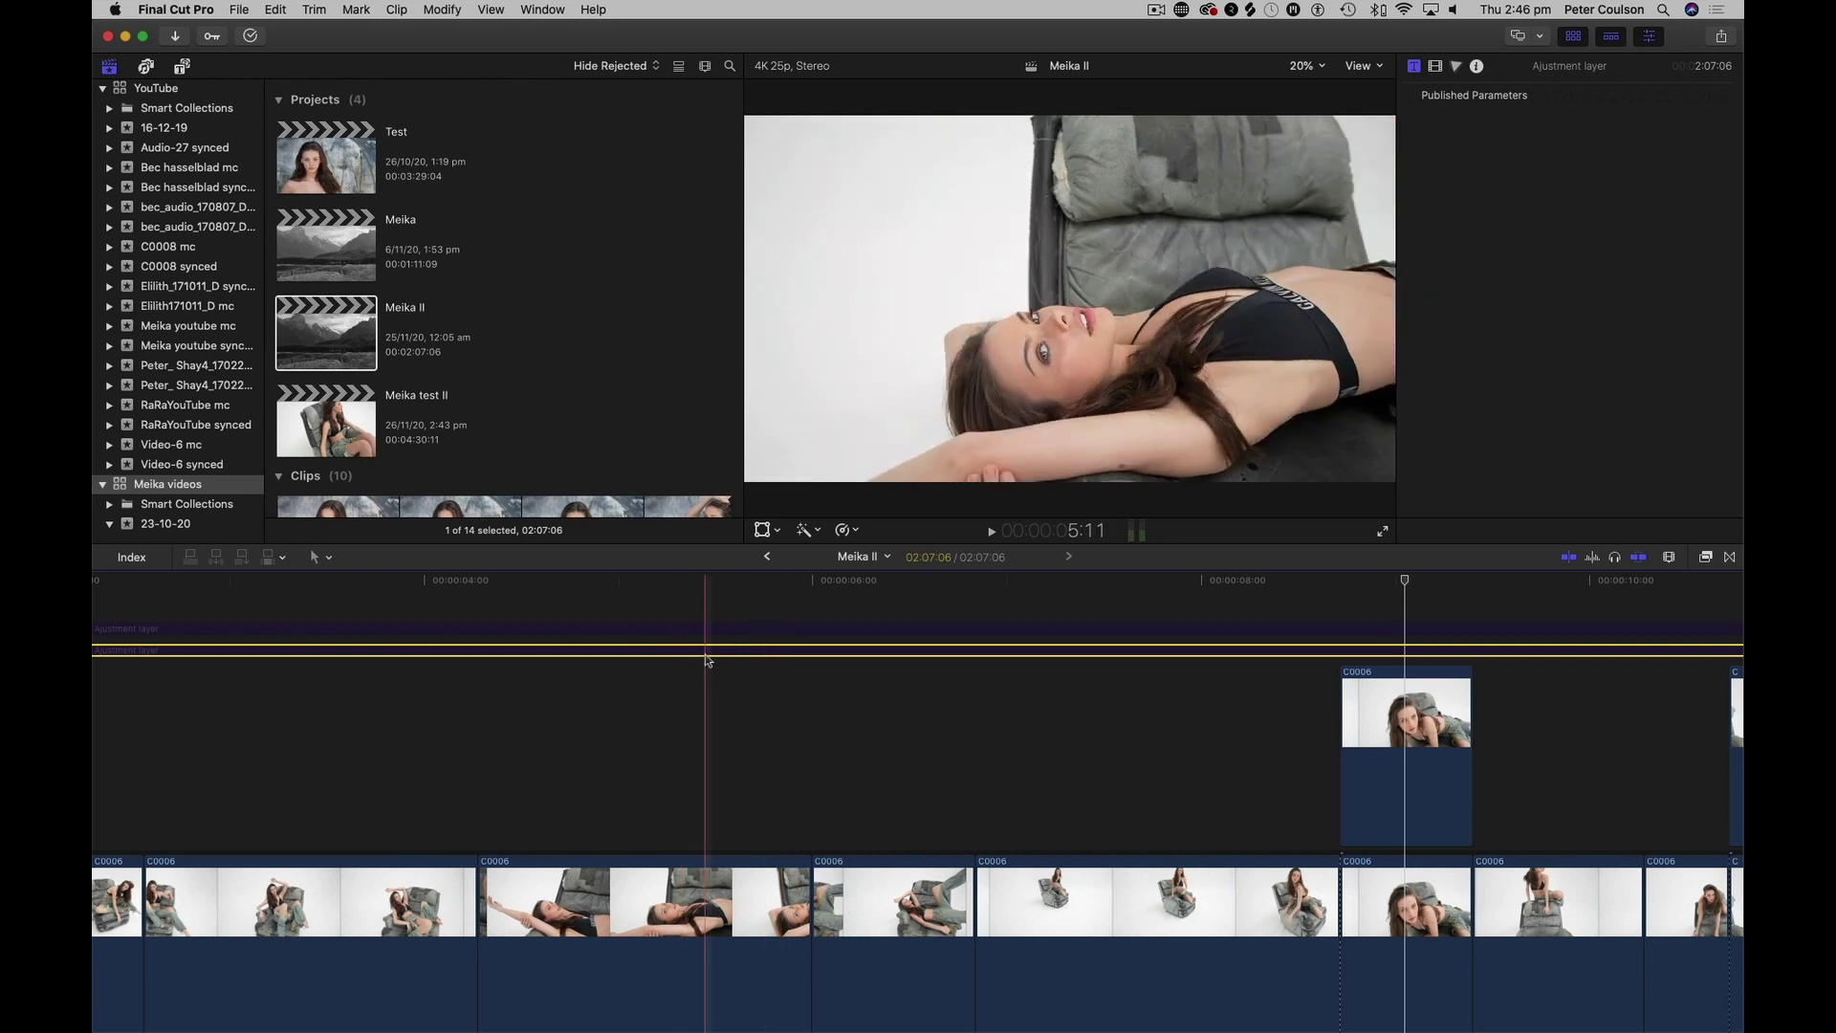
key(v)
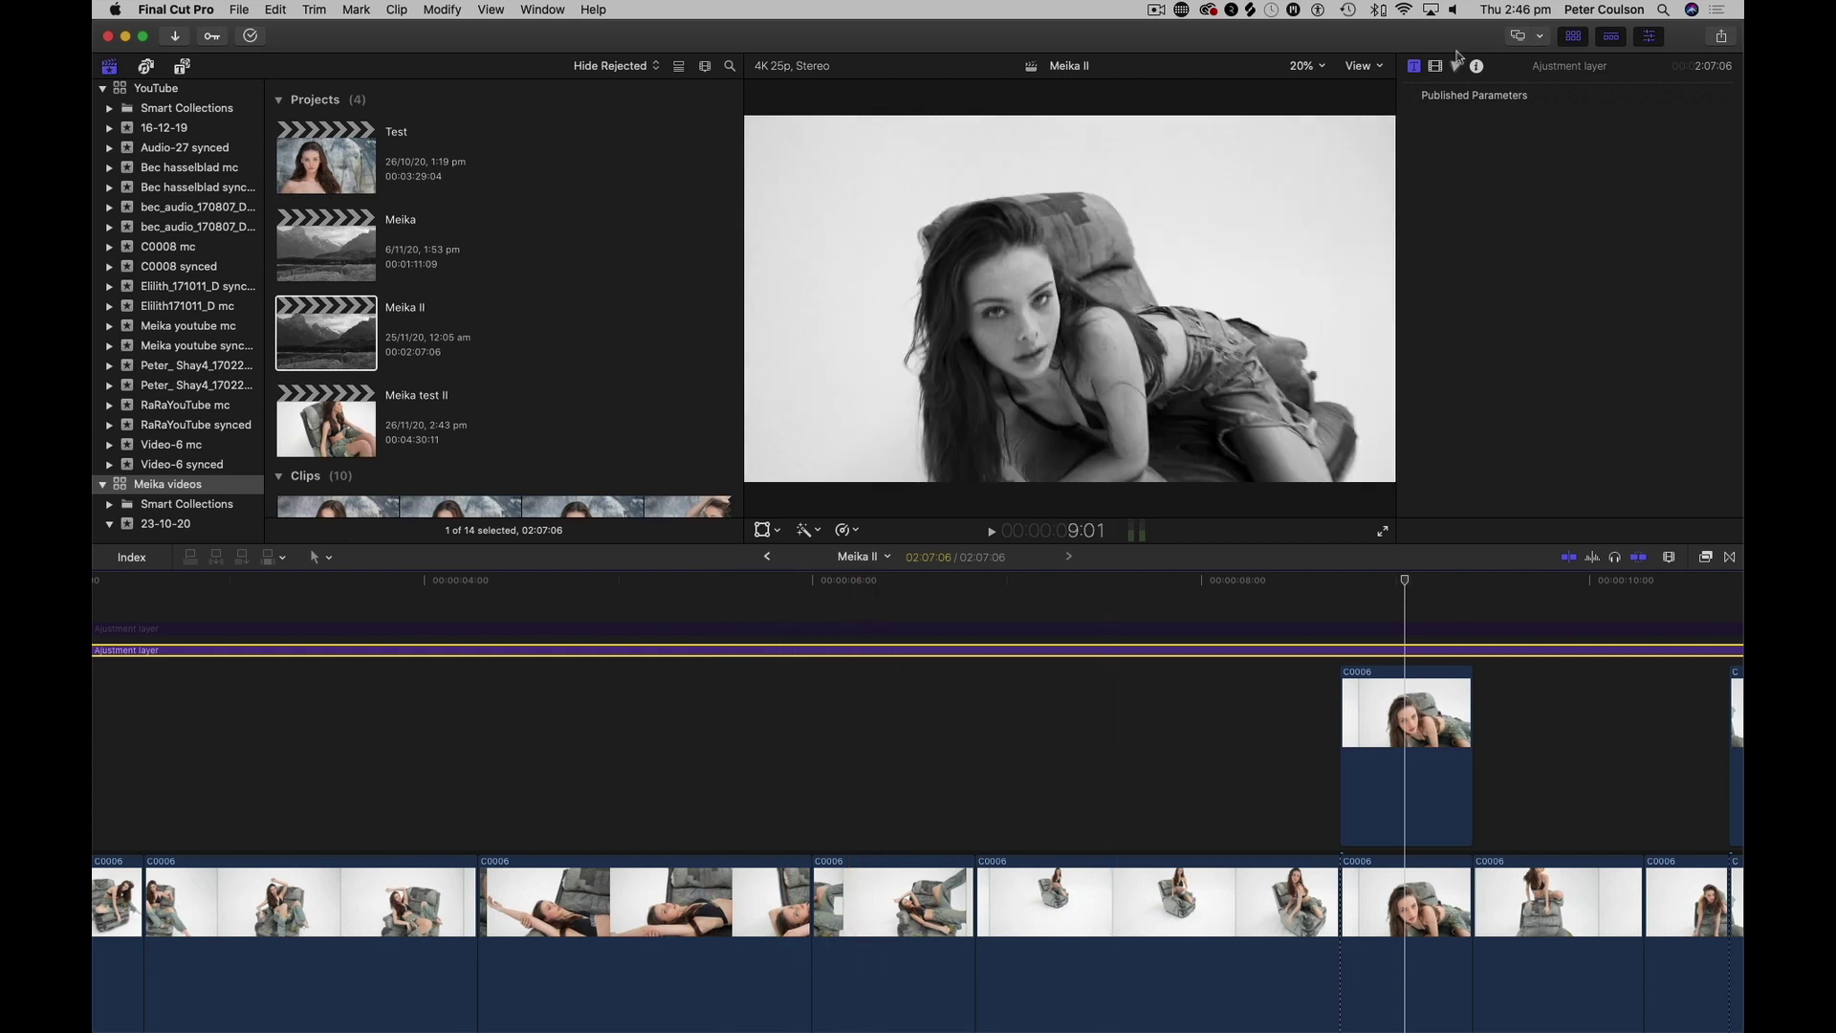
key(ctrl+Tab)
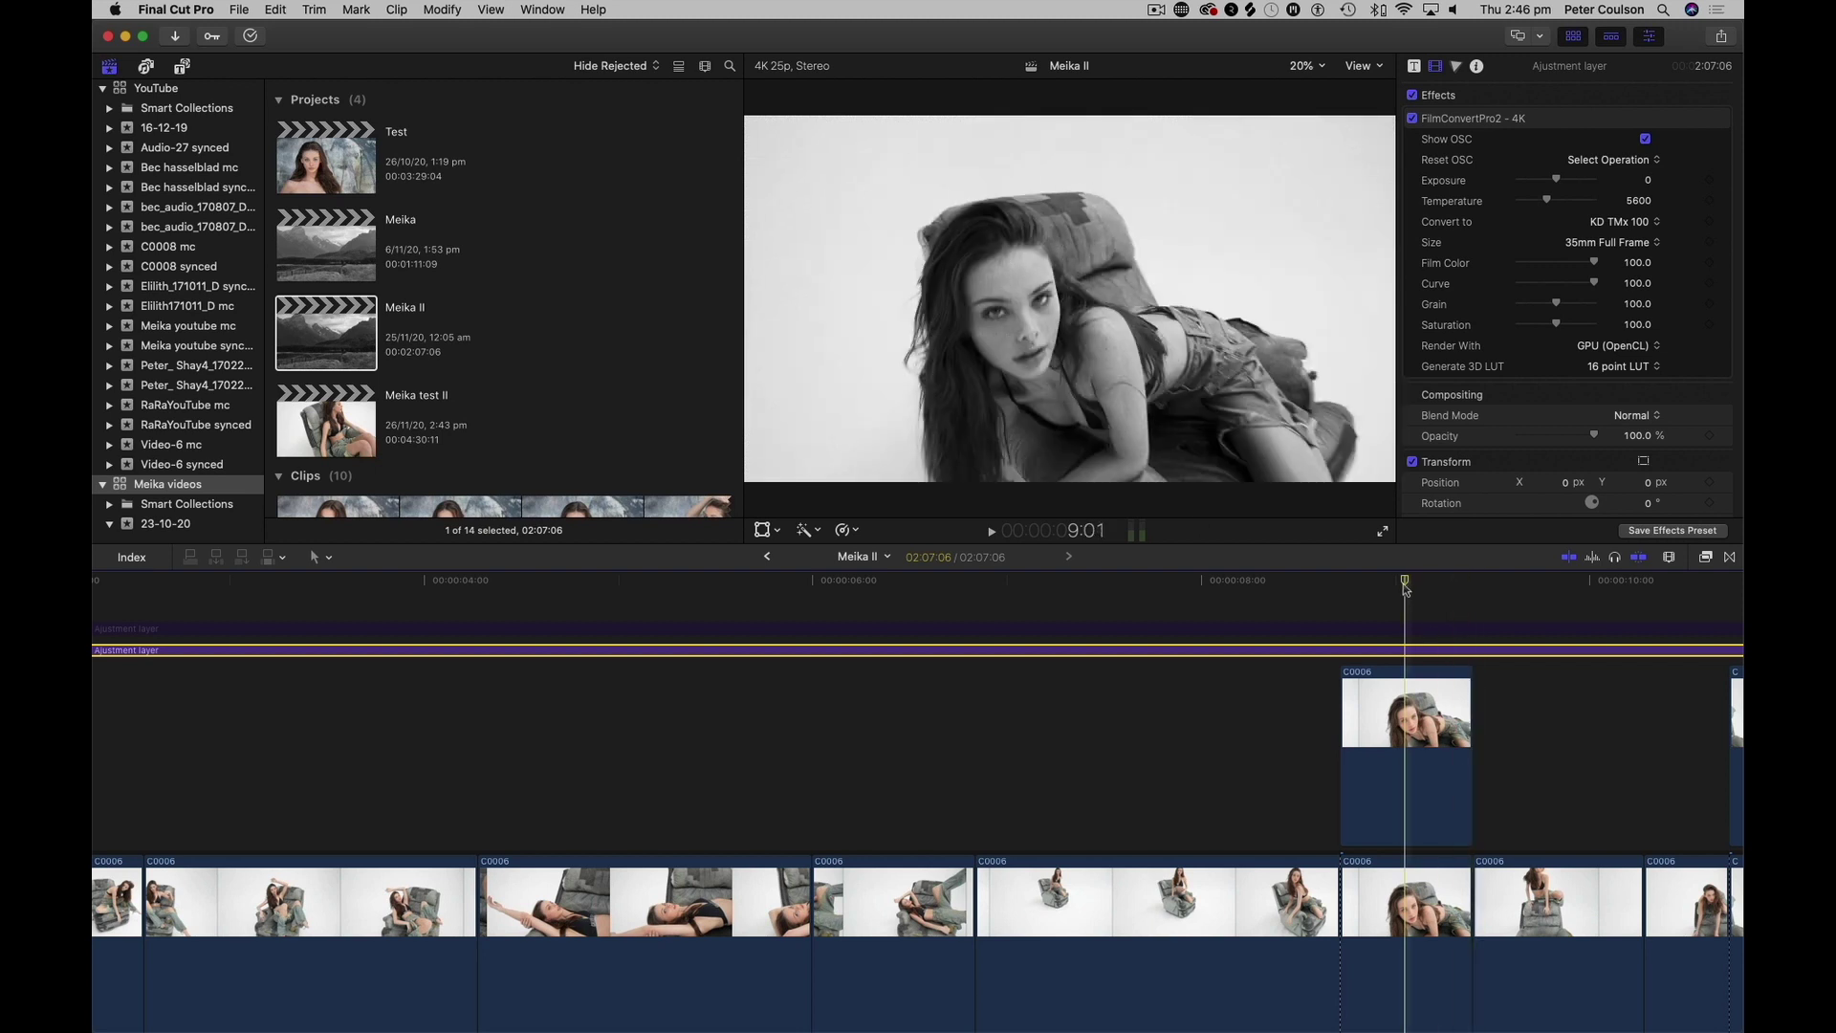
- Review the opening shots up to about 11 seconds with the black-and-white film look applied
click(1081, 582)
drag(1049, 588, 1535, 599)
key(space)
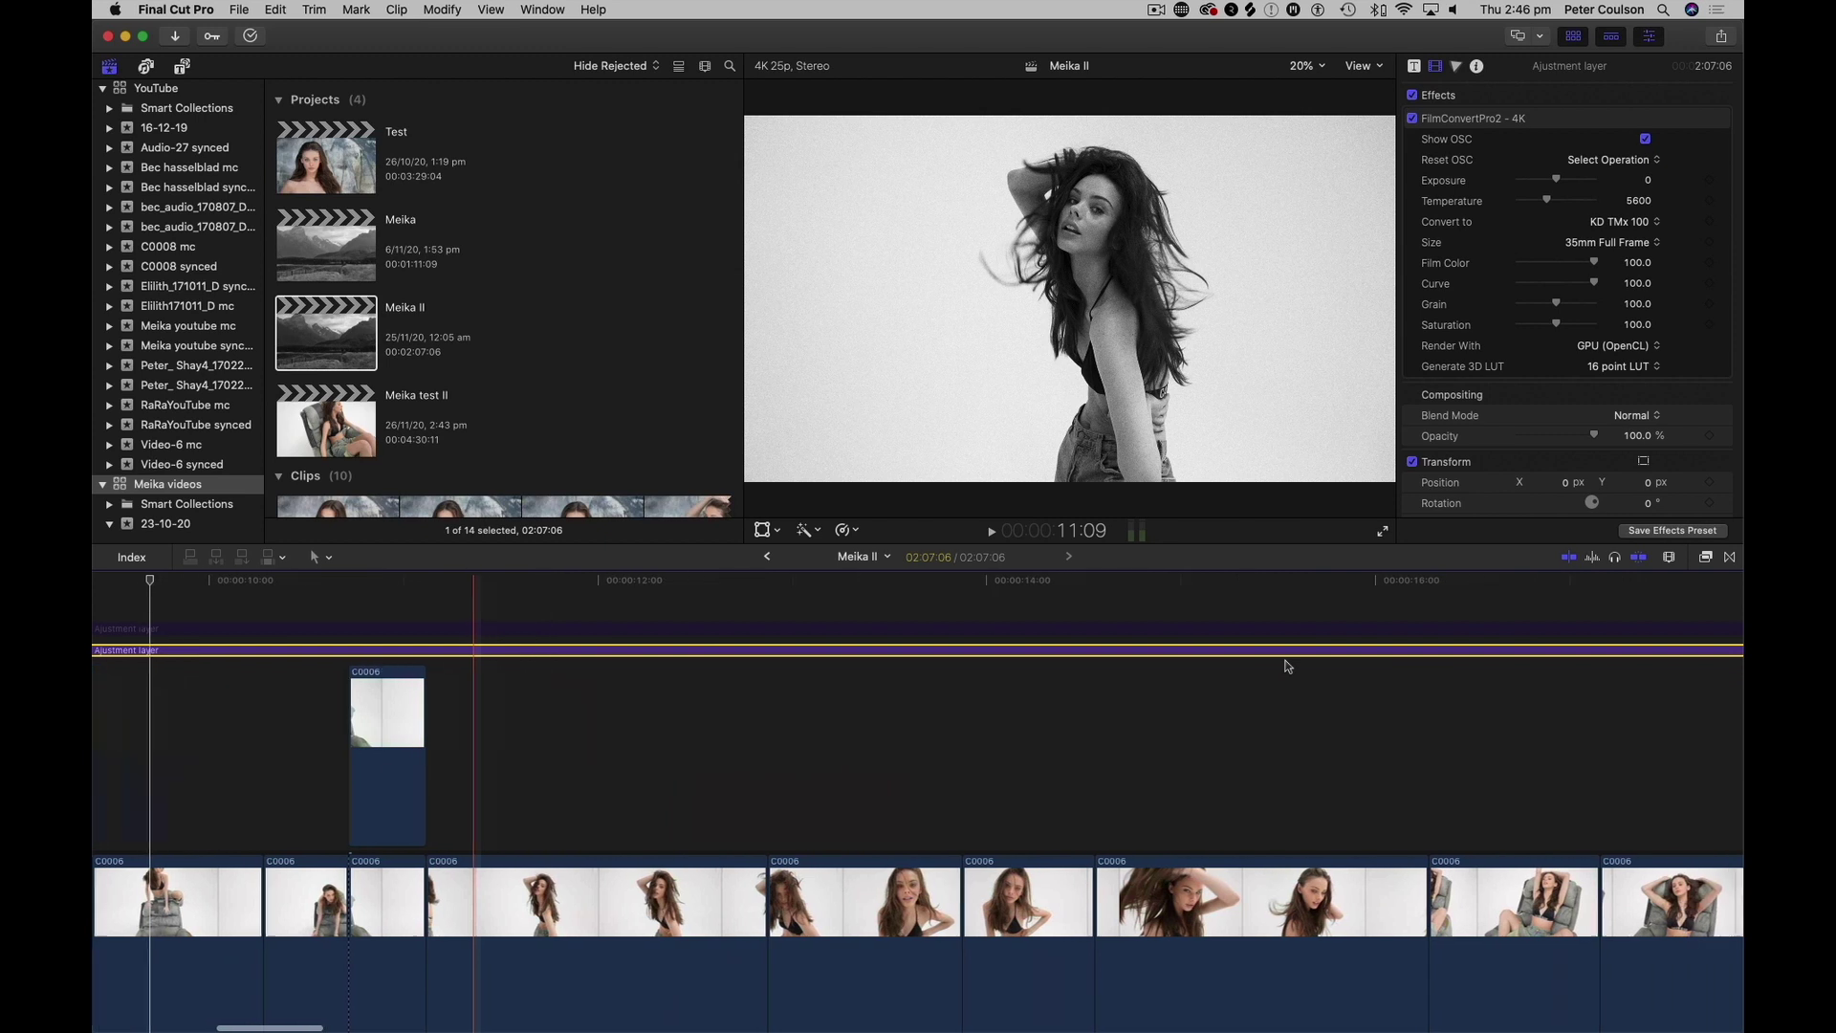